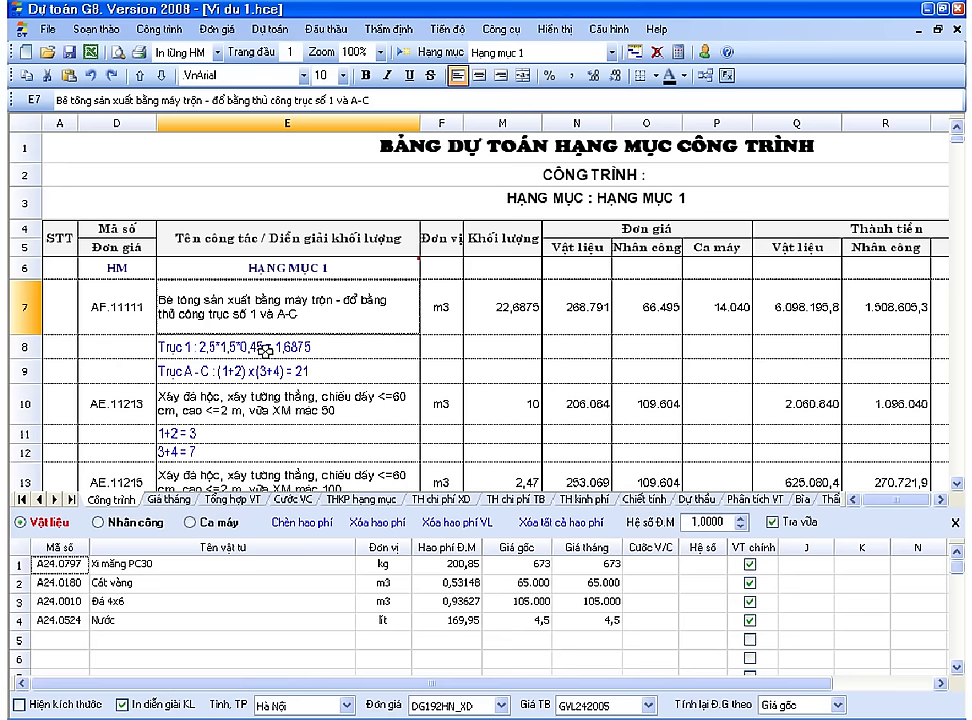
Review the existing work items, quantity breakdowns and material norms in rows 7 to 13 of the estimate.
drag(206, 344, 206, 371)
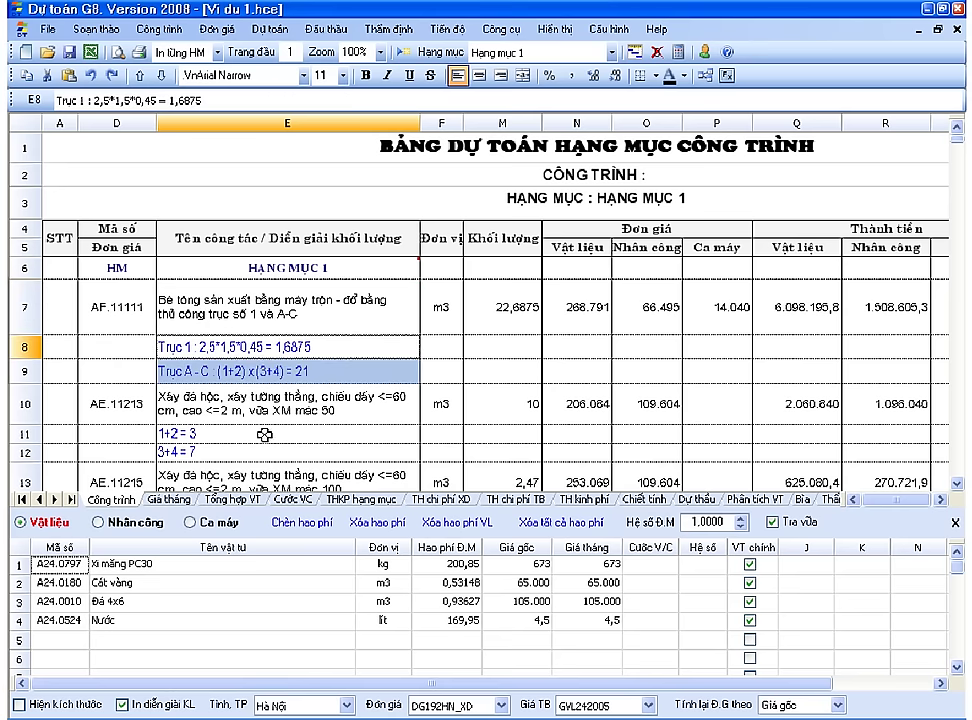
click(208, 310)
key(Delete)
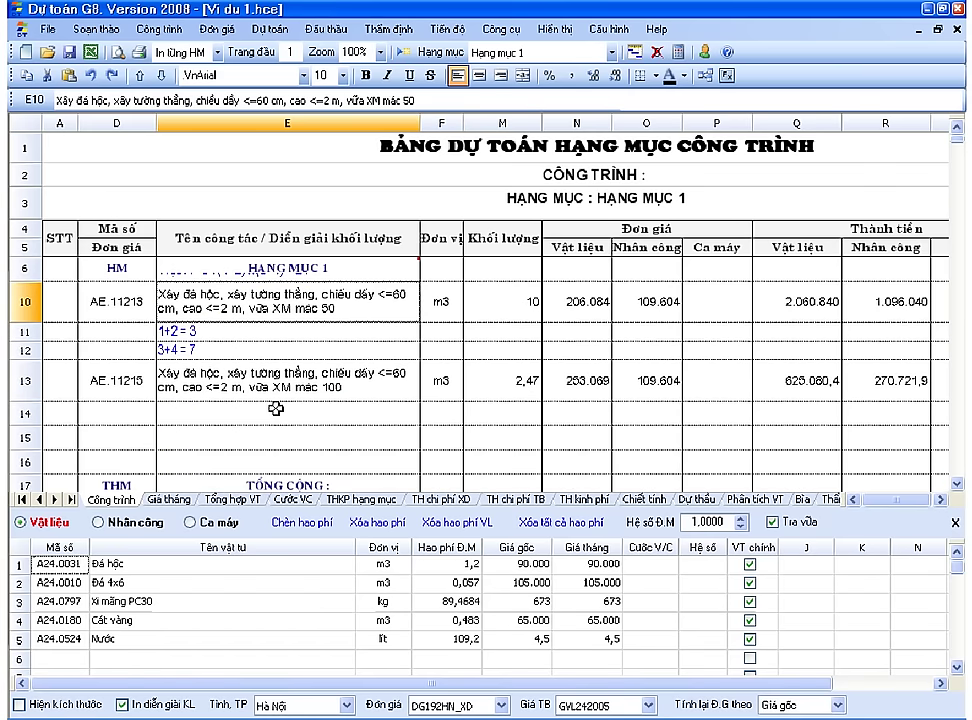
click(139, 419)
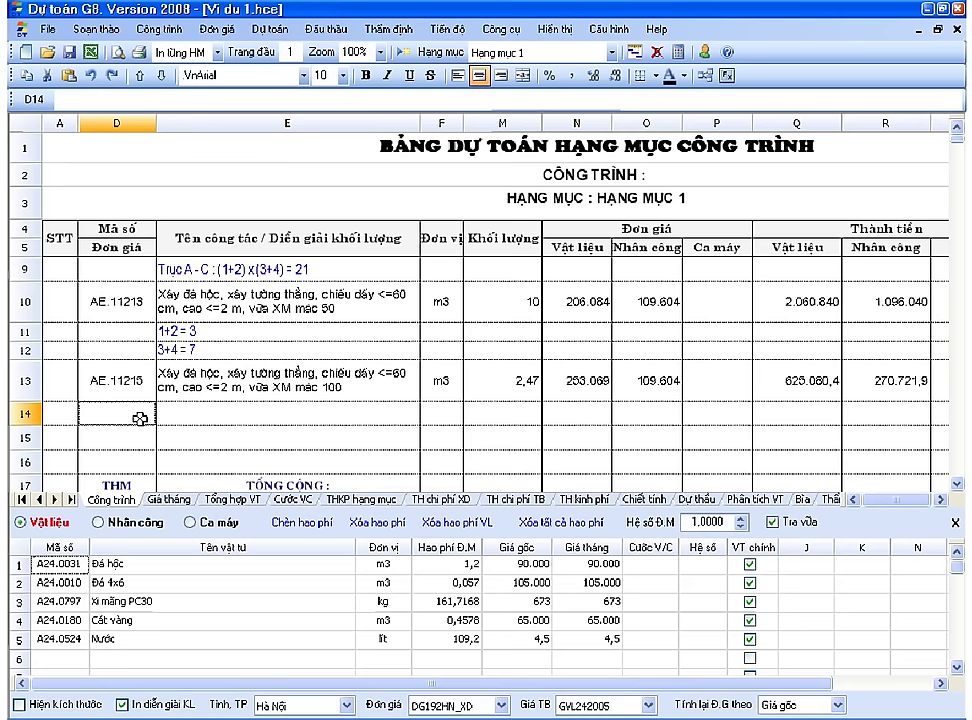
scroll(110, 405, up, 2)
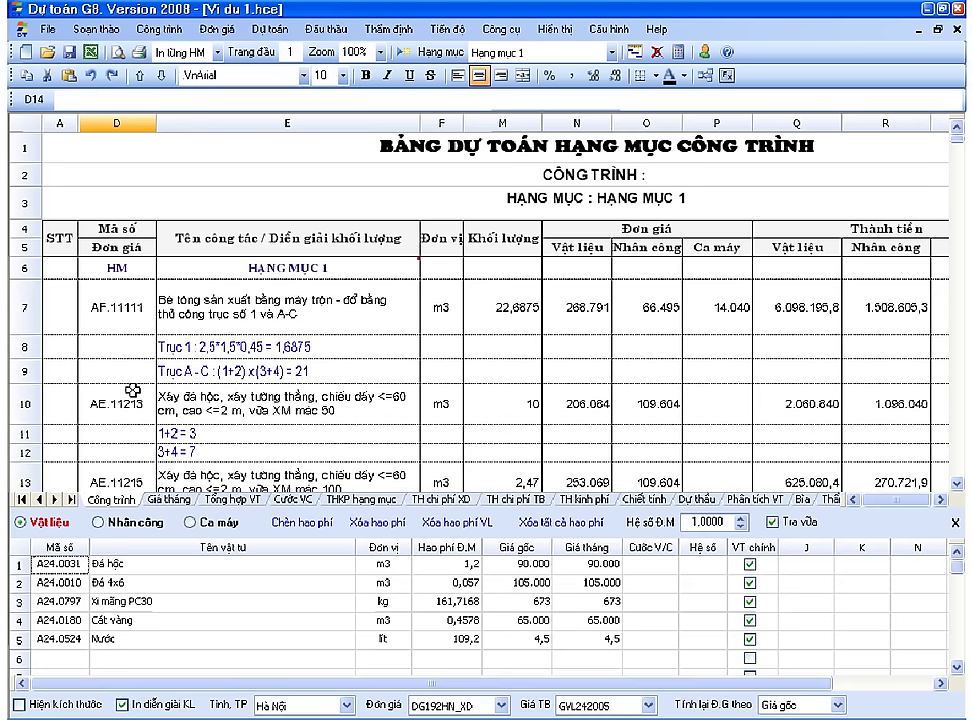
click(121, 287)
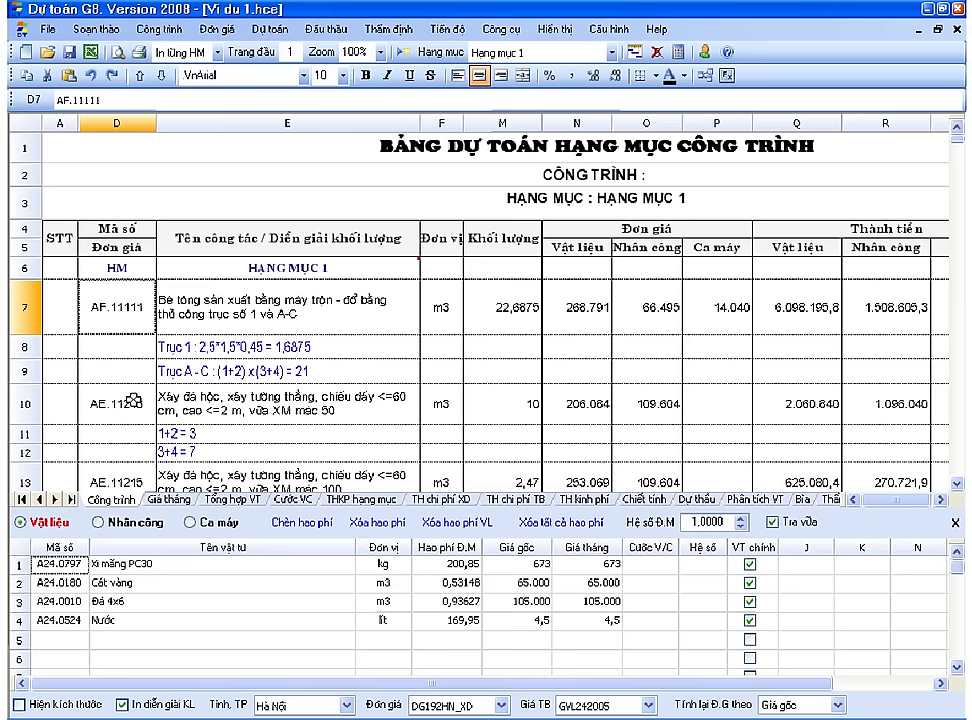
click(135, 403)
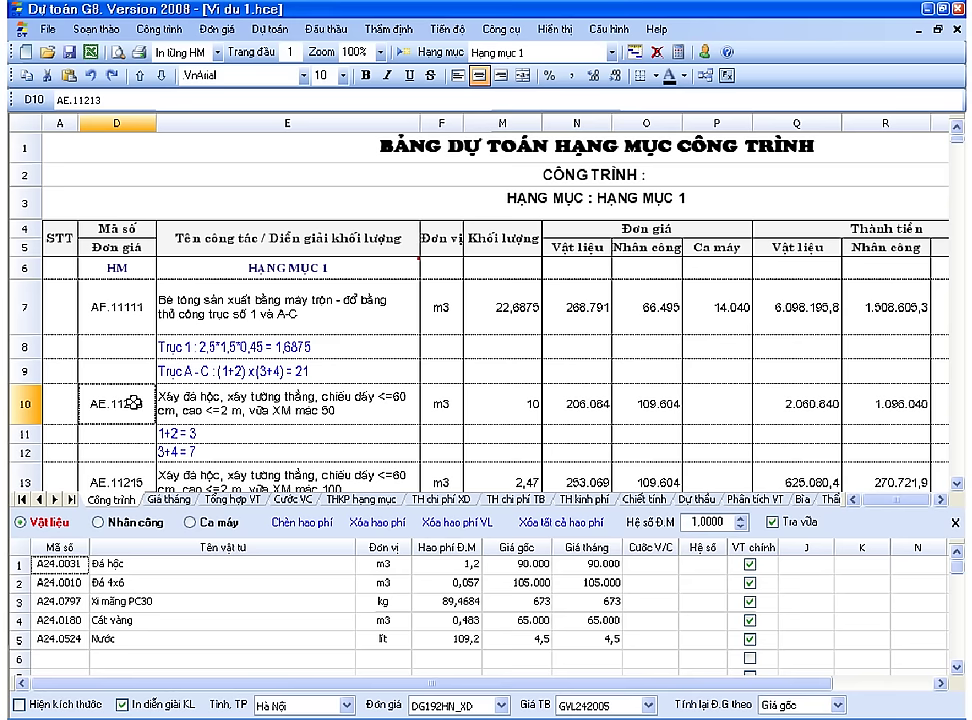
scroll(135, 403, down, 1)
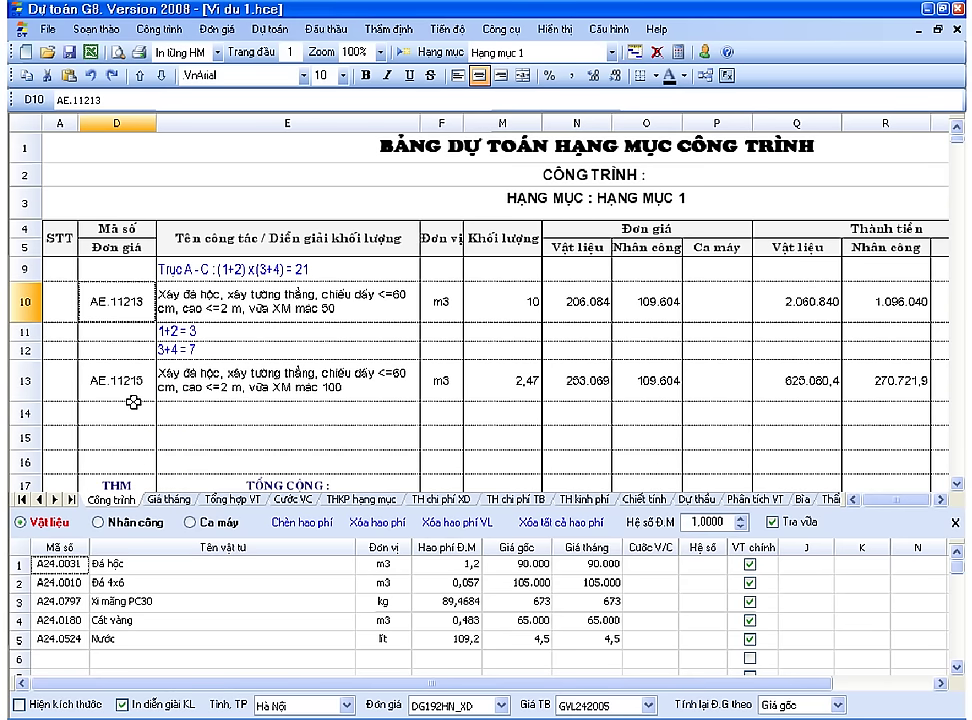
Open the work-item lookup from the code cell of row 14 and search by name for "xây tường".
click(184, 424)
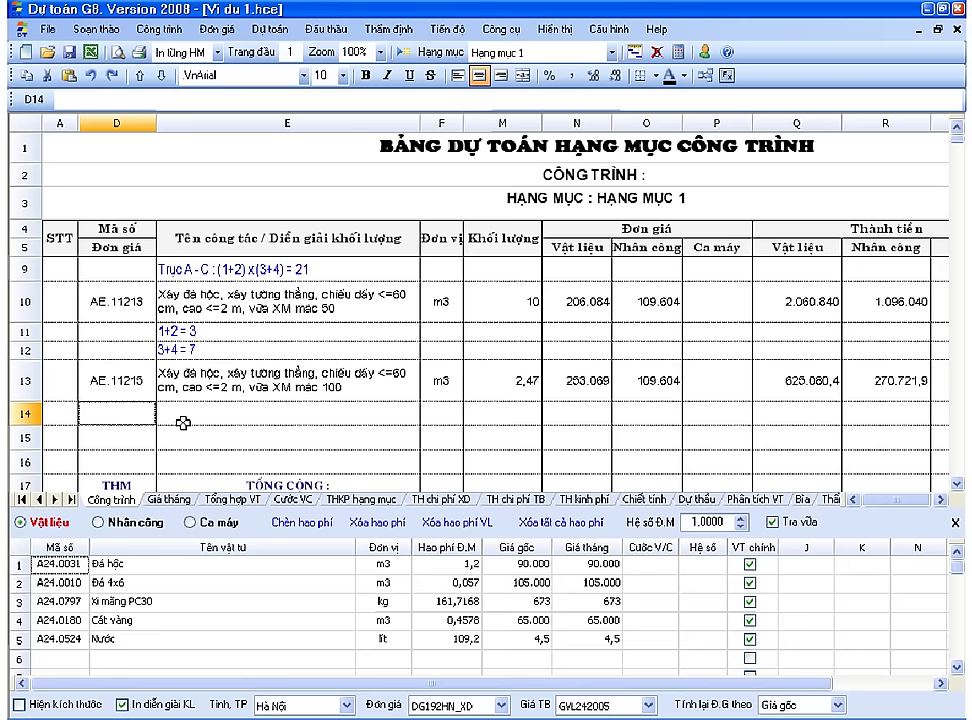
key(F2)
key(Return)
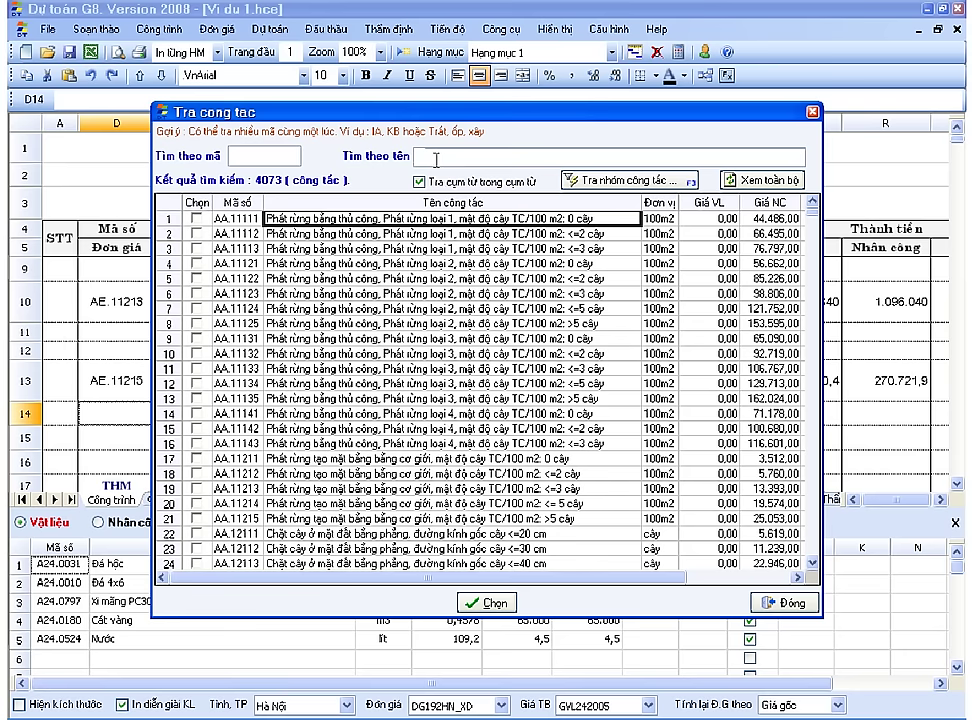
text(xa)
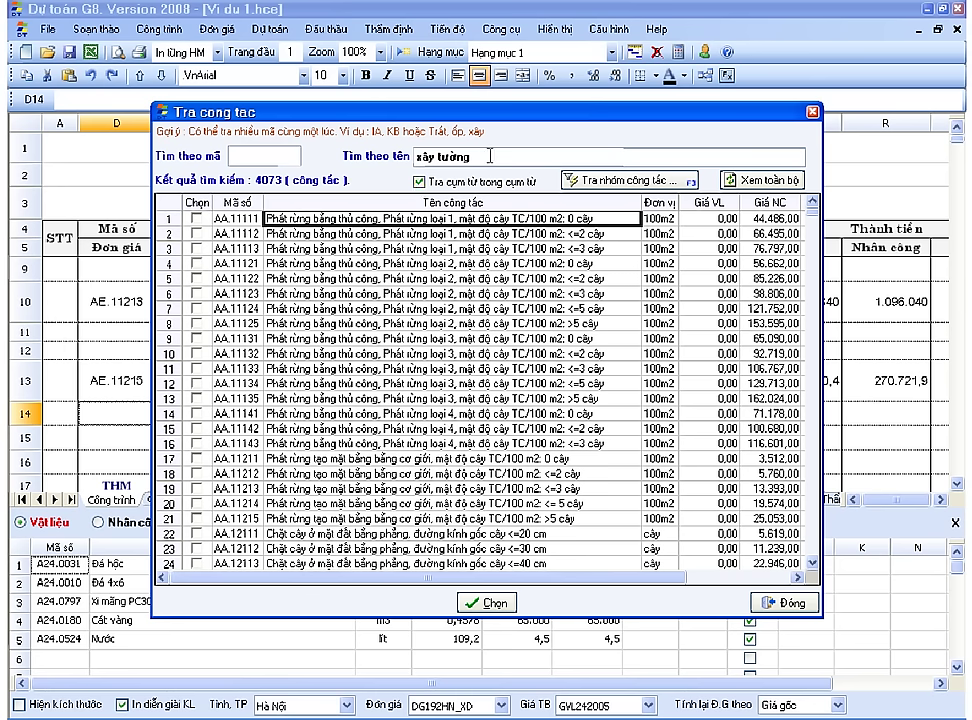
key(Return)
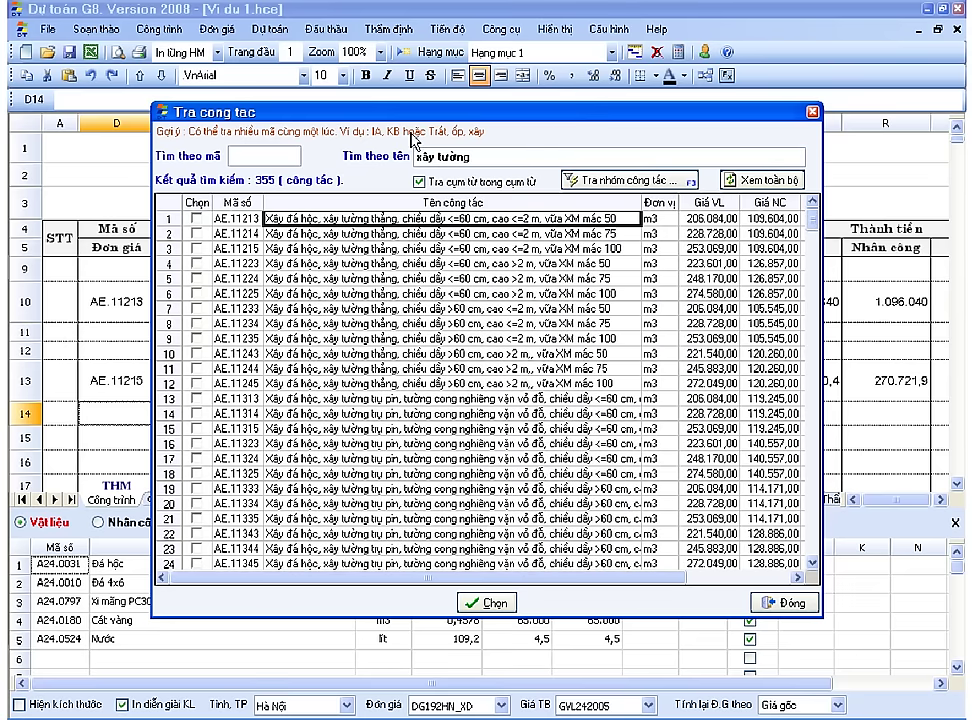
Browse the wall-building items and narrow the name search to "xây tường, 75, 11".
click(386, 248)
click(389, 219)
scroll(547, 282, down, 20)
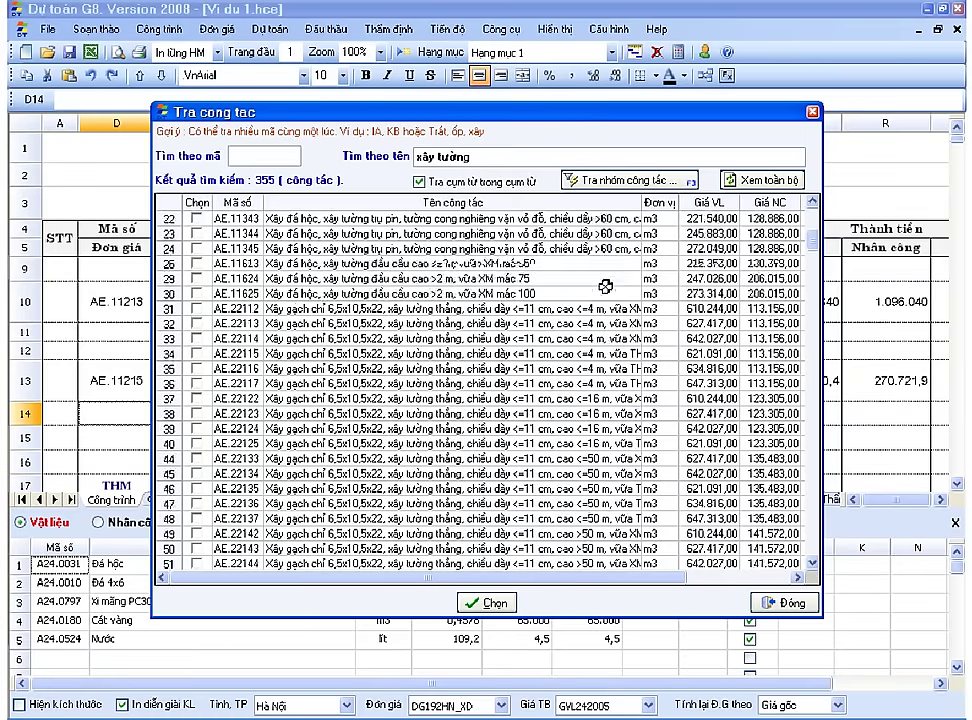
scroll(605, 286, down, 20)
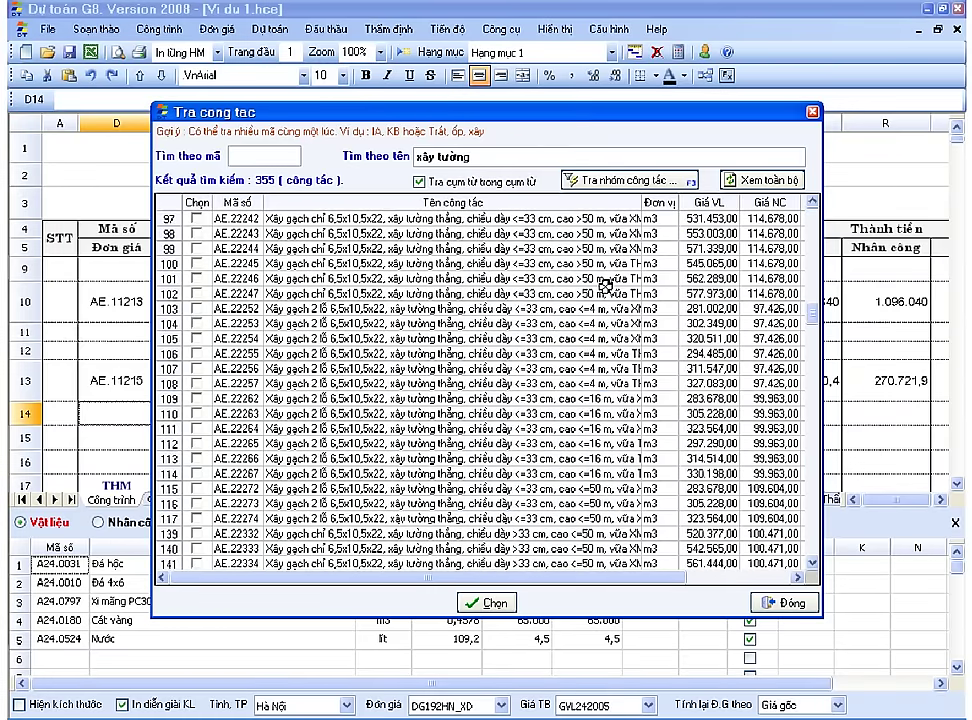
scroll(605, 286, up, 20)
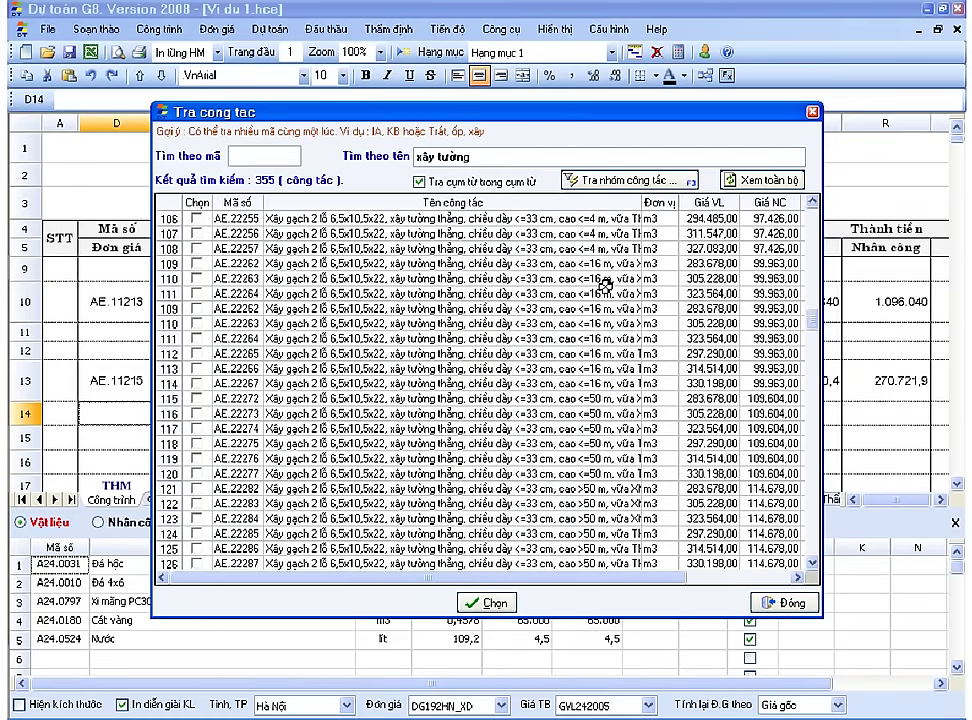
scroll(605, 286, up, 16)
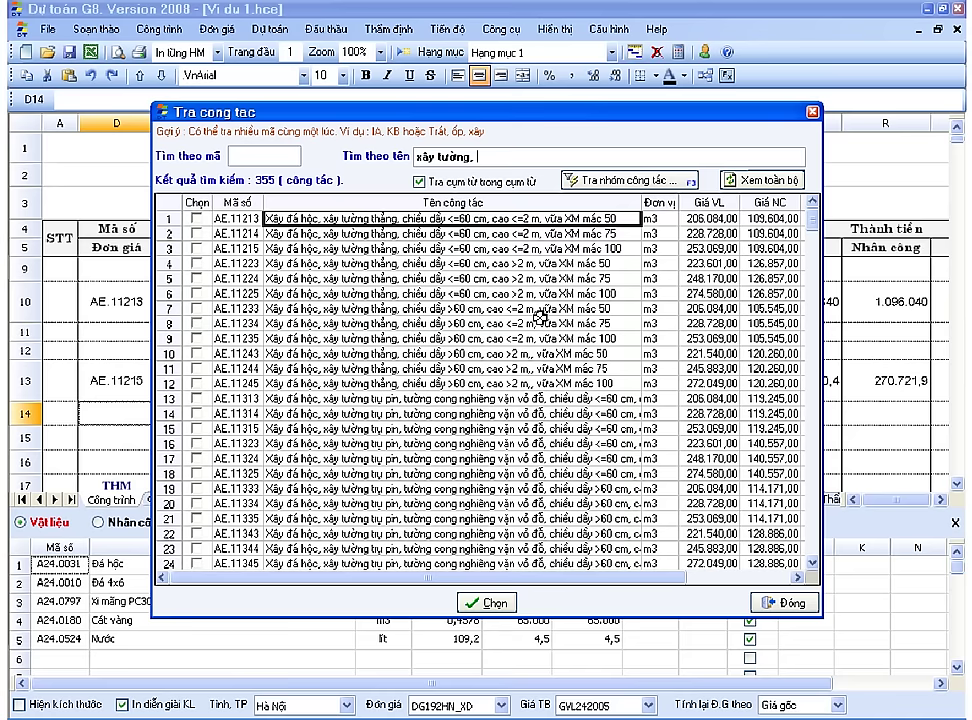
text(75)
key(Return)
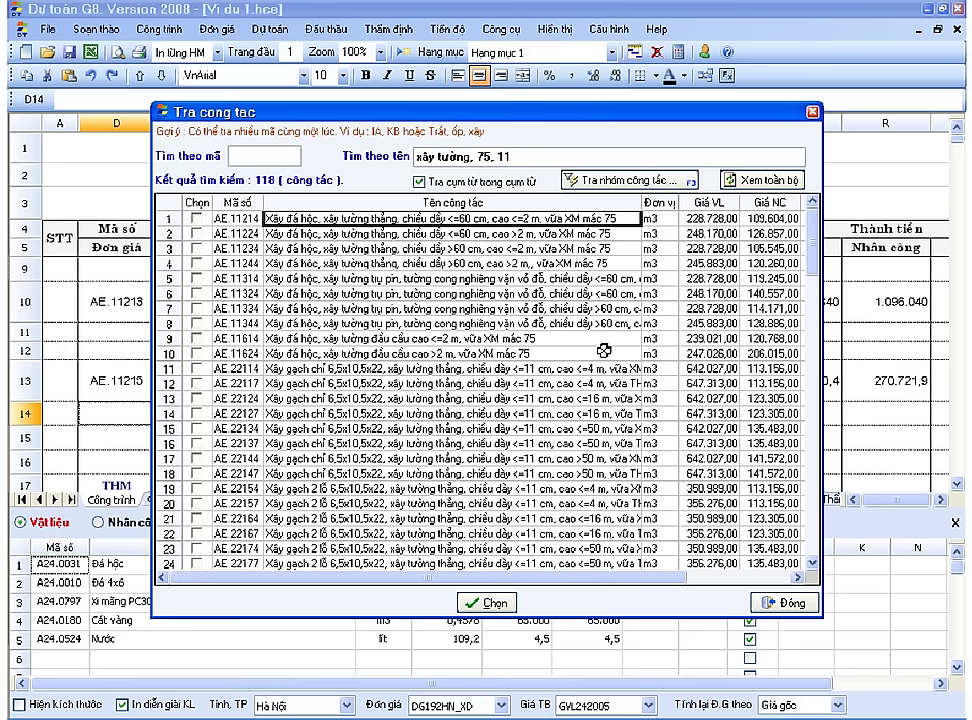
key(Return)
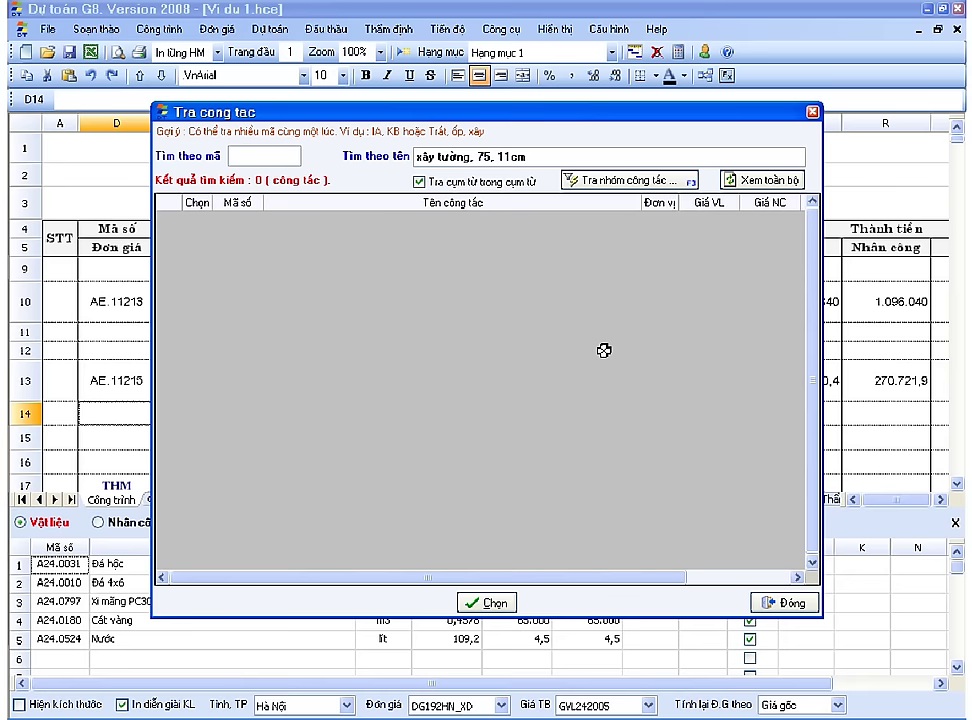
key(Return)
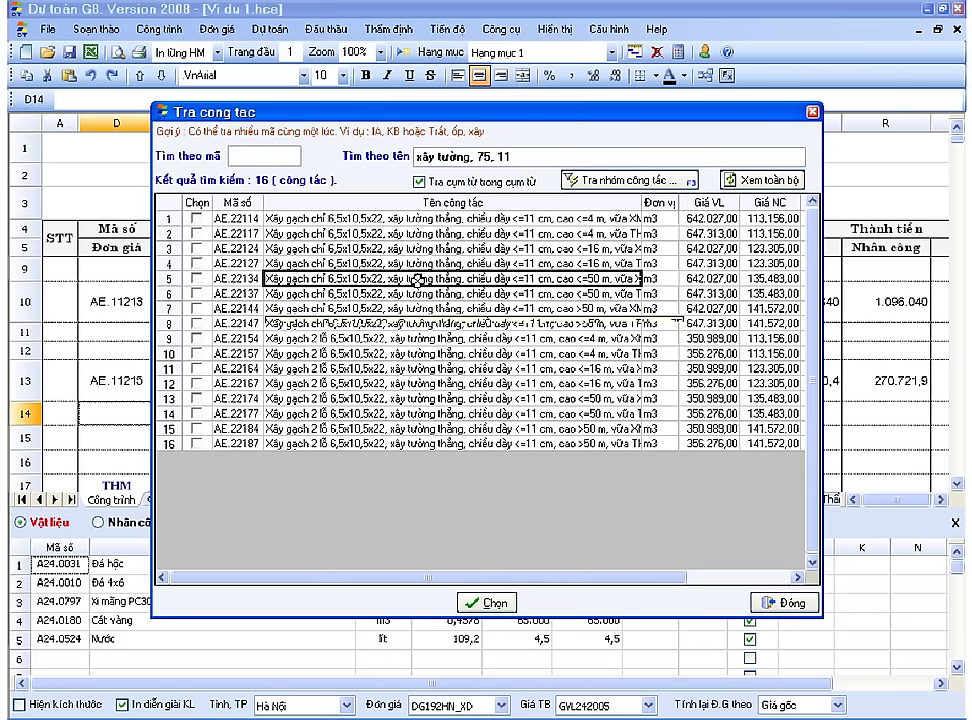
Insert item AE.22134, the 6,5x10,5x22 brick wall <=11 cm thick and <=50 m high, into row 14.
click(197, 279)
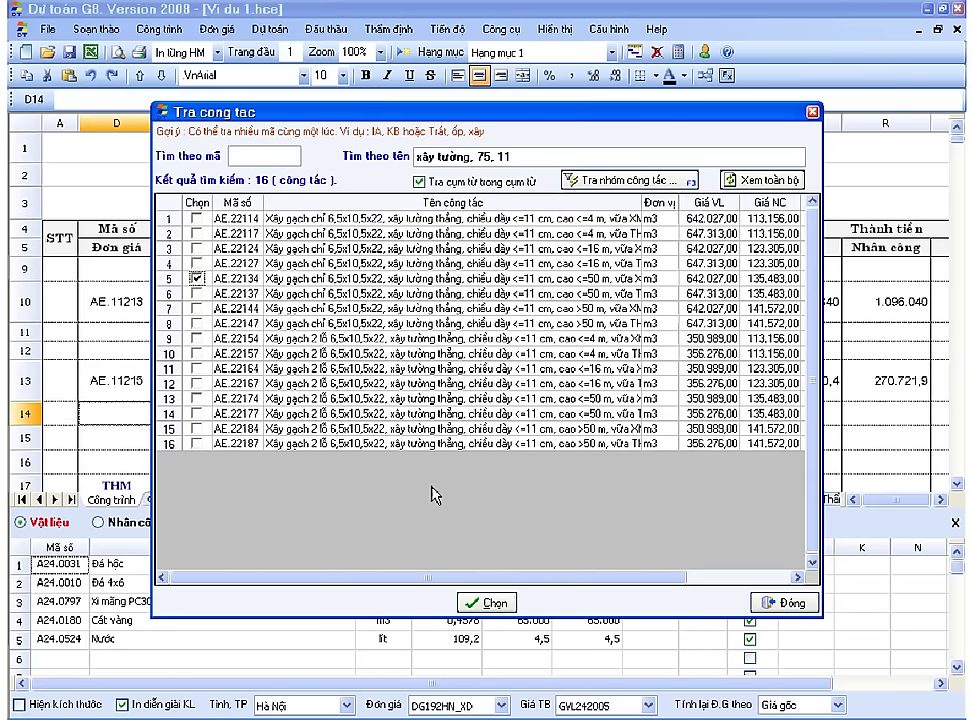
click(500, 602)
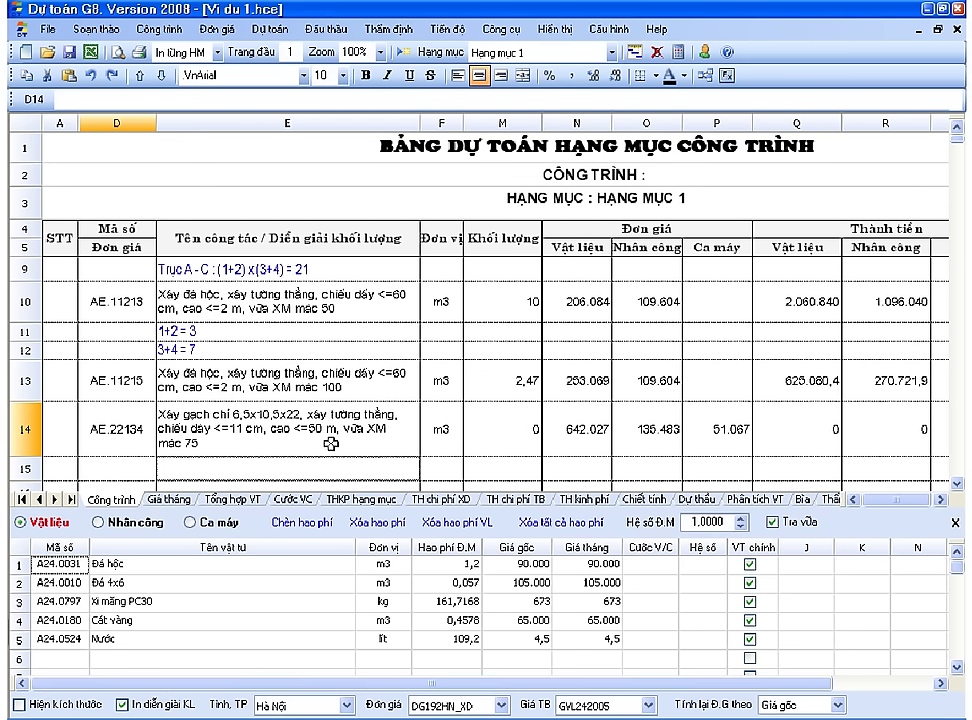
click(268, 424)
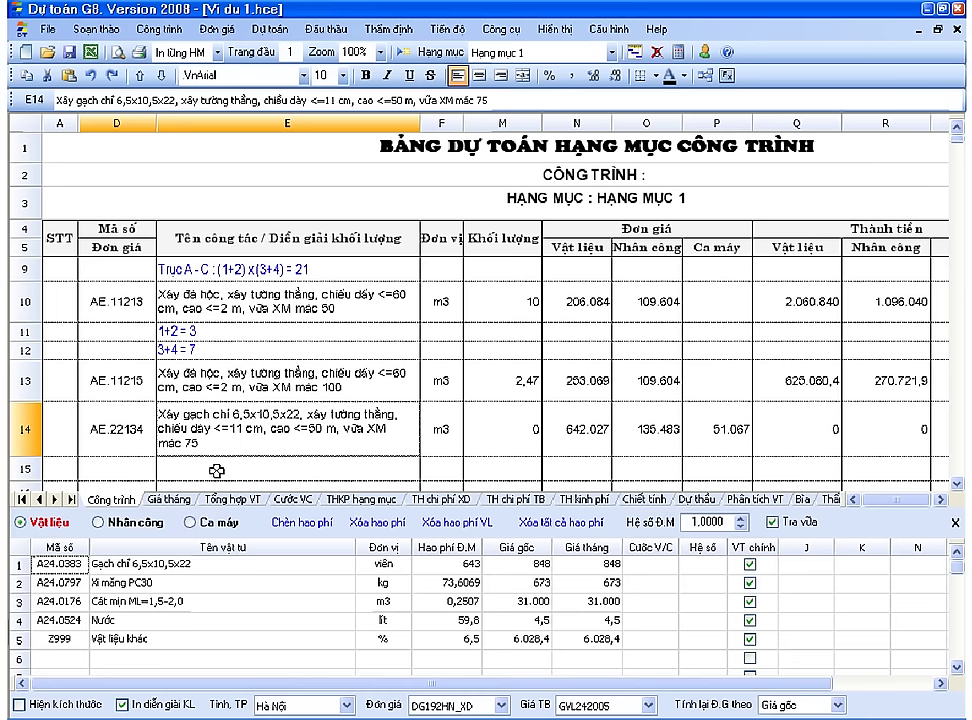
Enter =12.54 as the quantity of the brick wall item in row 14 and save the estimate.
click(474, 440)
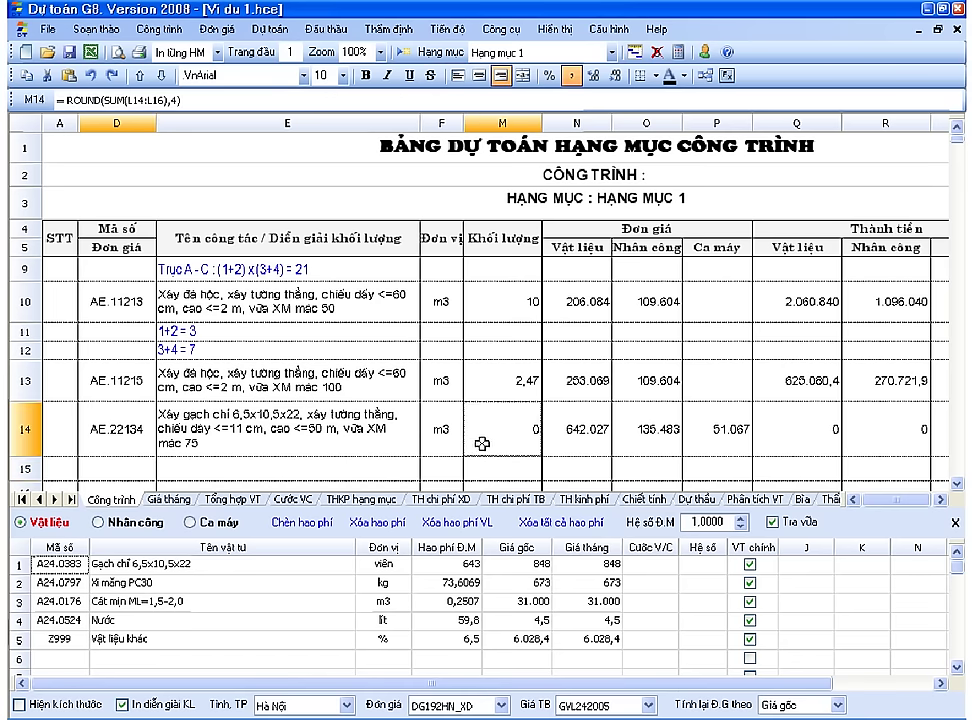
text(=1)
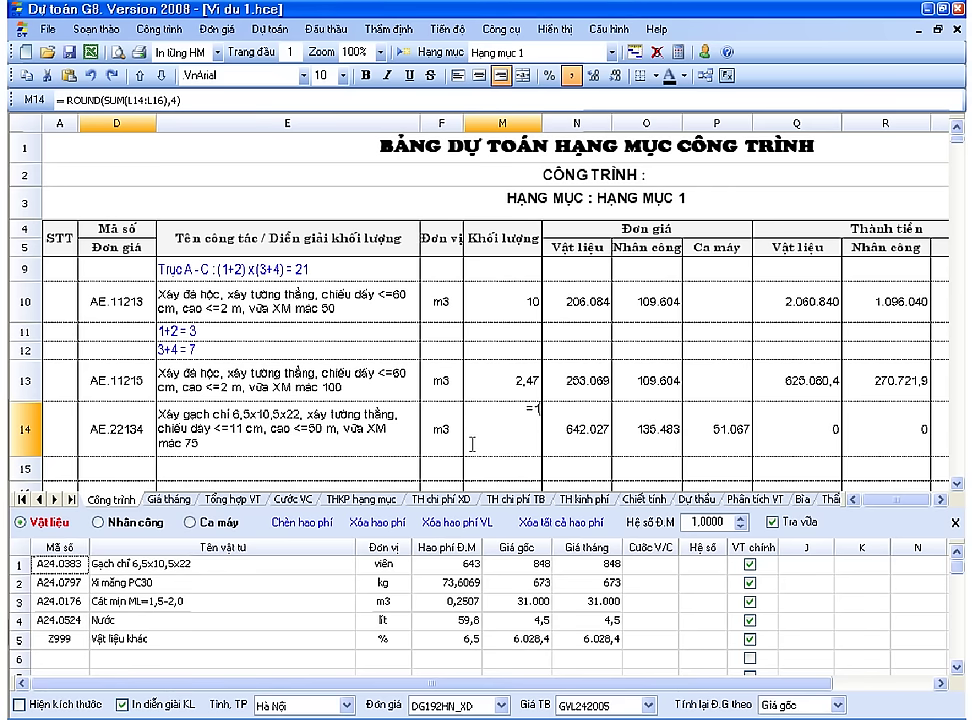
text(2.54)
key(Return)
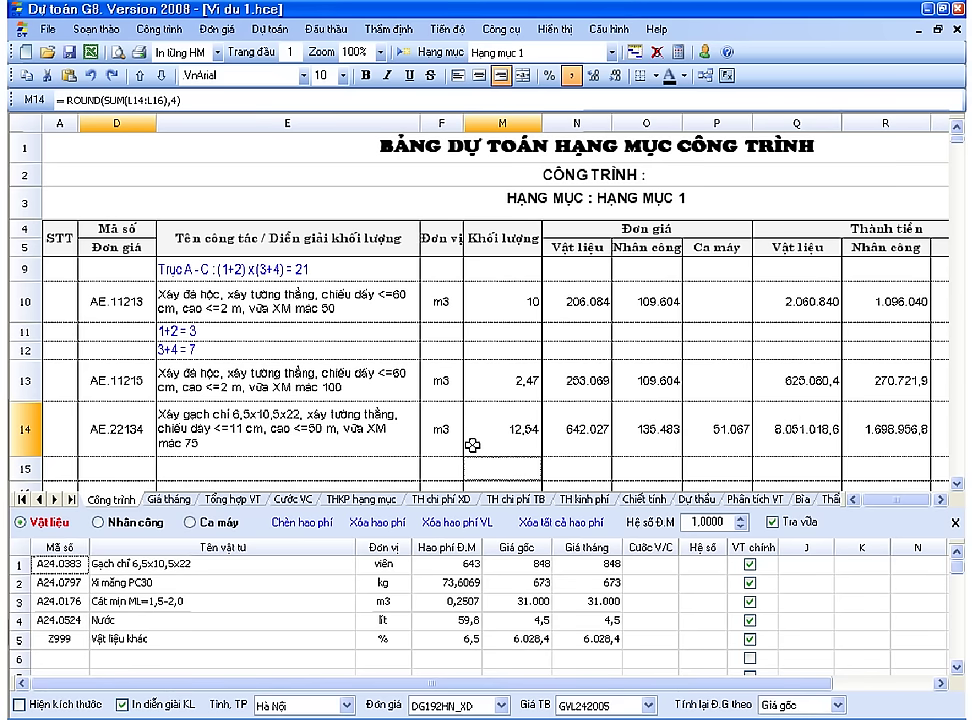
click(376, 430)
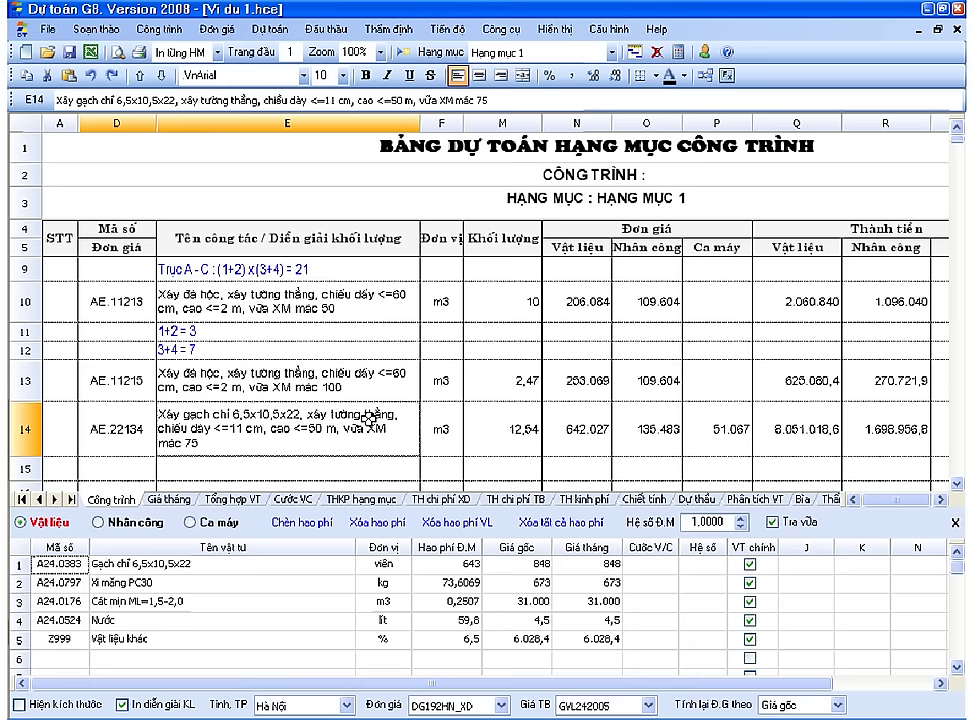
click(66, 52)
click(257, 338)
click(262, 370)
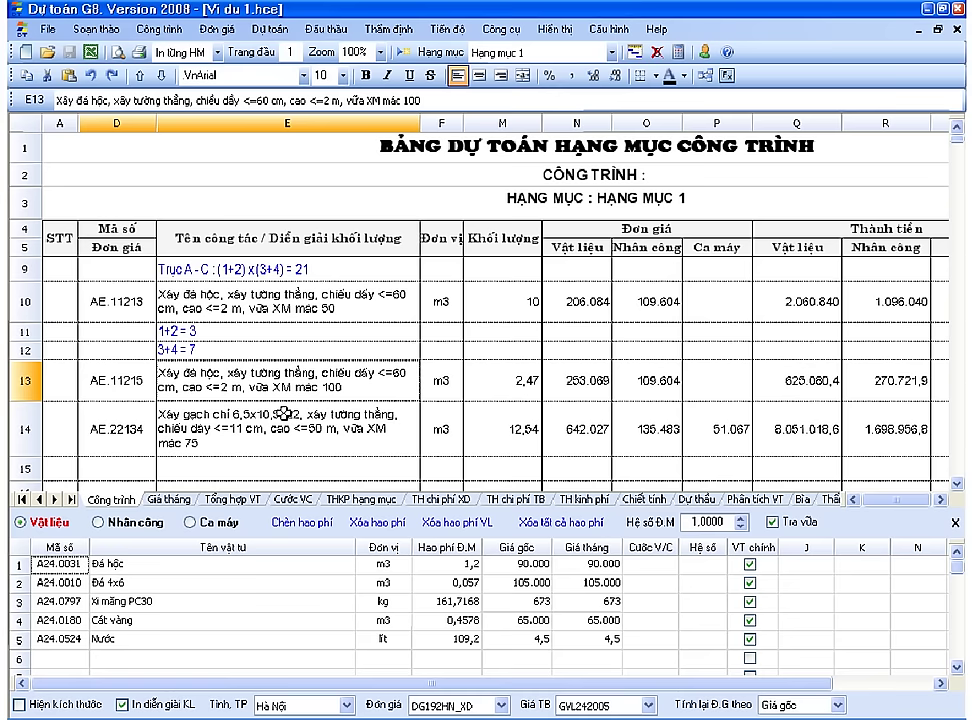
scroll(285, 413, up, 1)
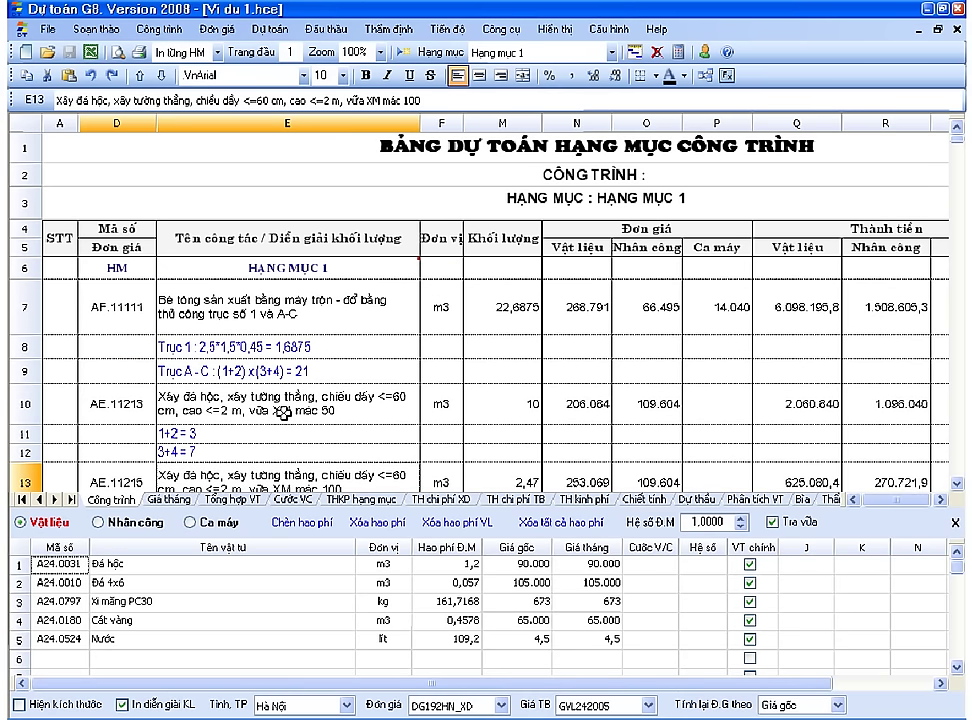
scroll(285, 413, down, 1)
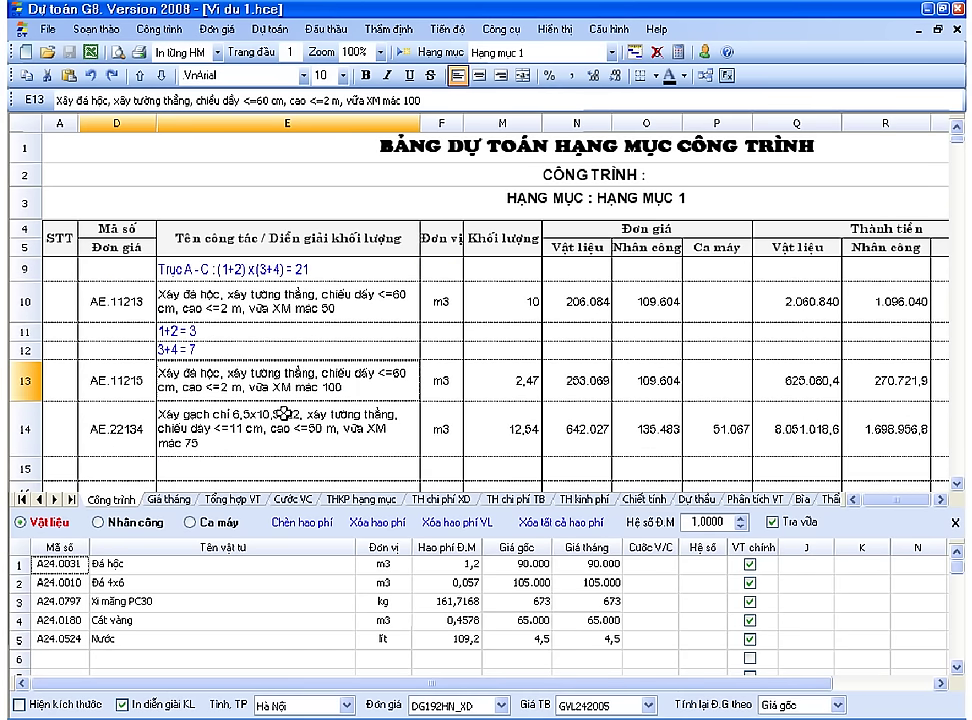
click(285, 413)
scroll(285, 413, down, 2)
scroll(285, 413, up, 1)
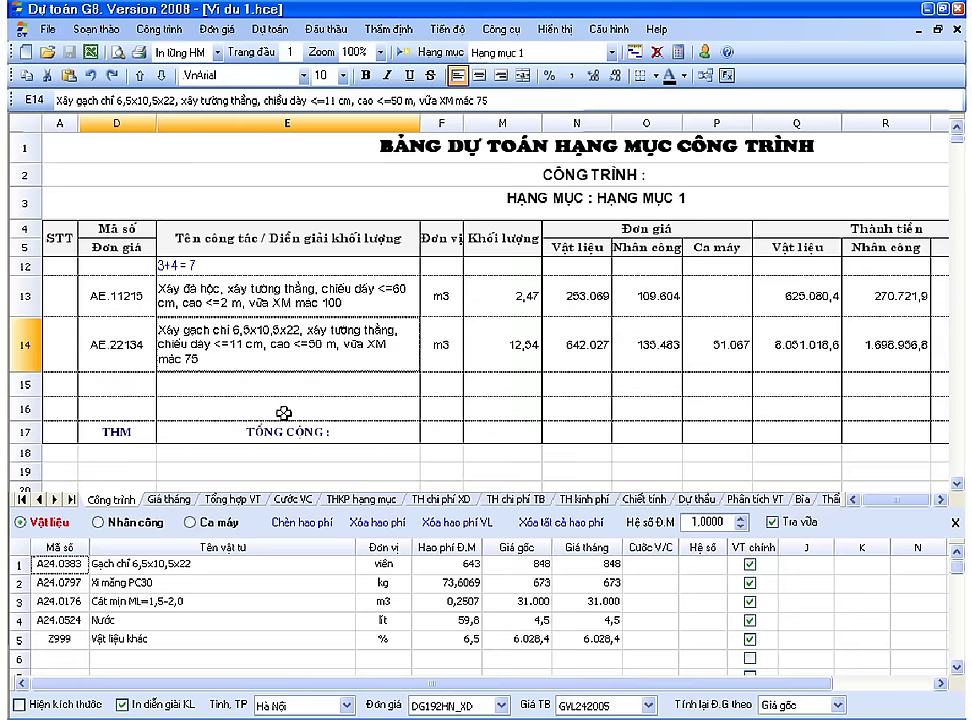
Look up items with code AK from row 15 and insert AK.11410, "Lợp mái ngói âm dương cao <= 4 m".
click(116, 389)
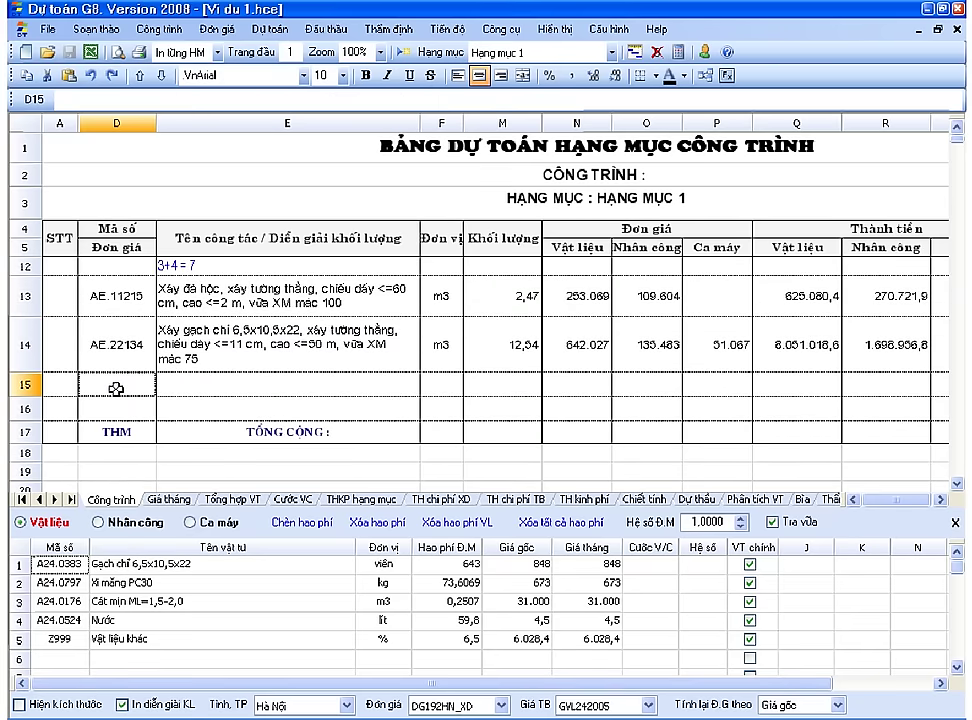
text(ak)
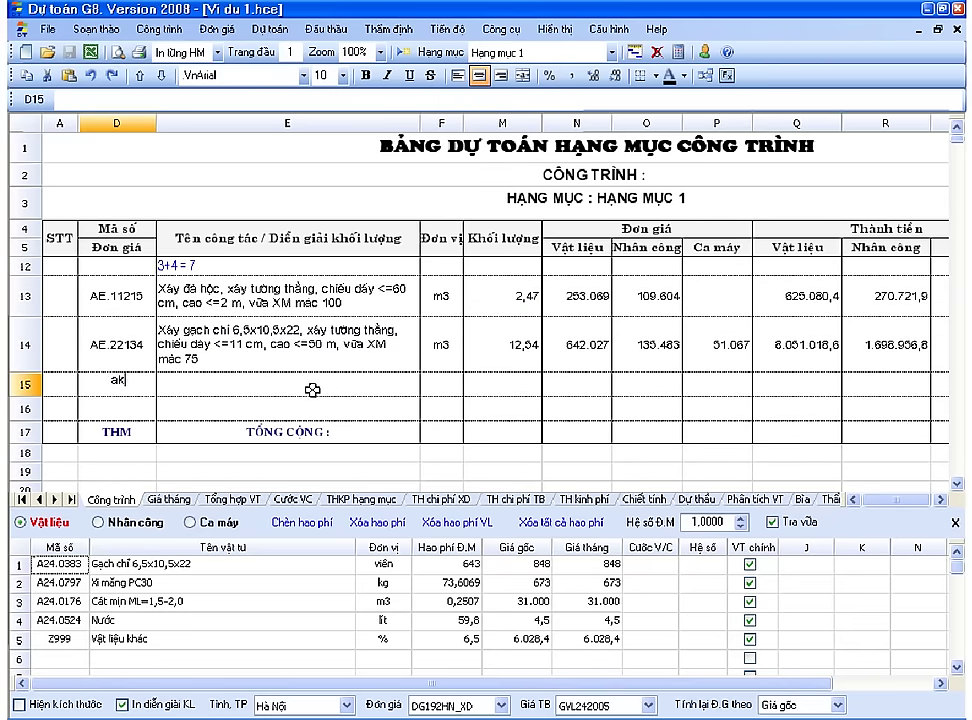
key(Return)
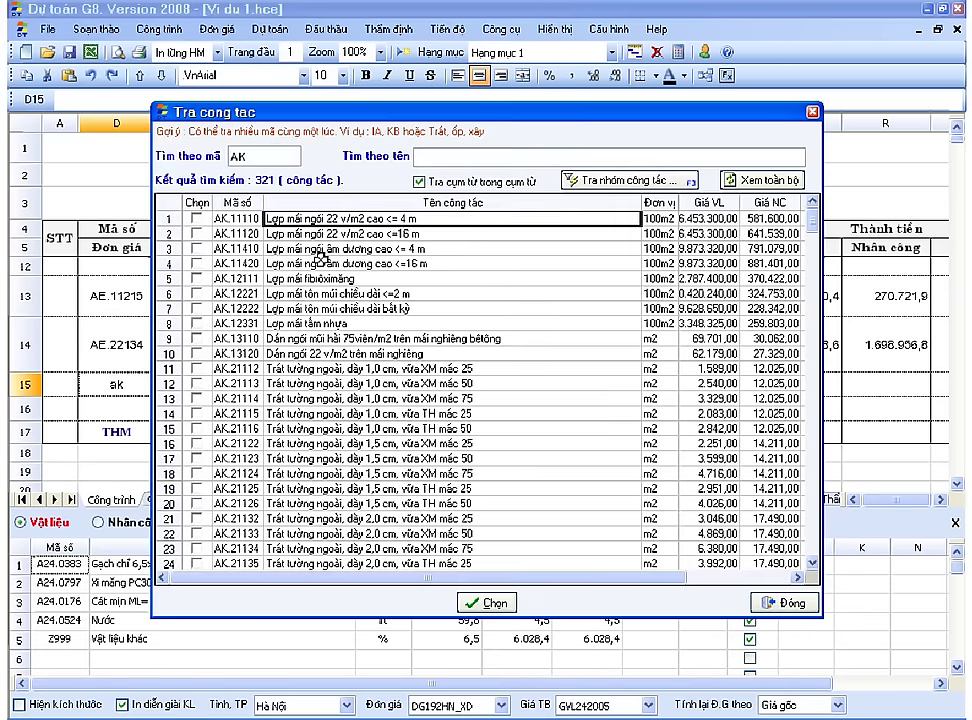
click(330, 247)
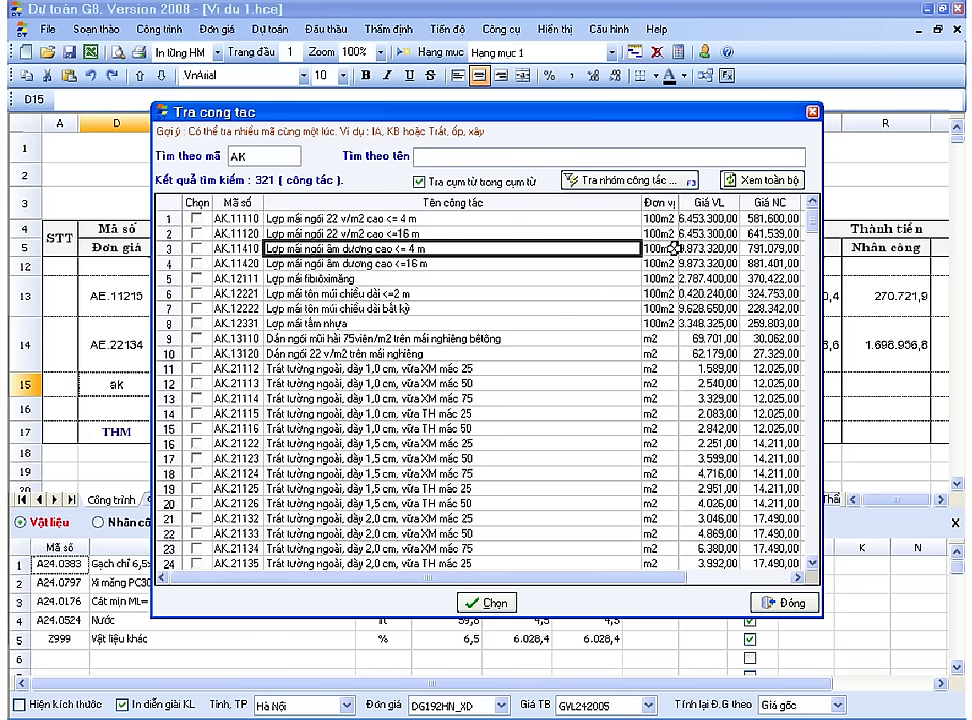
key(Return)
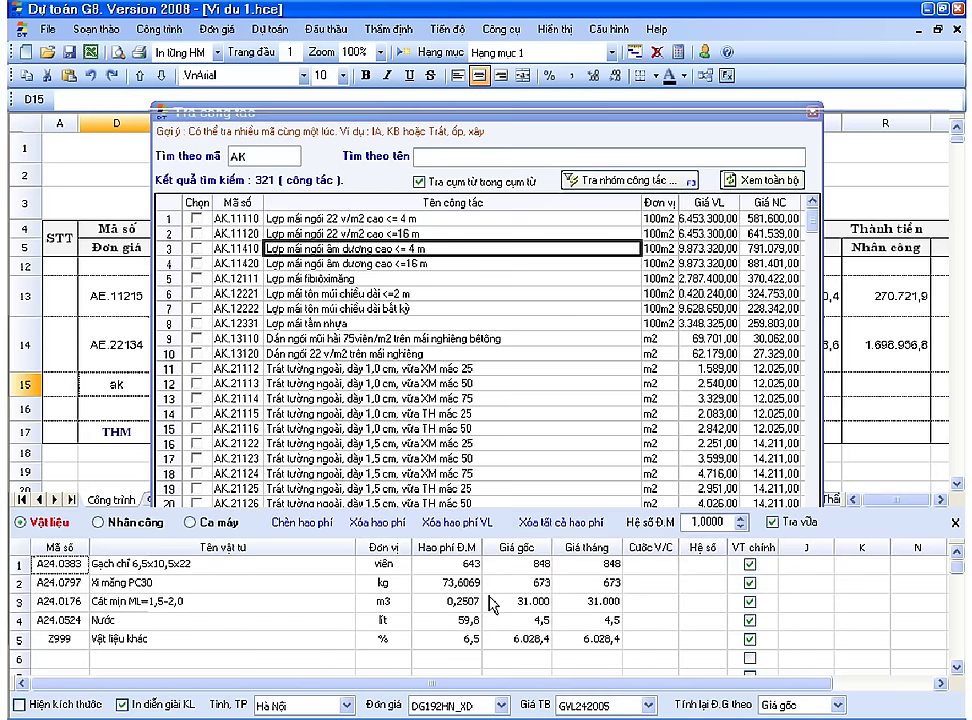
click(354, 408)
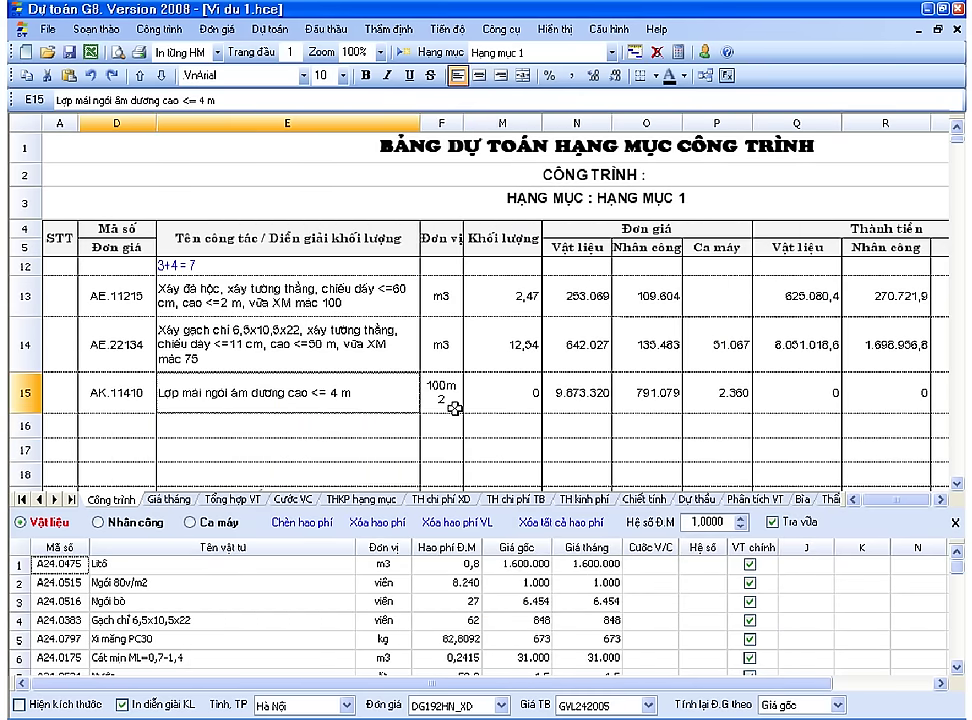
Enter =45.68 as the quantity of the roof tiling item AK.11410 in row 15.
click(445, 386)
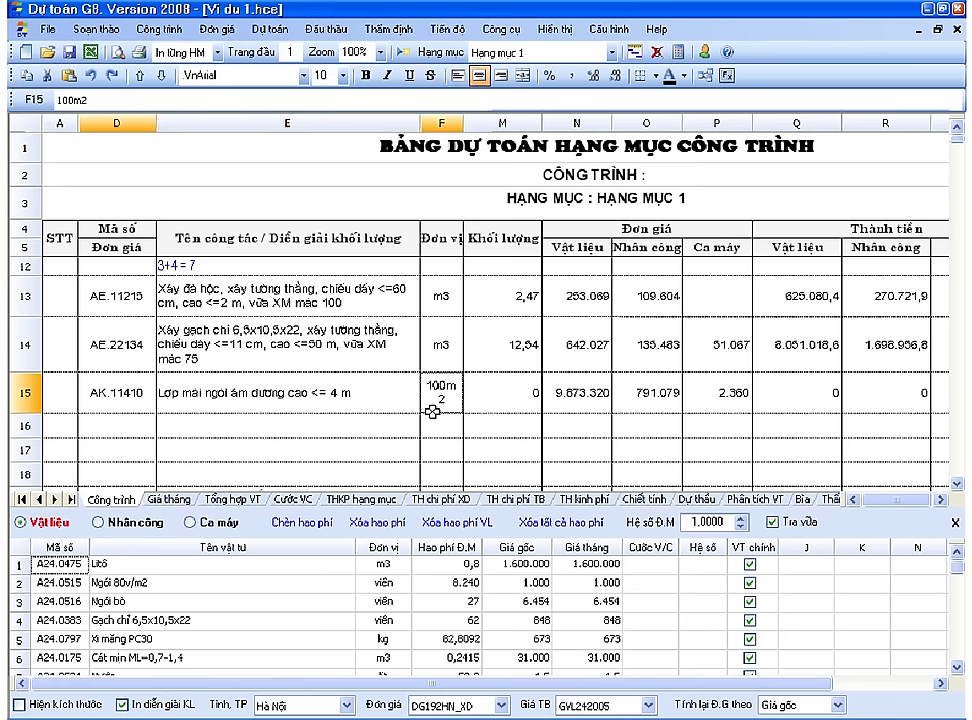
click(503, 394)
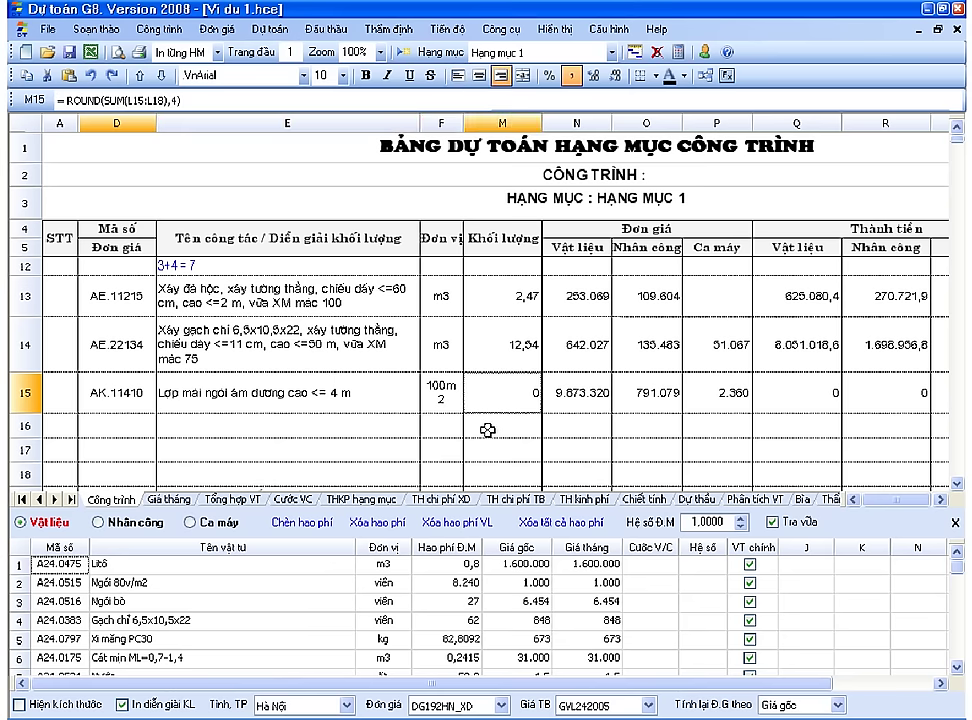
text(=45.68)
key(Return)
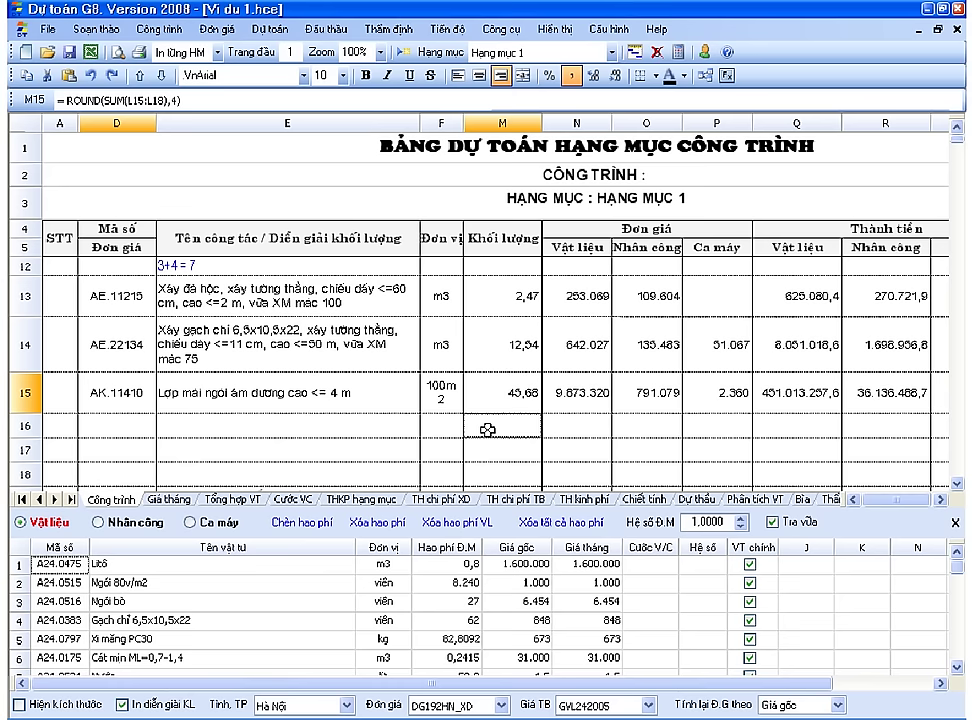
Change the unit of the roof tiling item in row 15 to m2.
click(440, 392)
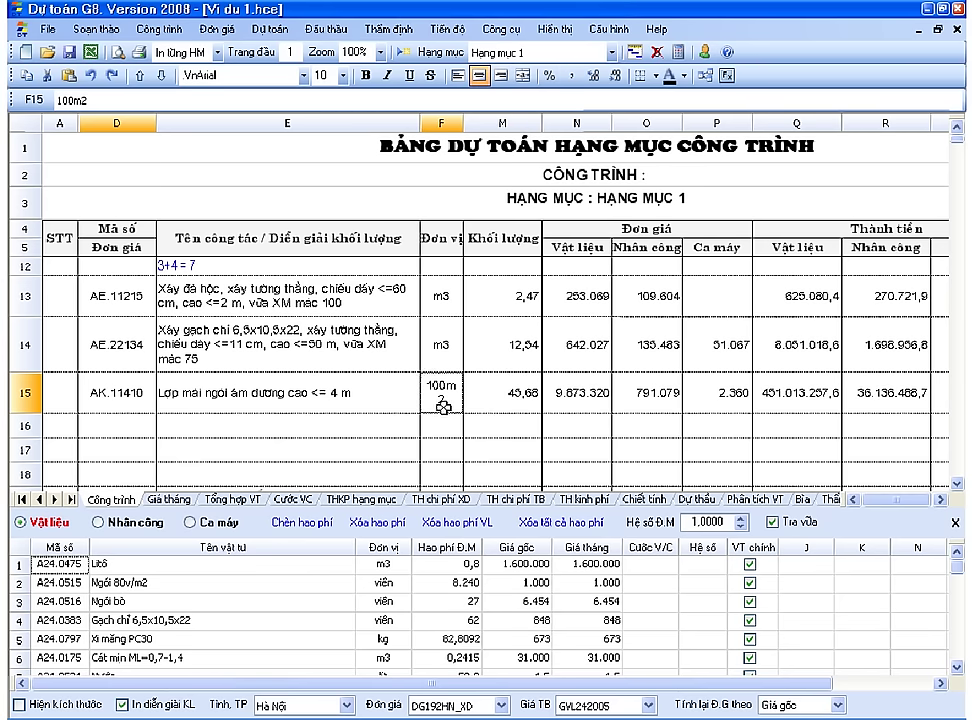
double_click(426, 393)
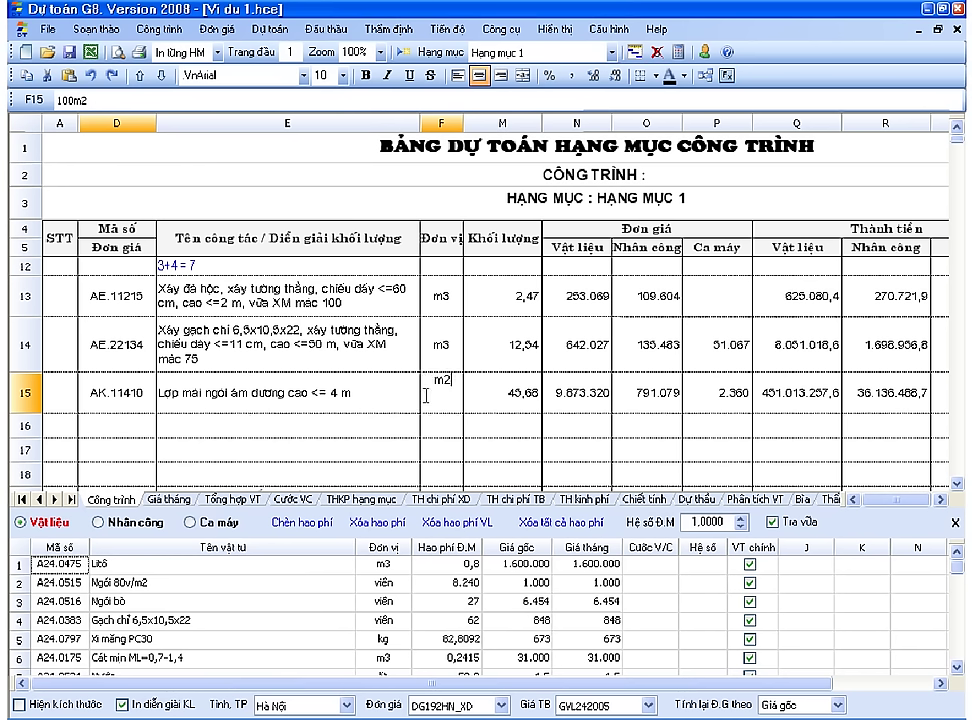
key(Home)
key(Delete)
key(Delete)
key(Delete)
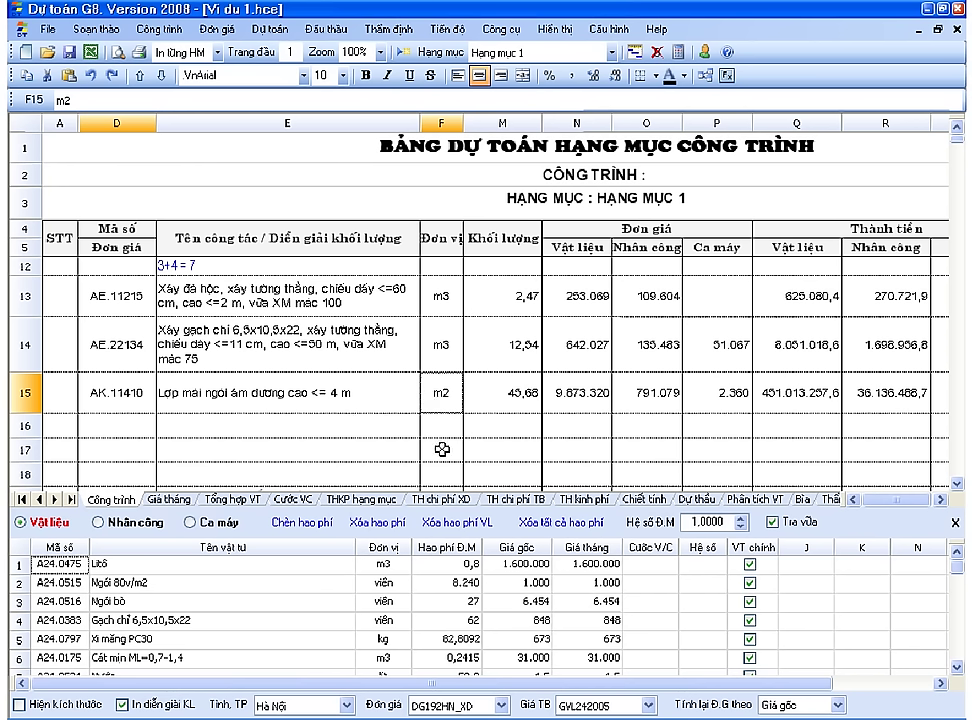
Set the norm coefficient (Hệ số Đ.M) to 100 for the material consumption of the roof tiling item in row 15.
drag(447, 564, 466, 664)
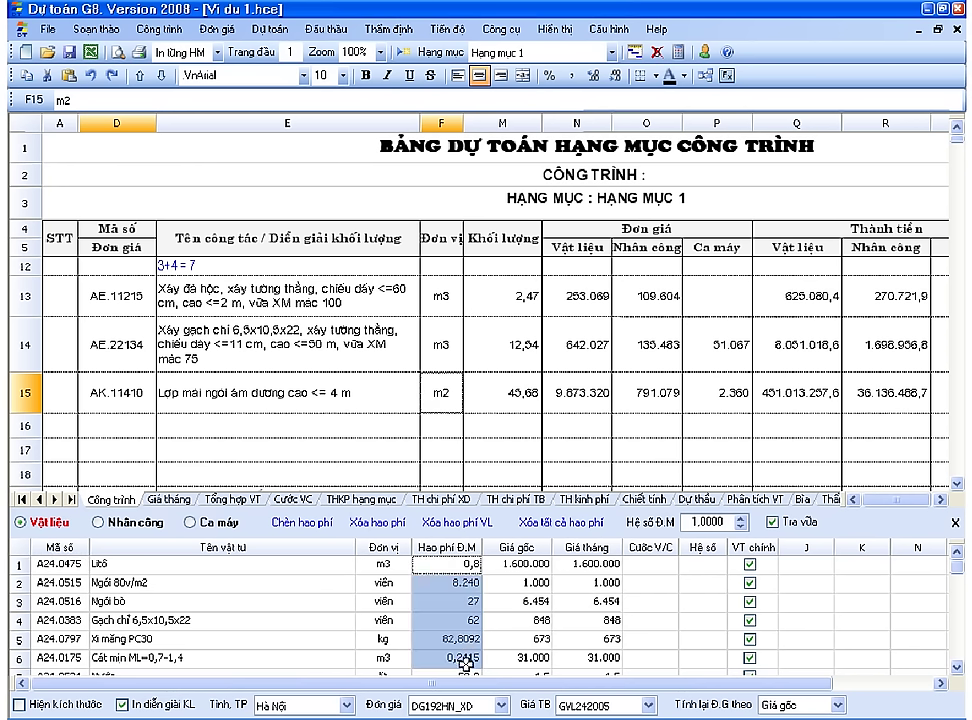
click(456, 571)
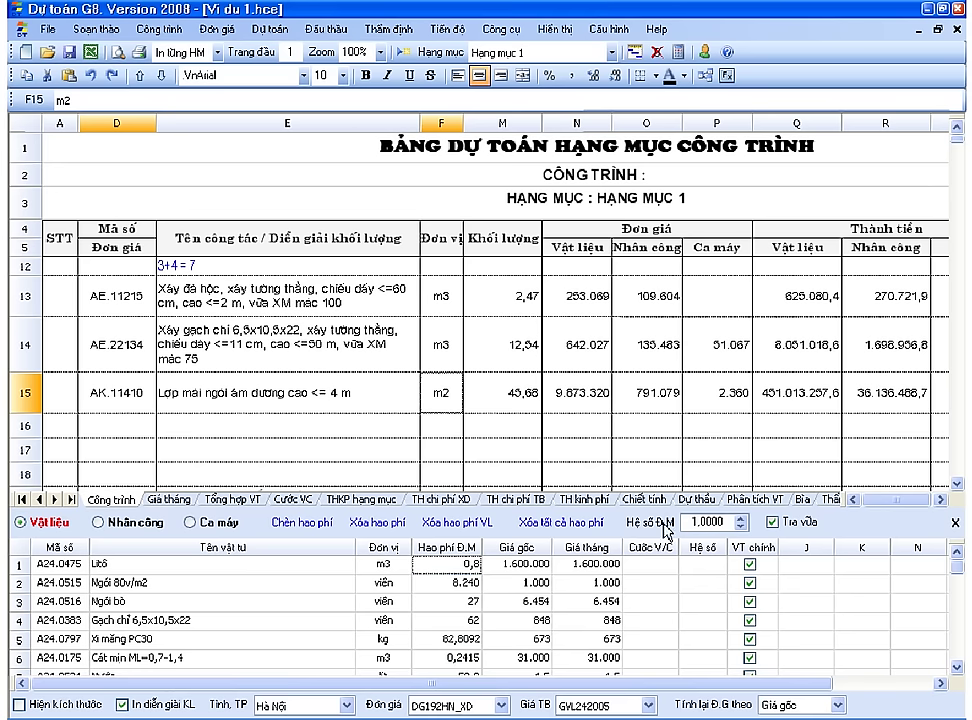
double_click(710, 521)
text(100)
key(Return)
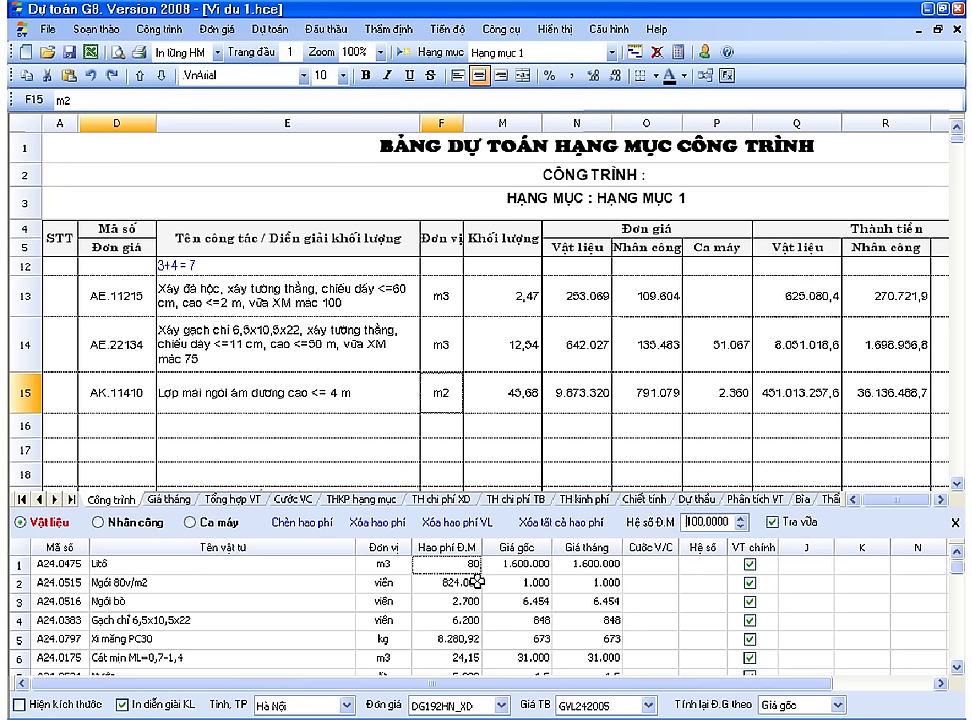
drag(465, 582, 457, 663)
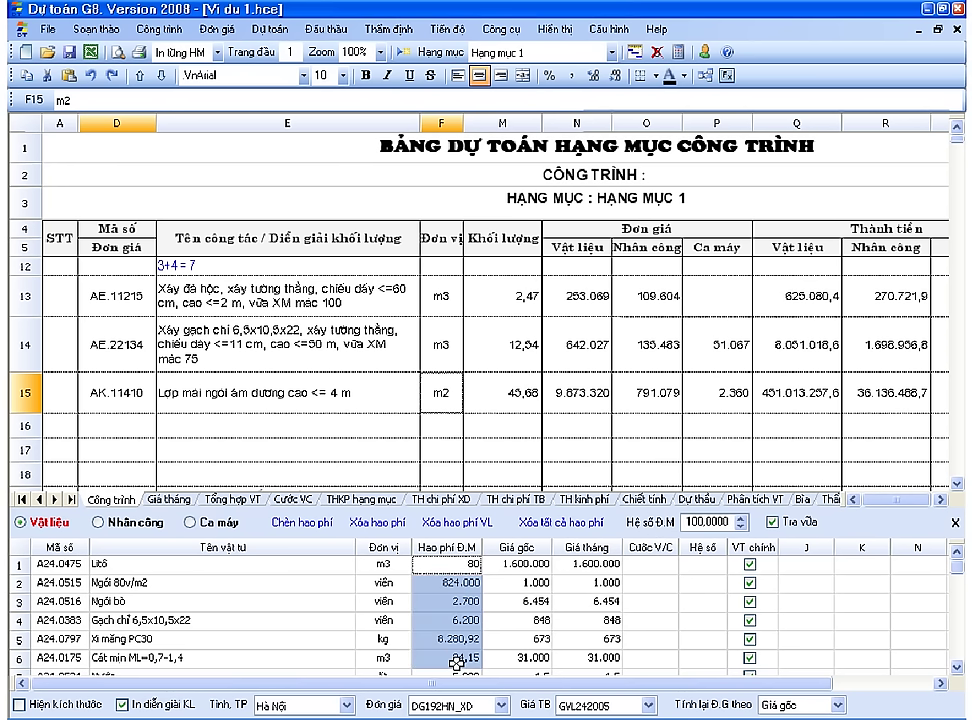
click(462, 590)
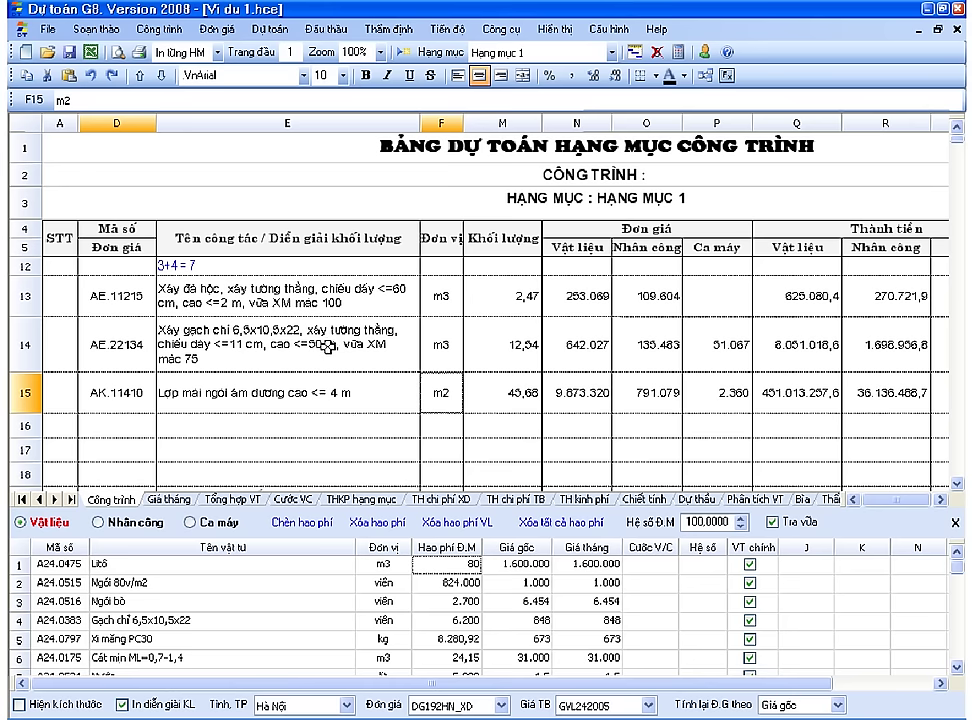
Switch the province of the unit price database to Yên Bái.
click(355, 402)
click(347, 704)
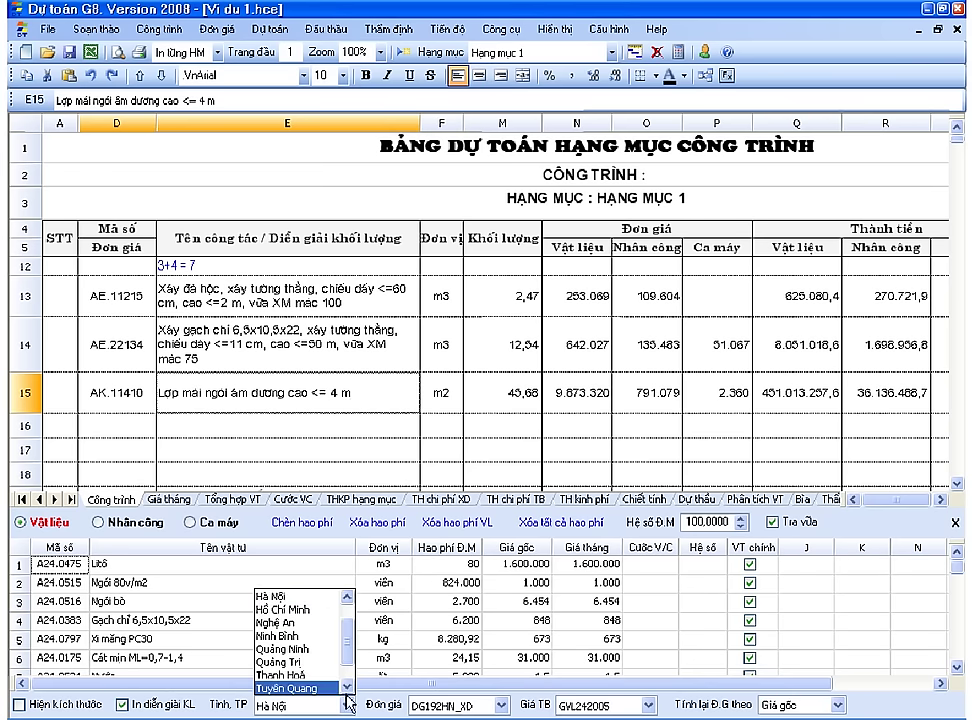
scroll(330, 650, down, 1)
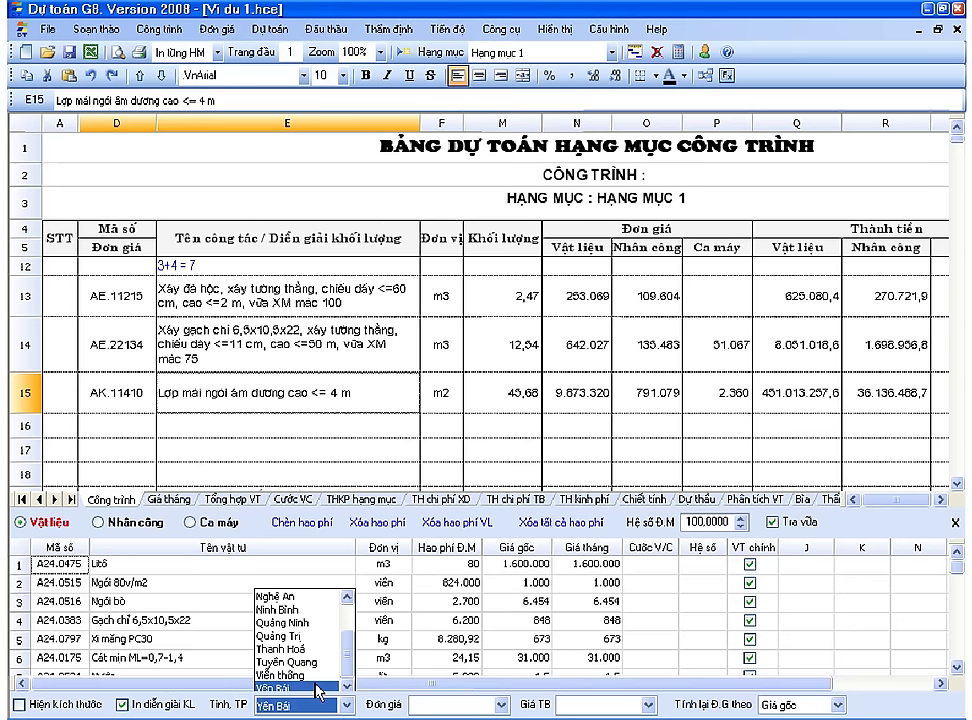
click(320, 692)
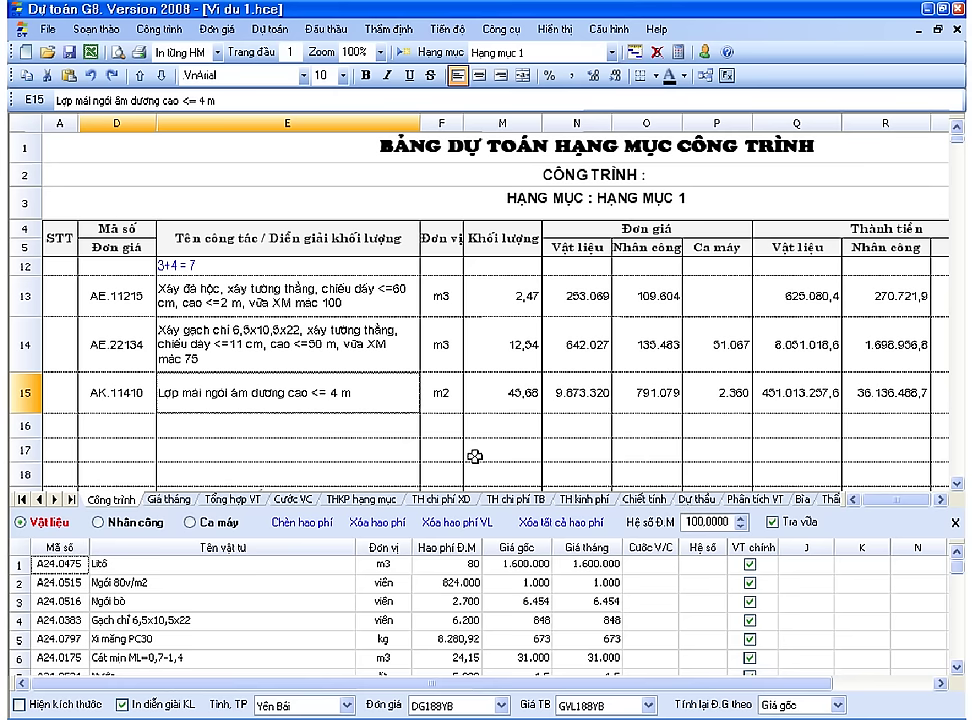
Insert item AF.11111 into row 16 by its code and review its material breakdown.
click(136, 428)
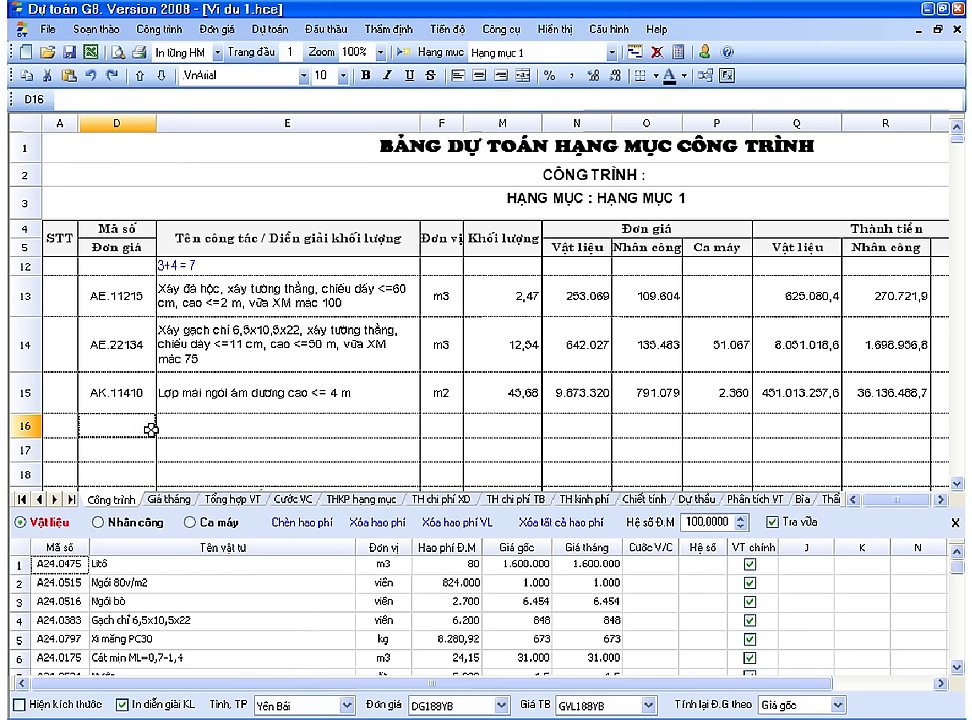
text(af.11111)
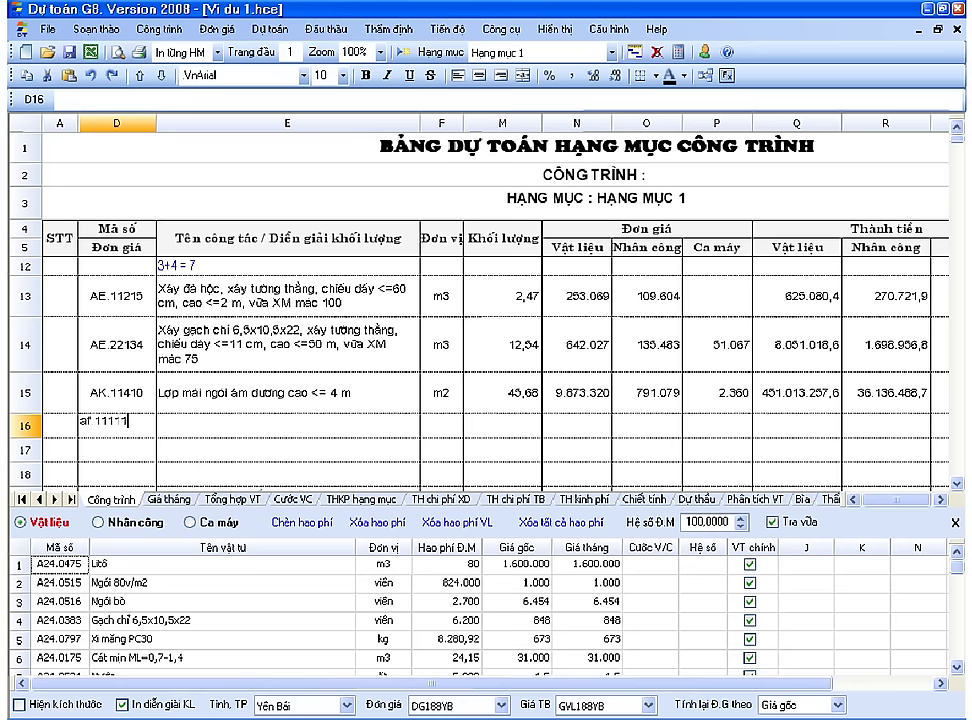
text(f 11111)
key(Return)
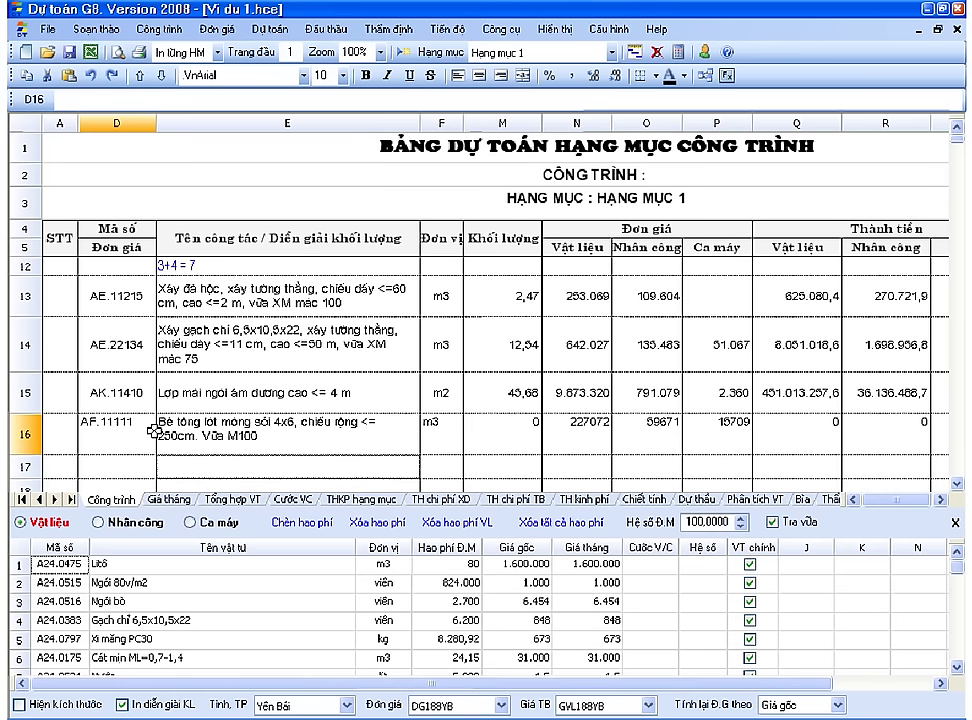
click(204, 435)
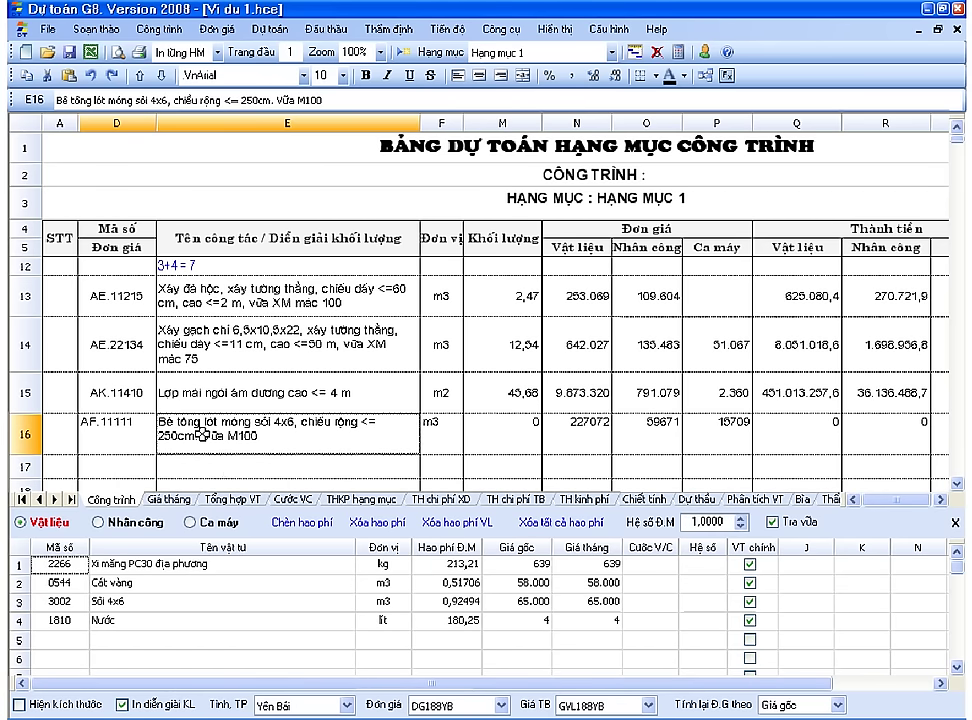
click(771, 521)
click(122, 566)
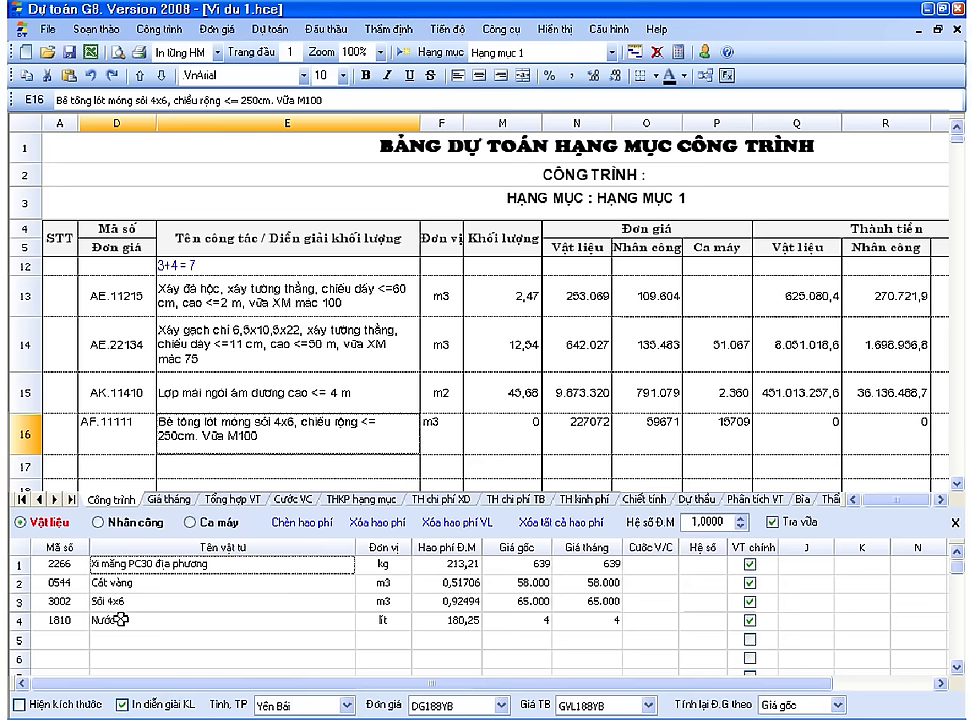
drag(98, 568, 100, 620)
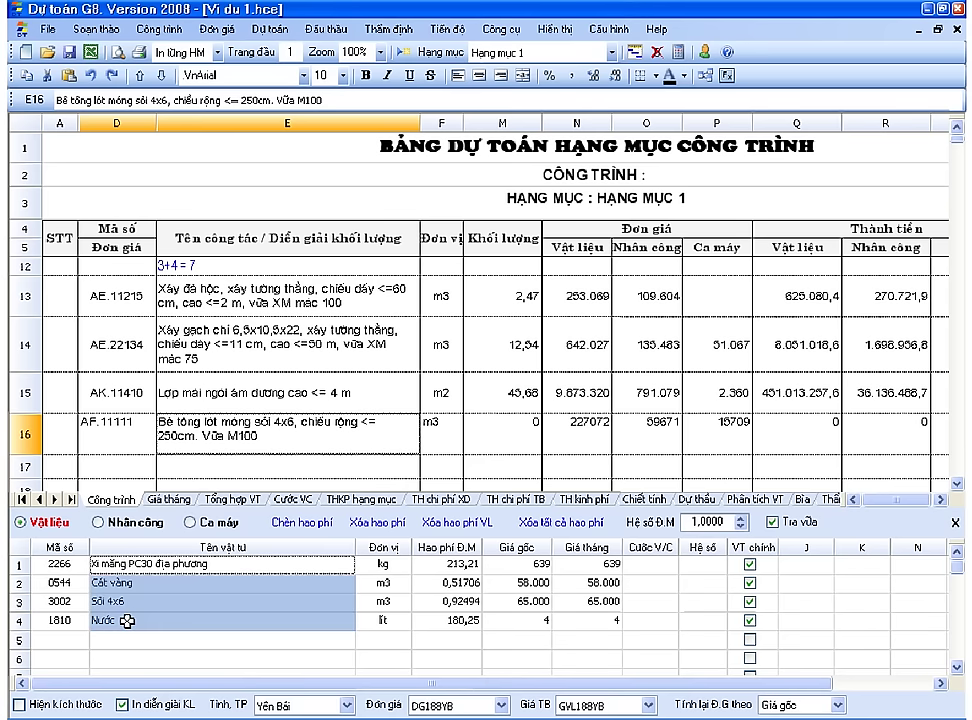
click(140, 566)
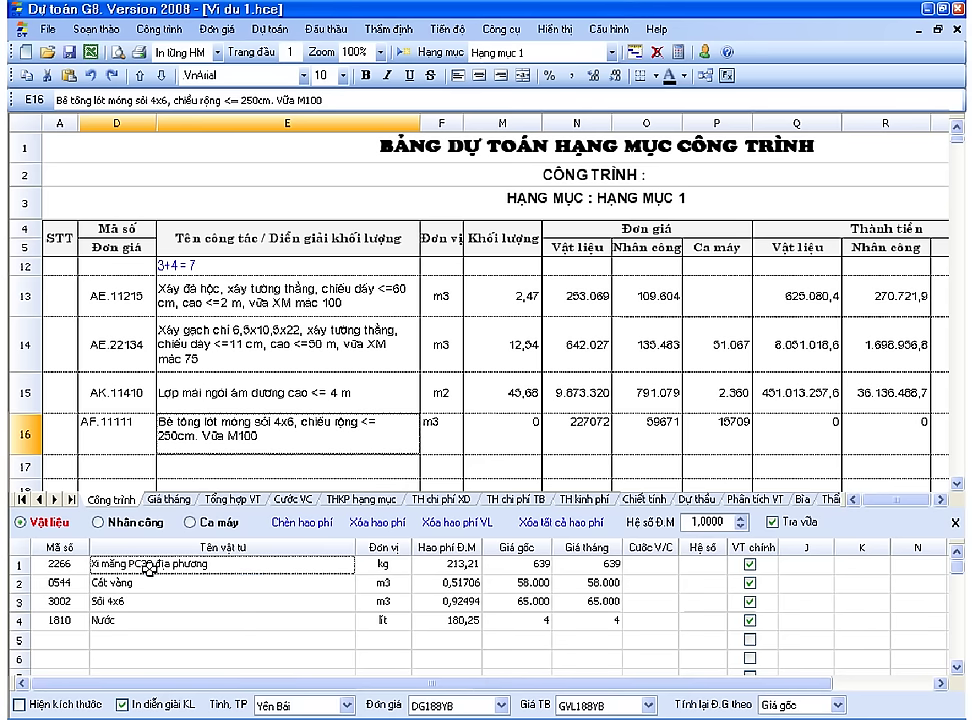
Turn off mortar lookup (Tra vữa) and insert item AF.11111 again into row 17.
click(773, 522)
click(148, 466)
text(af.11111)
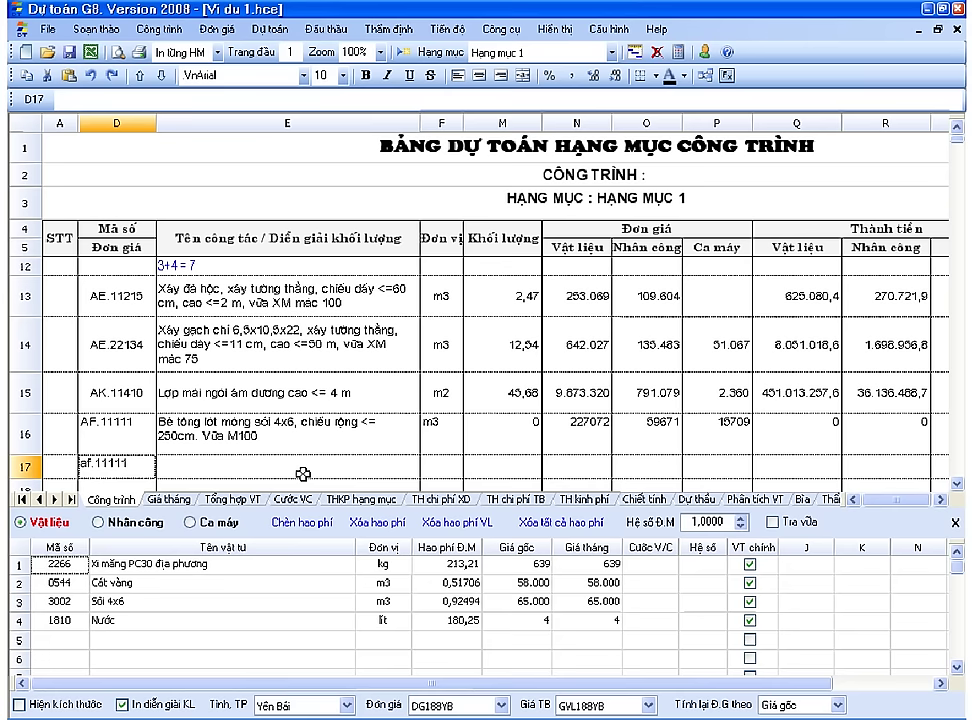
key(Return)
scroll(303, 473, down, 1)
click(330, 372)
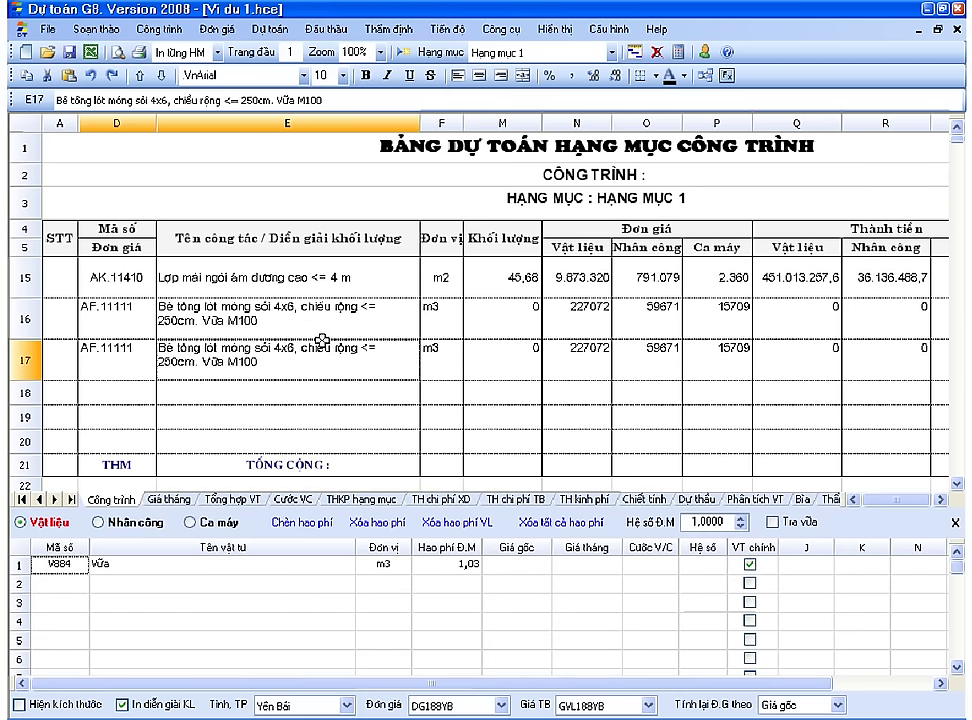
Compare the materials of rows 16 and 17, and set the base and monthly prices of row 17's mortar (Vữa) to 250.000.
click(318, 328)
drag(122, 591, 123, 621)
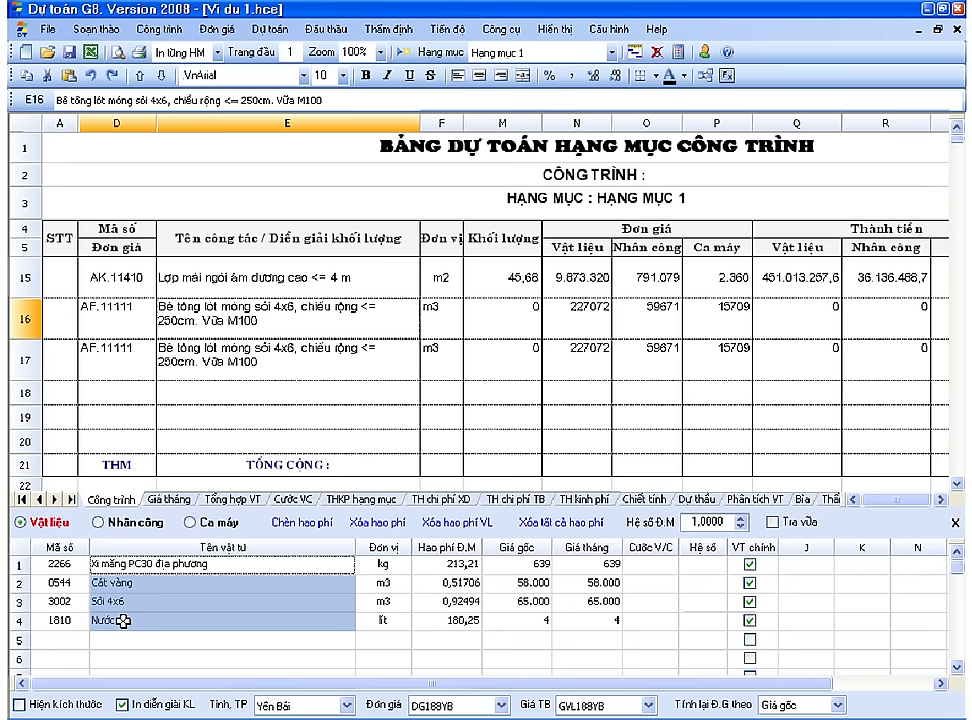
click(228, 372)
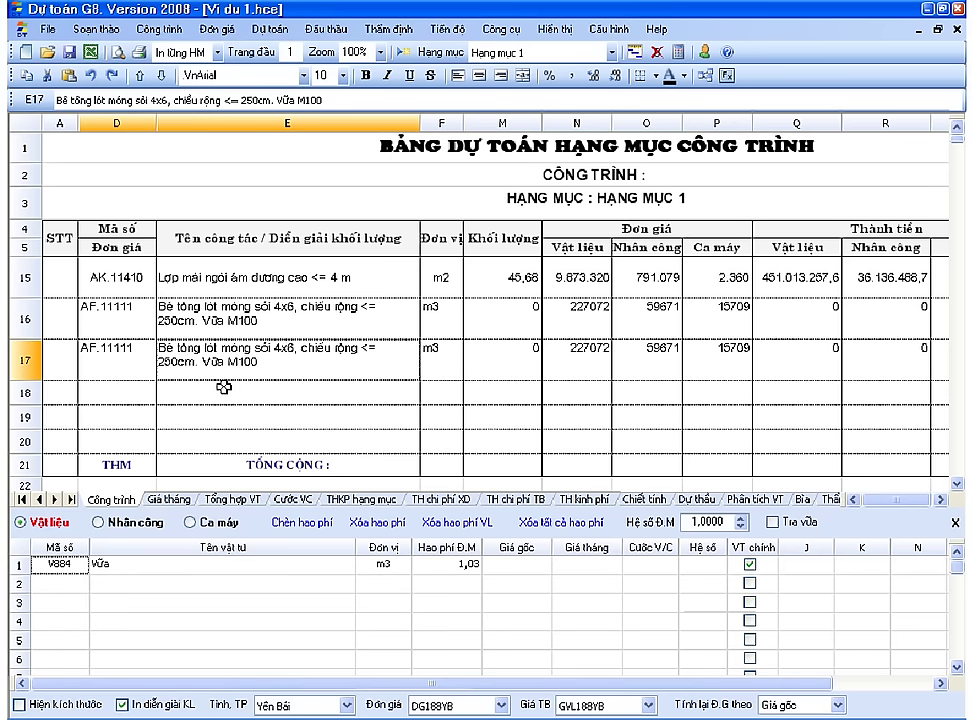
click(468, 567)
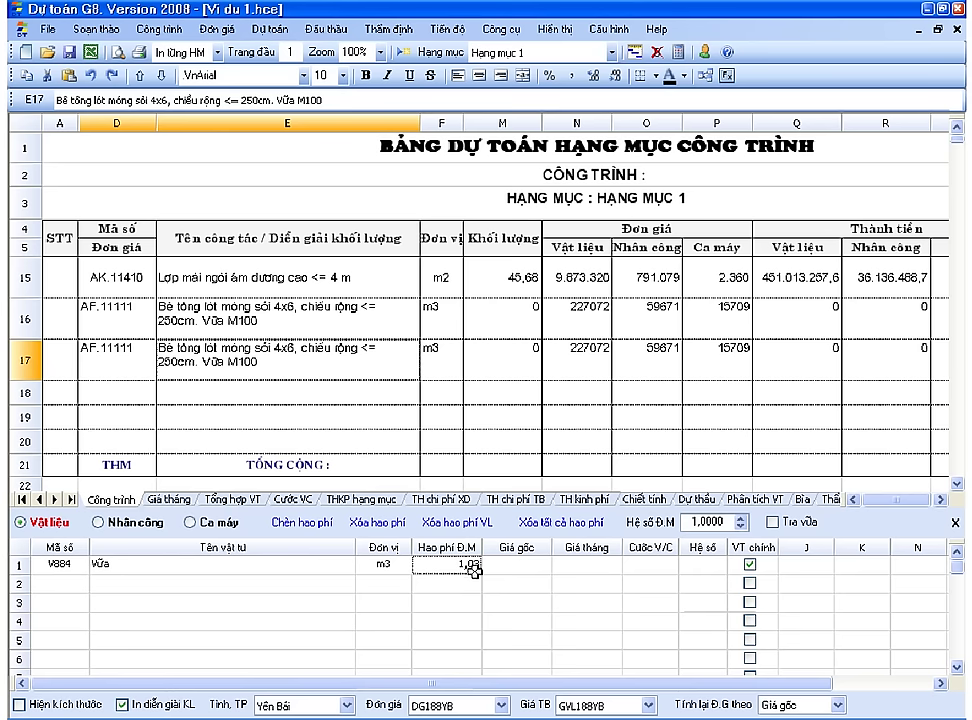
click(523, 565)
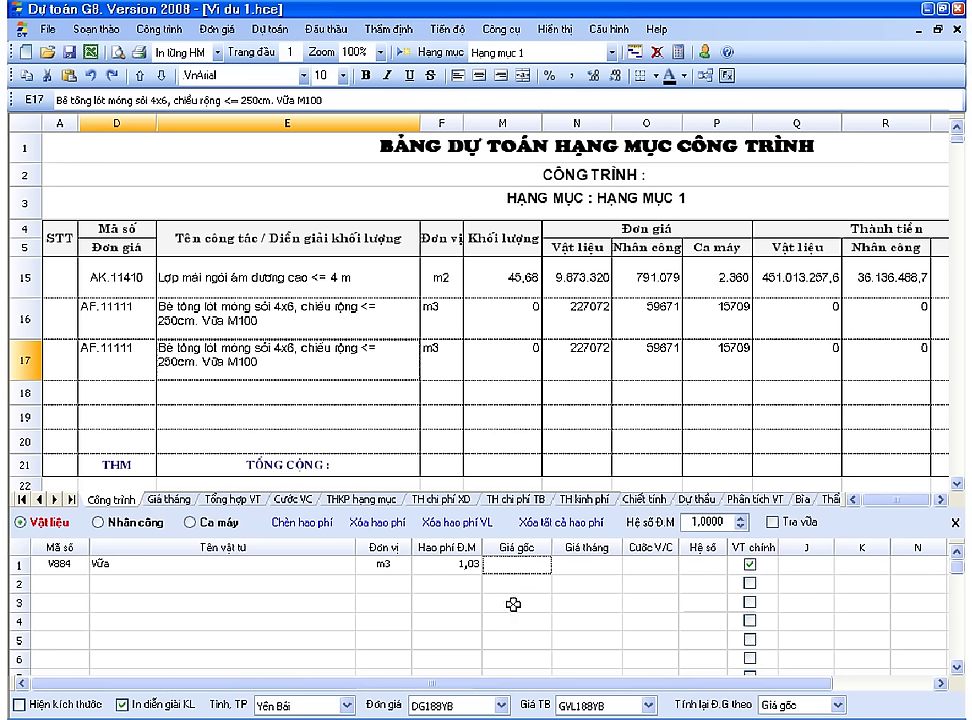
text(250.000)
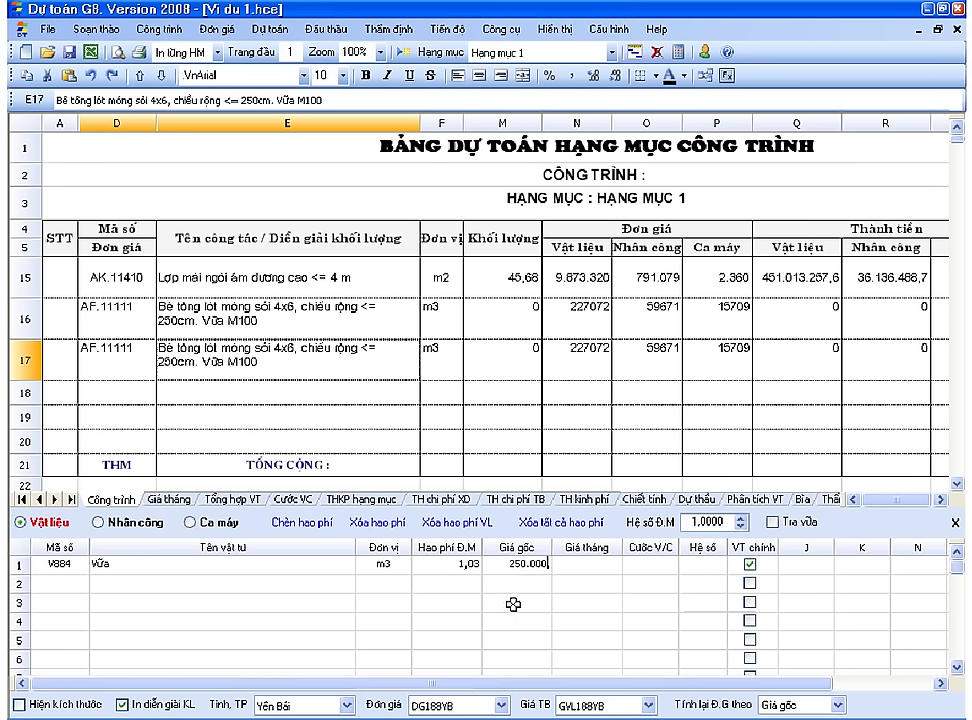
key(Return)
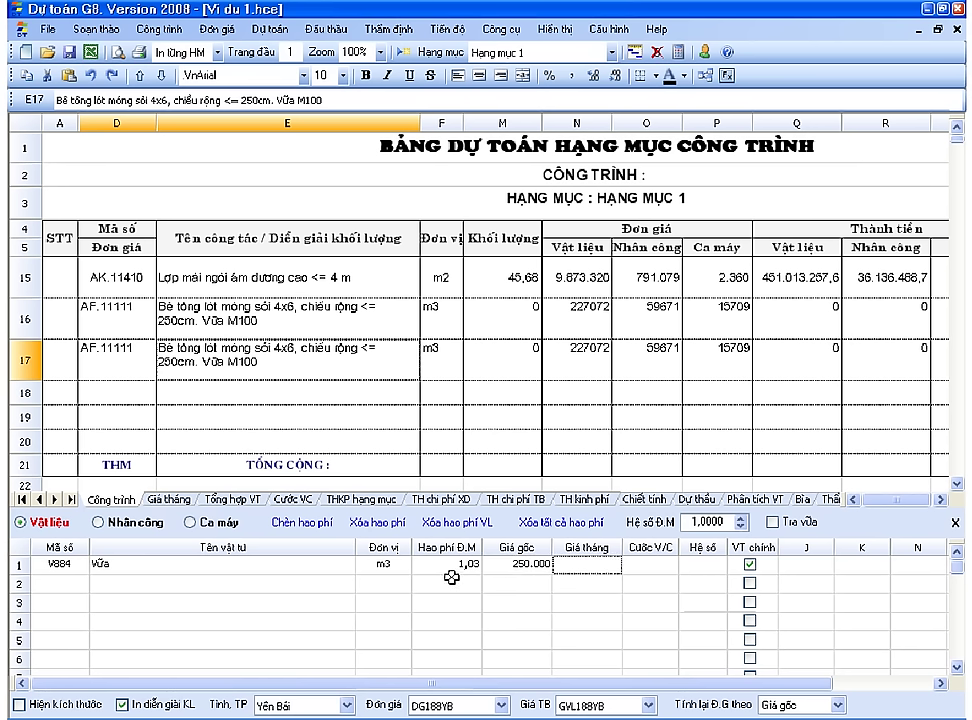
text(25)
text(0)
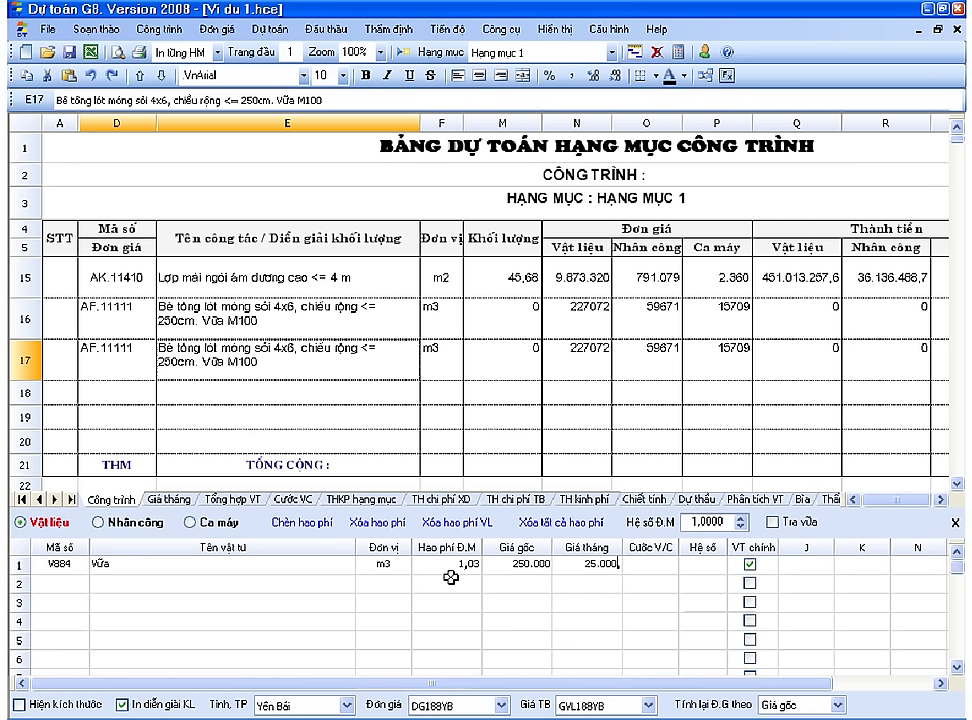
text(.000)
key(Return)
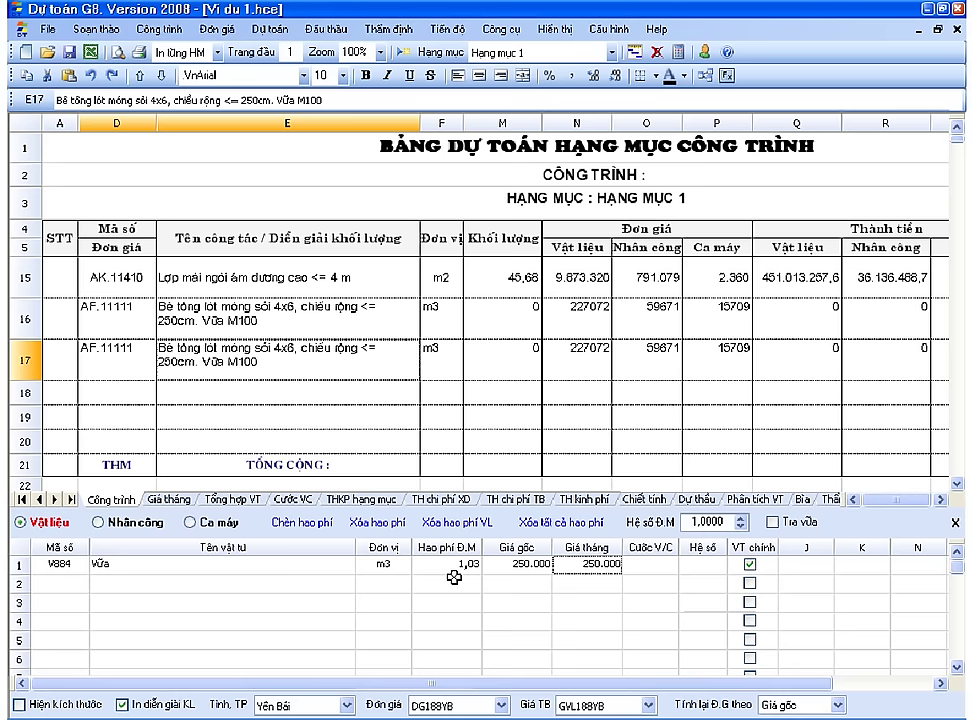
Convert the mortar appendix of the AF.11111 item in row 16 to C2244, XMPC30 with cát vàng, sỏi 4x6, M250, Độ sụt 6 - 8cm.
click(290, 325)
click(284, 353)
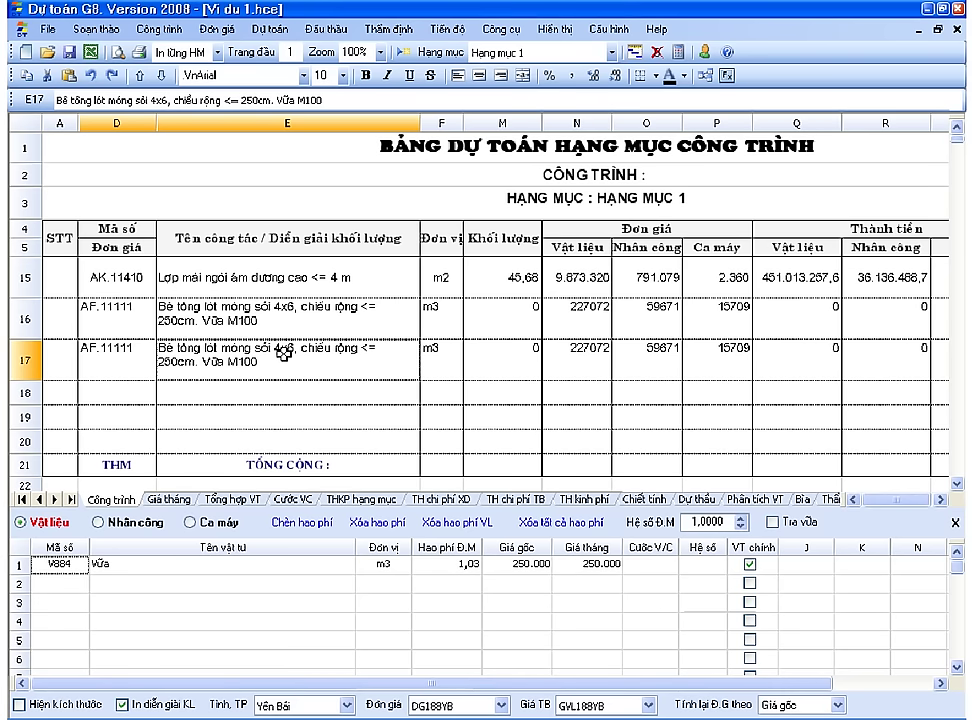
click(278, 314)
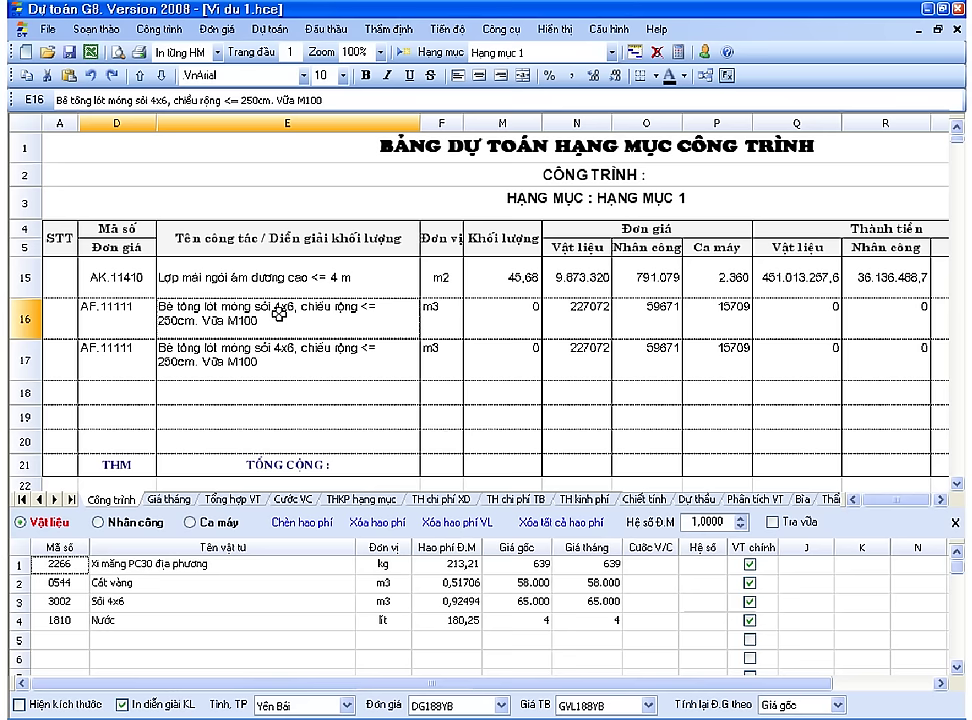
right_click(280, 316)
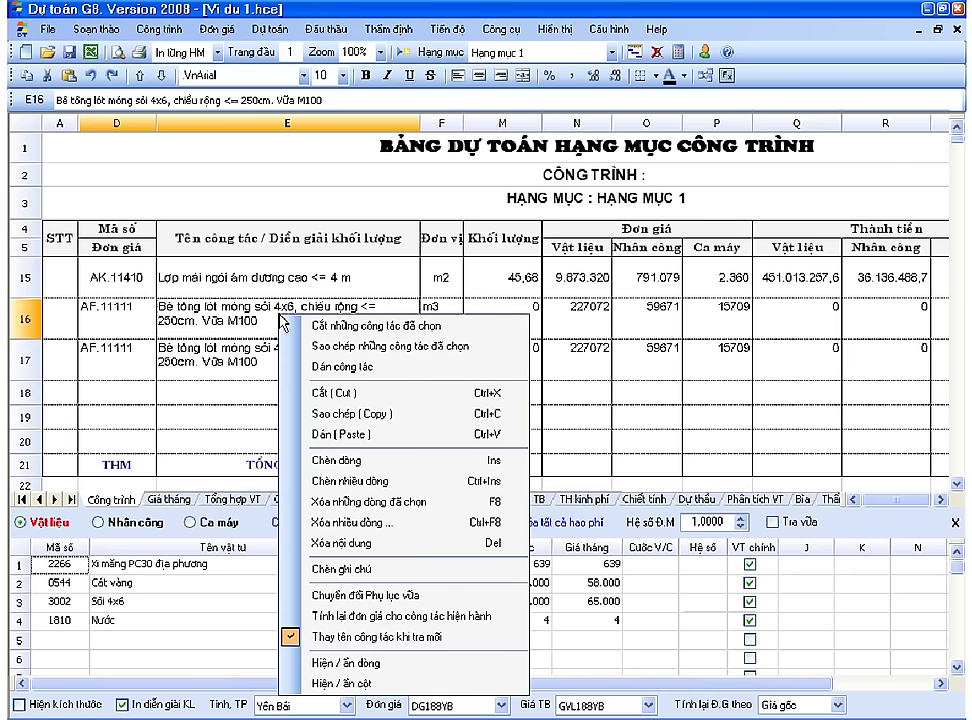
click(375, 600)
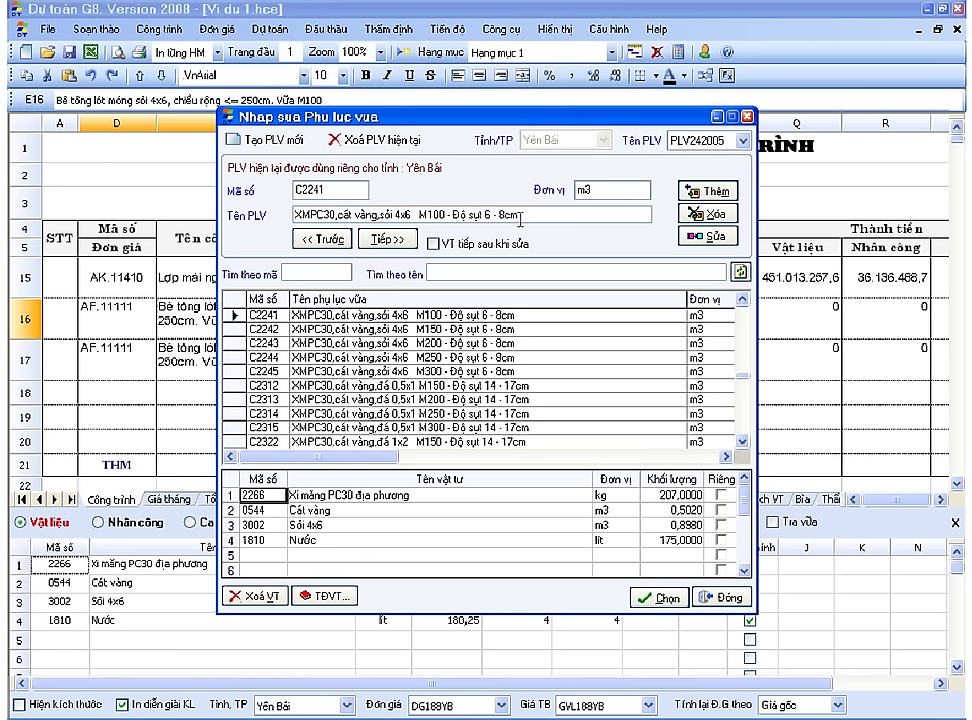
drag(464, 128, 634, 135)
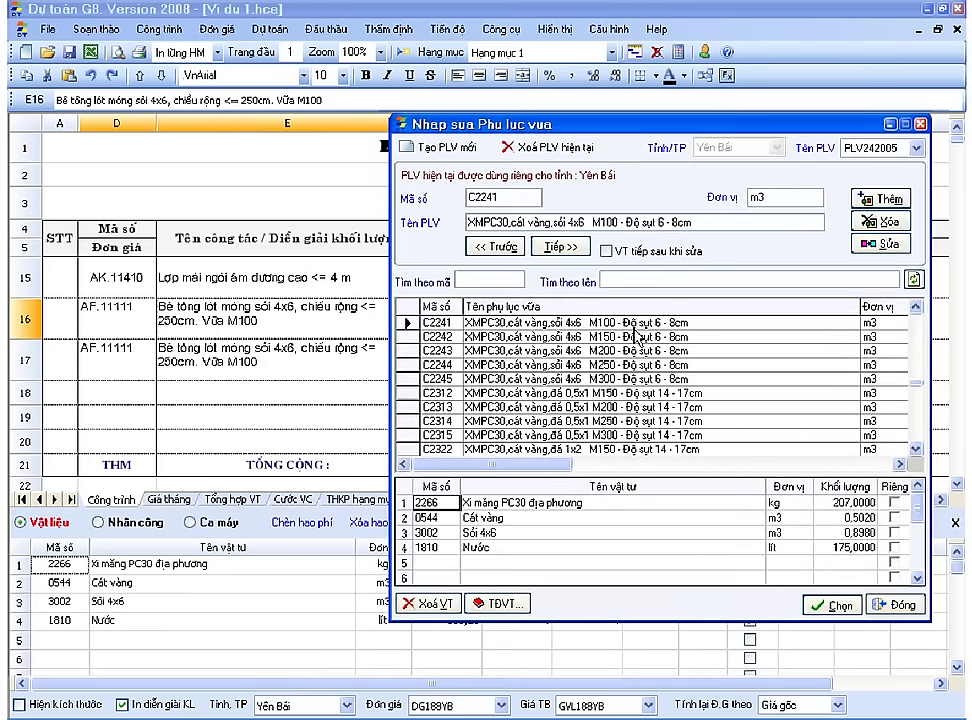
click(600, 365)
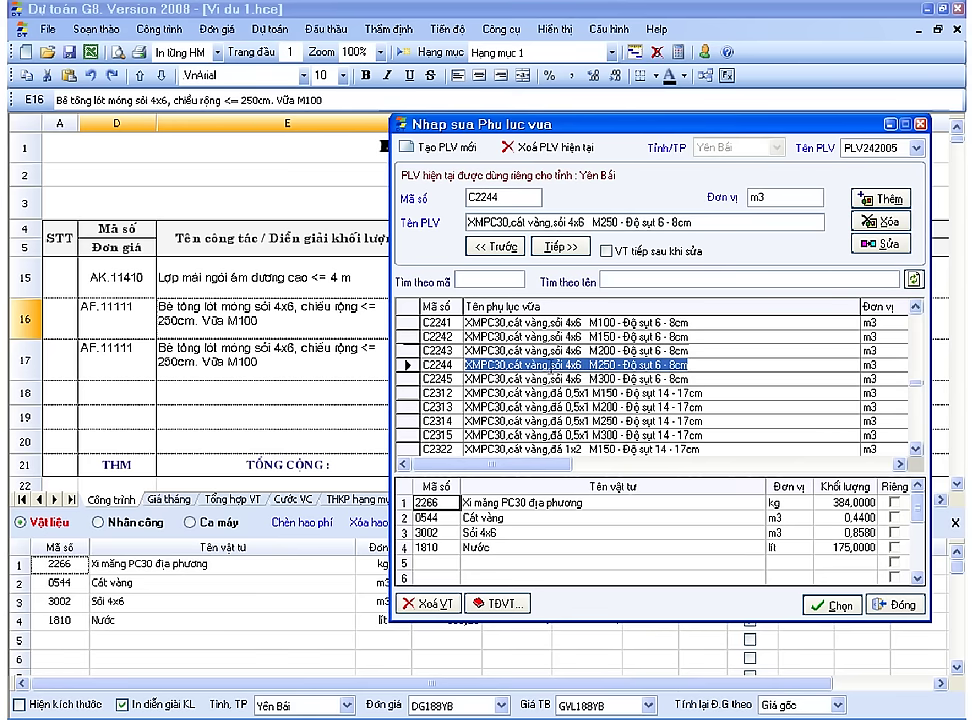
click(825, 605)
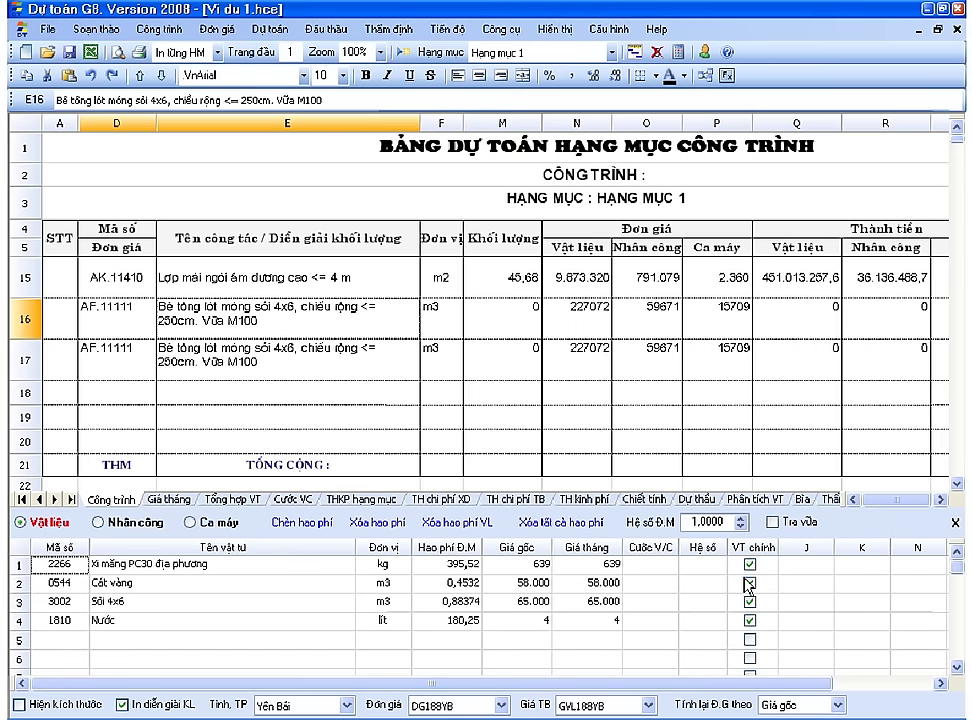
Compare the material breakdowns of rows 16 and 17, and examine the material names, norms and base prices of item AF.11111 in row 7.
click(304, 362)
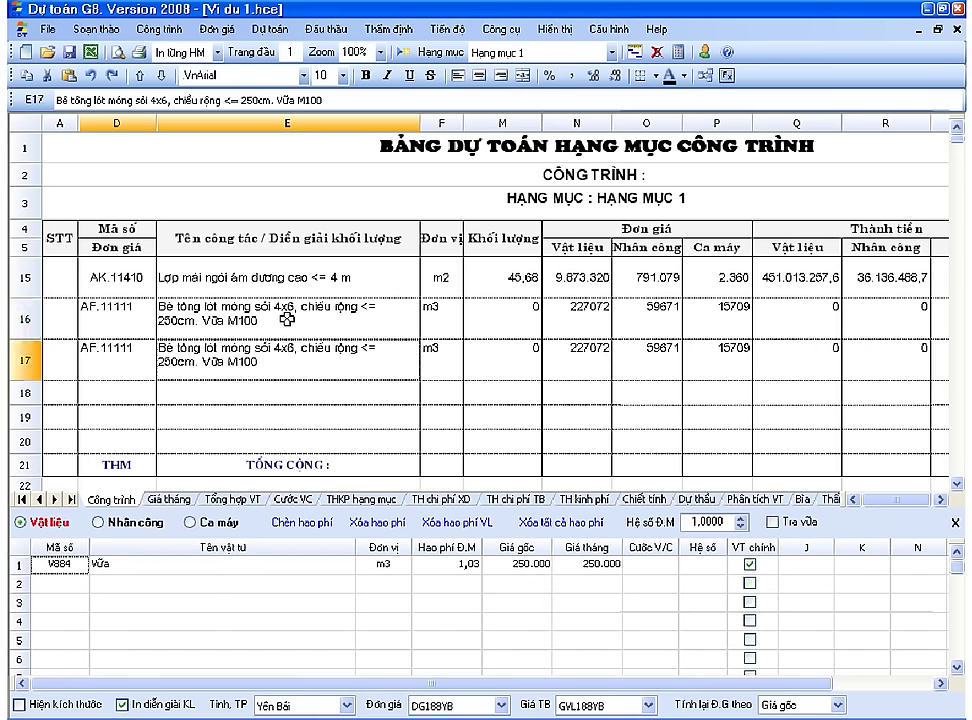
click(287, 319)
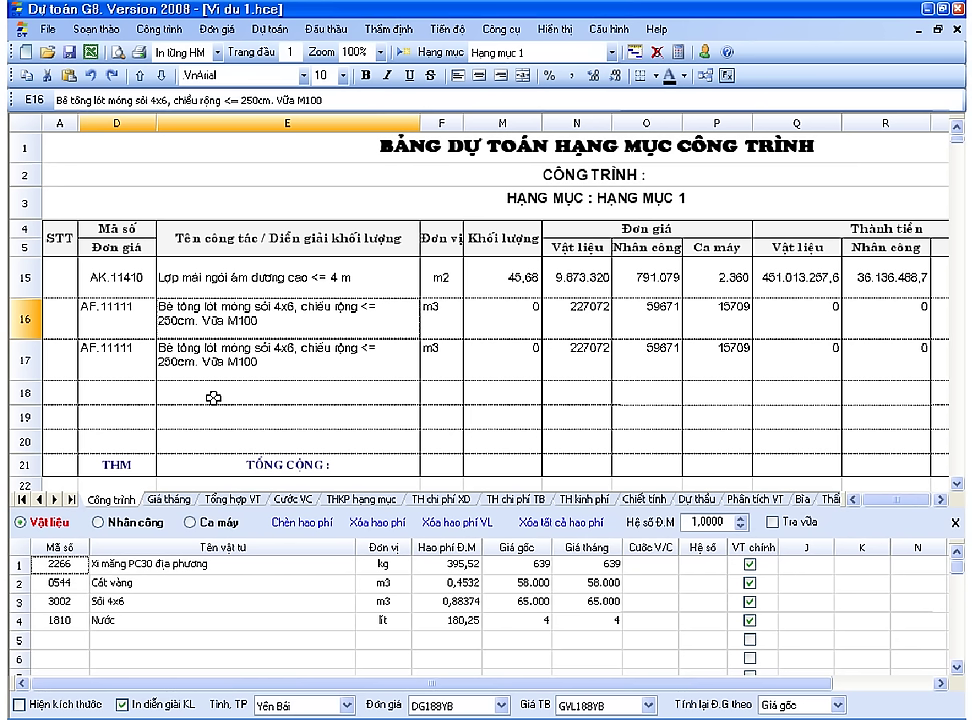
click(452, 564)
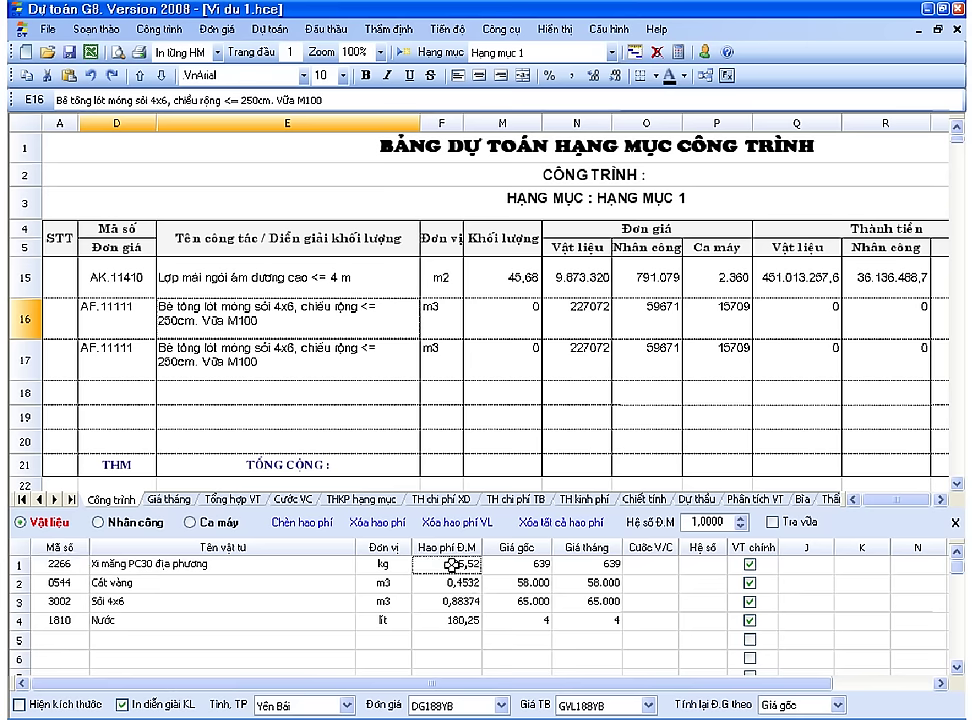
scroll(358, 373, up, 3)
click(322, 310)
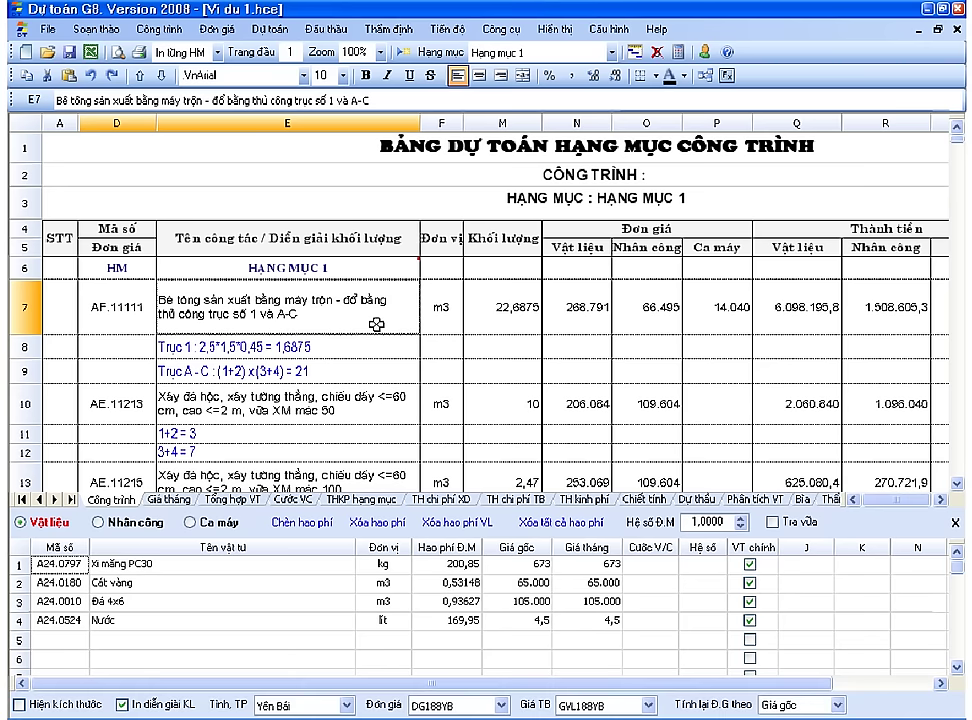
click(346, 346)
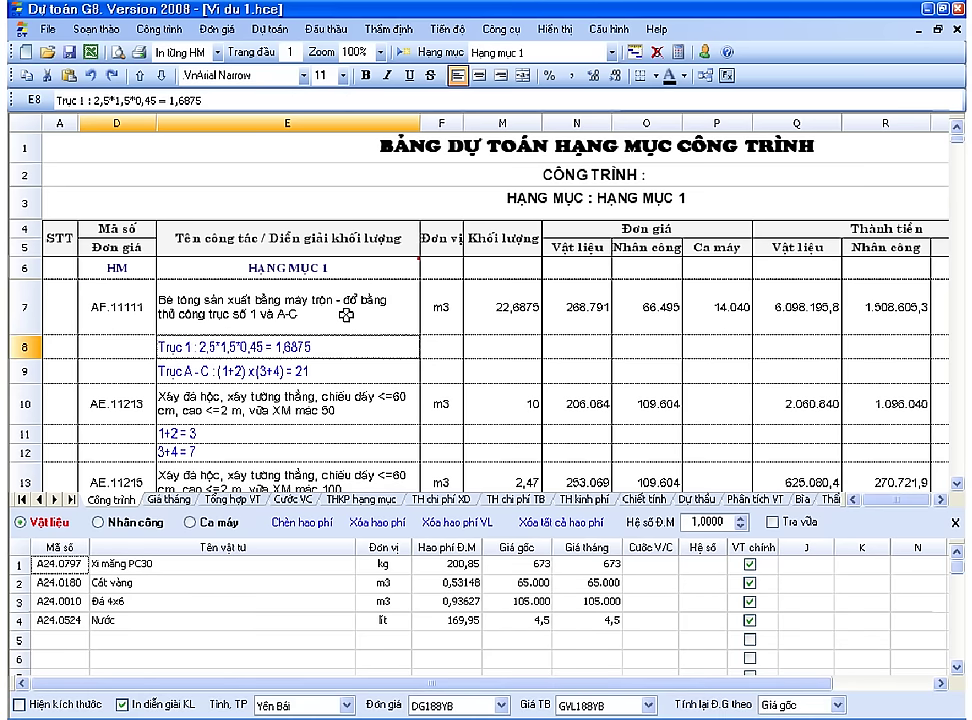
click(336, 319)
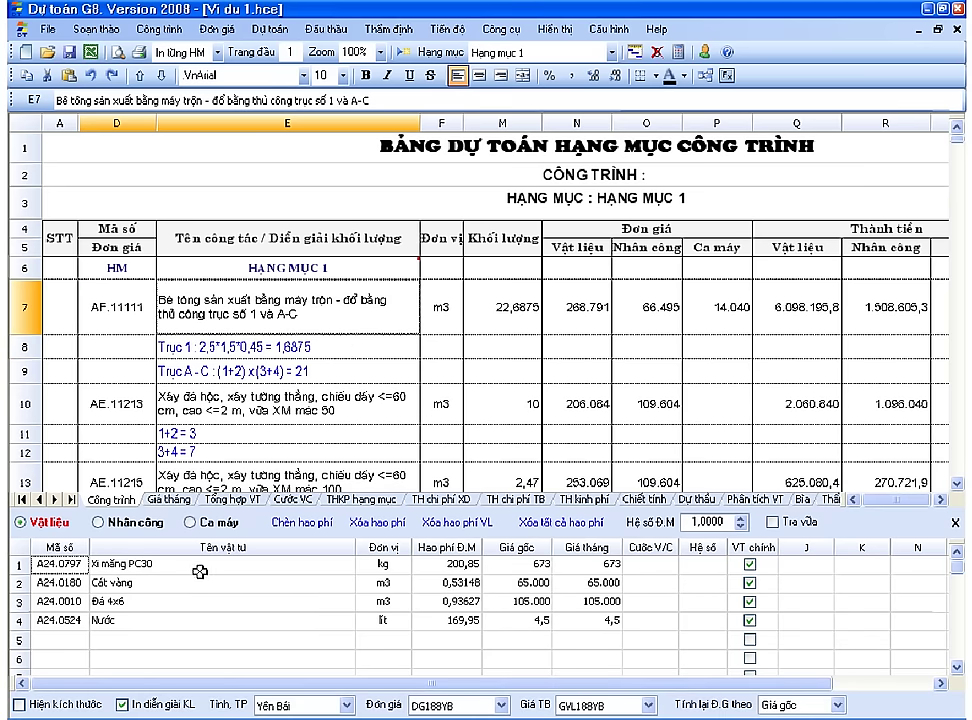
drag(257, 563, 352, 622)
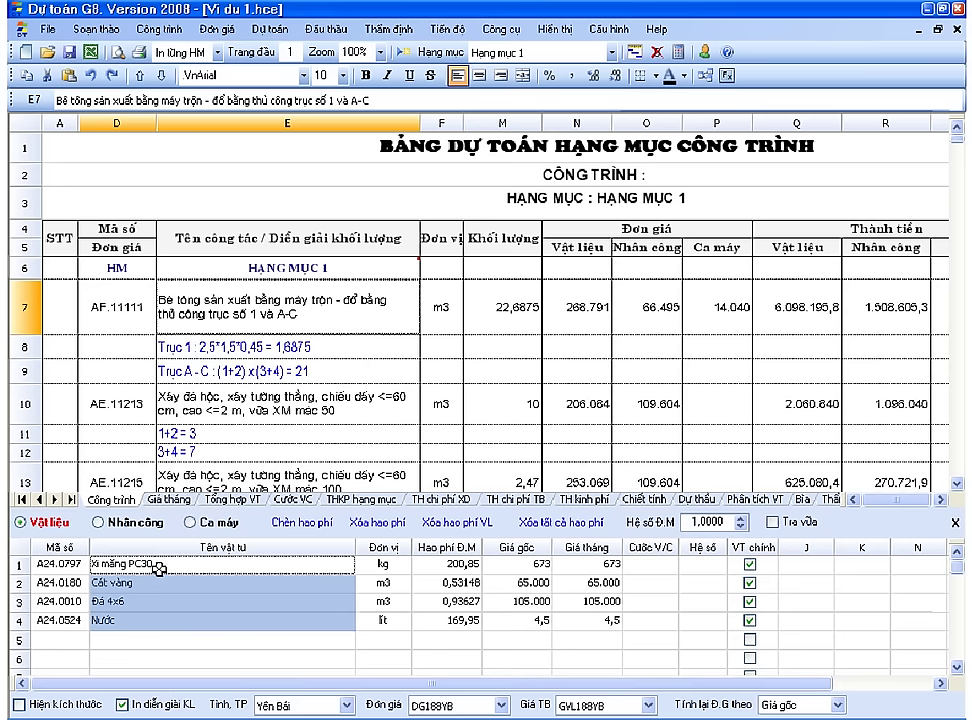
drag(445, 563, 450, 618)
mouse_move(540, 571)
mouse_down()
mouse_move(580, 628)
mouse_move(540, 608)
mouse_move(525, 577)
mouse_up()
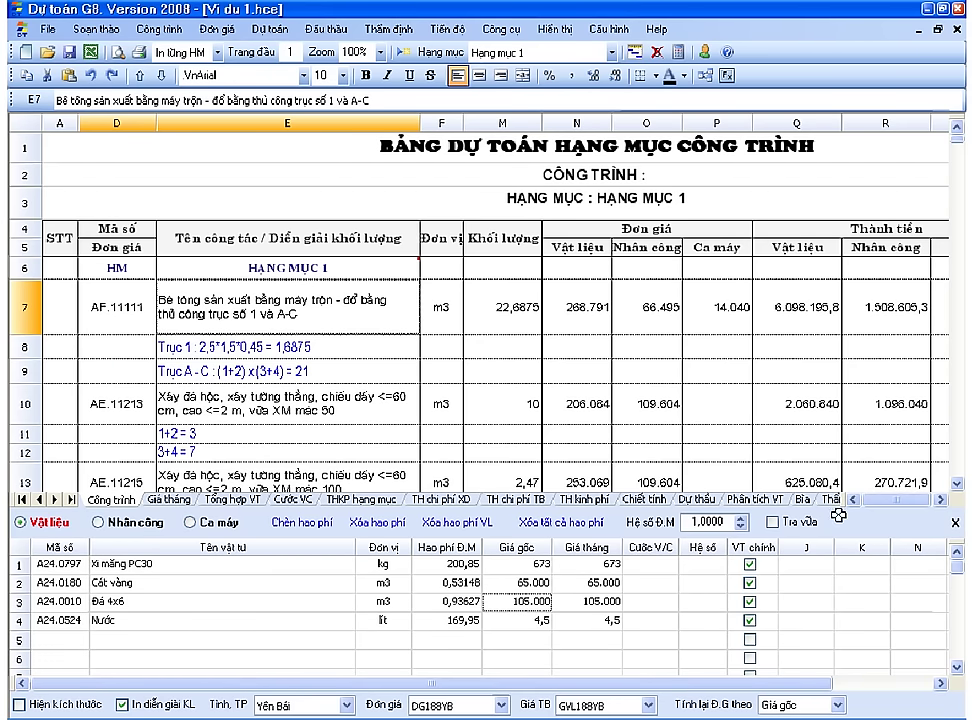
Hide the material breakdown and review the quantity explanation lines under items AF.11111 in row 7 and AE.11213 in row 10.
click(704, 75)
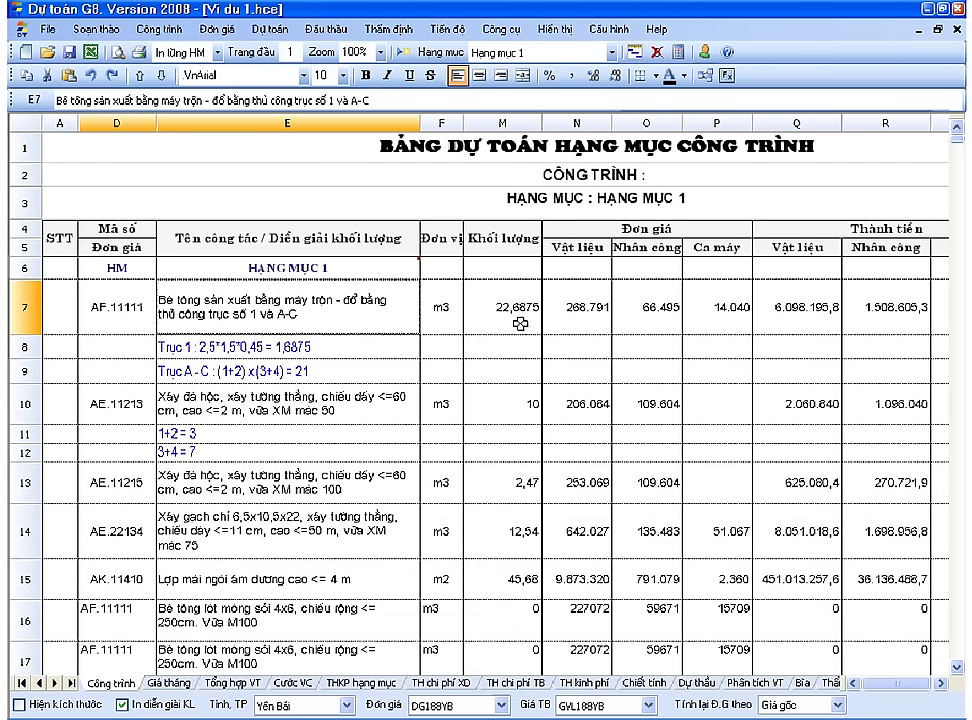
click(338, 405)
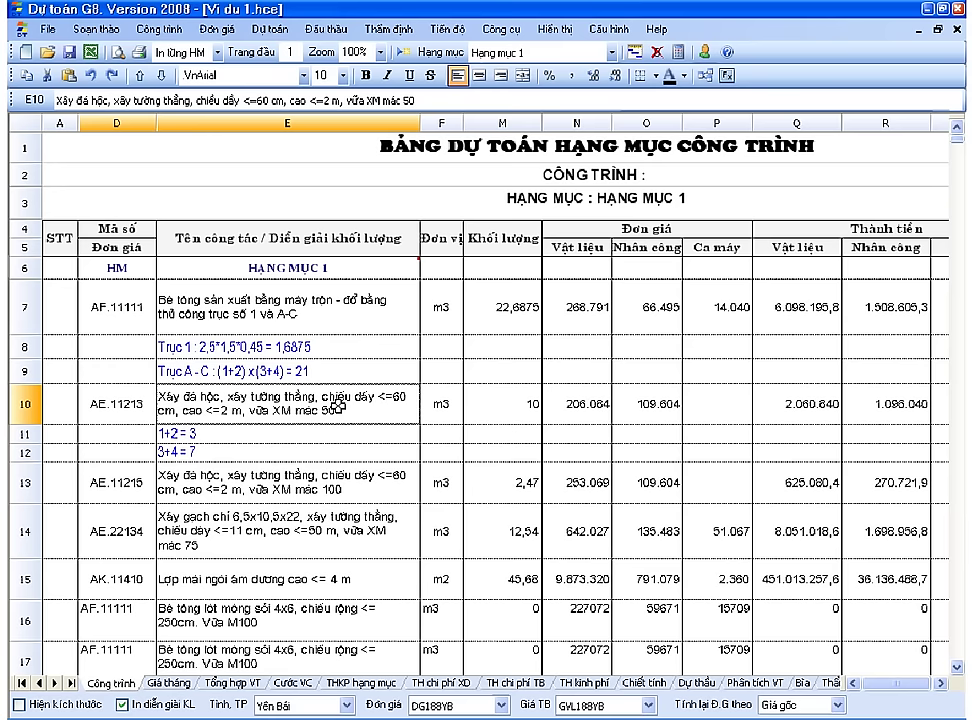
click(372, 348)
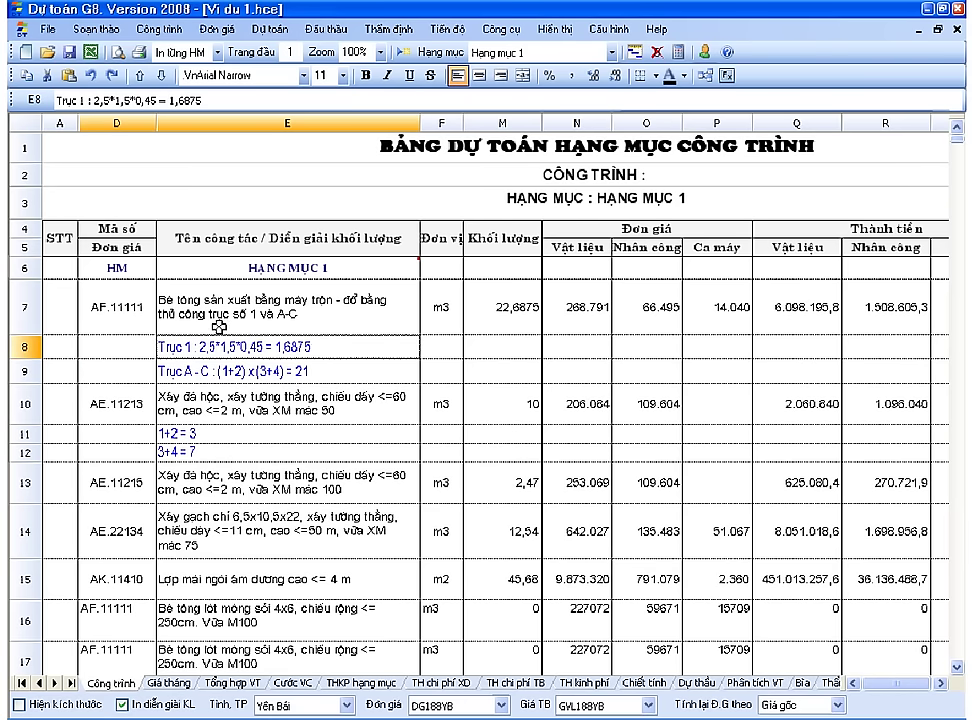
click(218, 326)
click(108, 306)
click(195, 371)
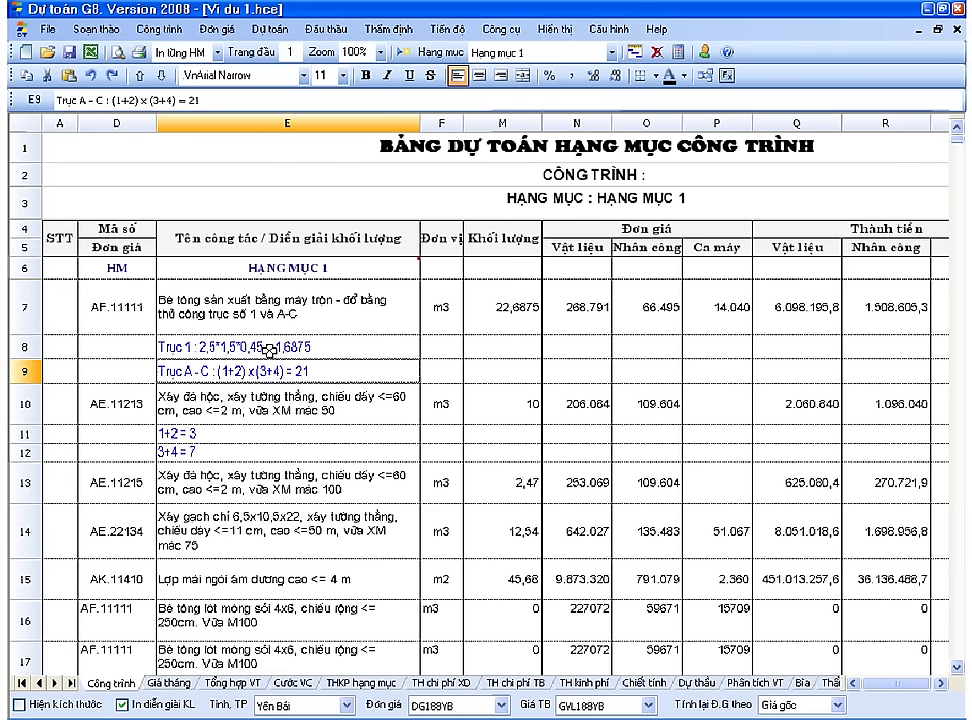
click(270, 350)
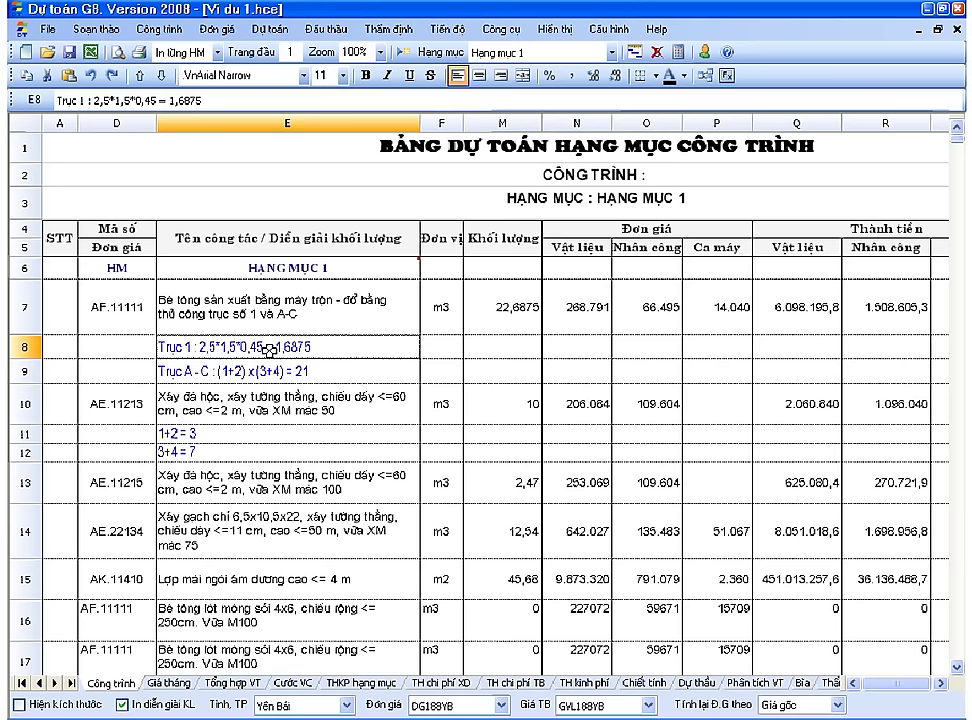
click(258, 457)
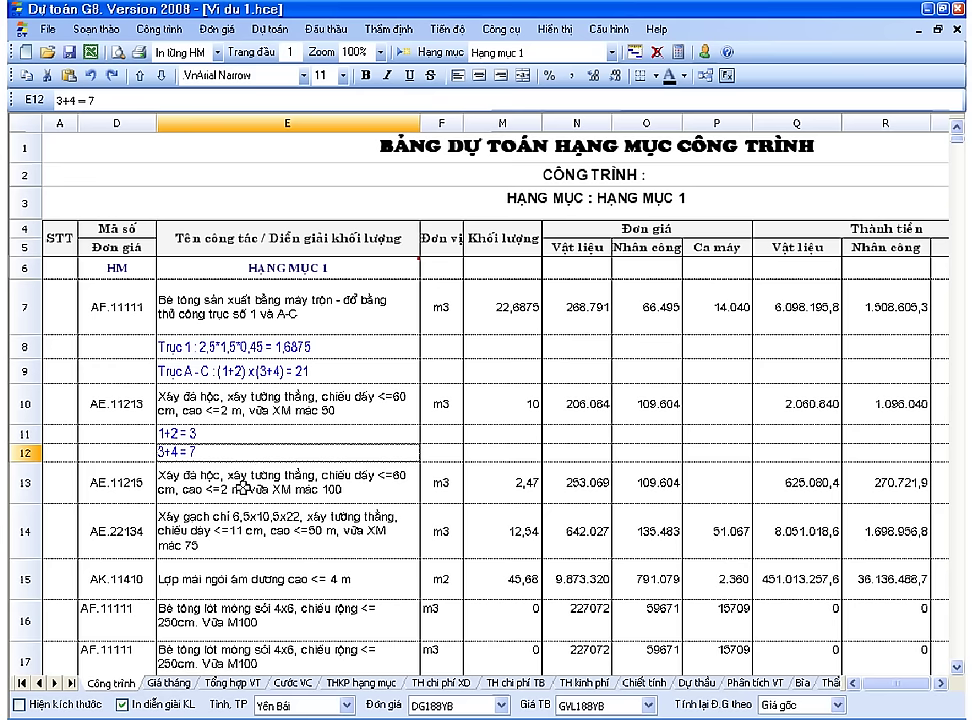
mouse_move(208, 436)
mouse_down()
mouse_move(198, 468)
mouse_move(202, 449)
mouse_up()
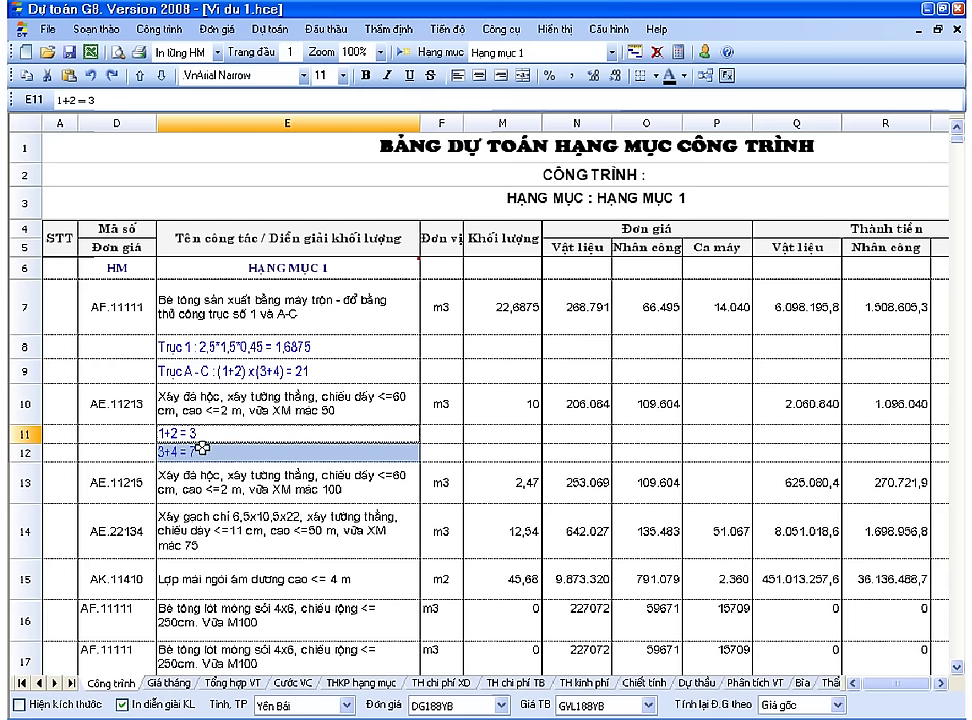
Insert a row above item AE.11215 and enter 5+6 in it as another quantity explanation for item AE.11213.
click(210, 480)
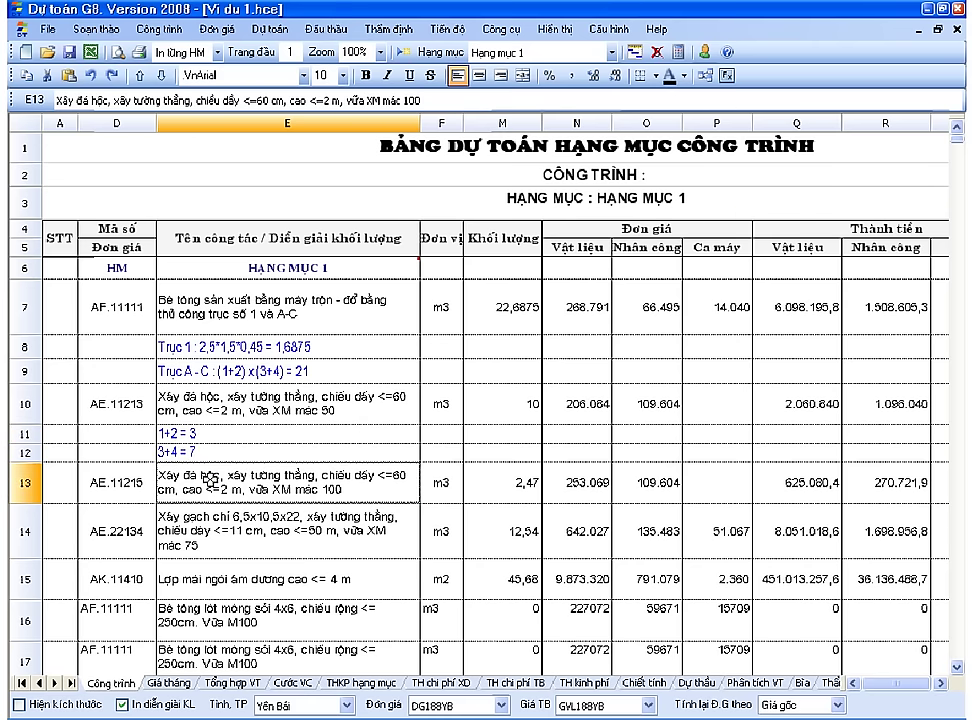
right_click(210, 479)
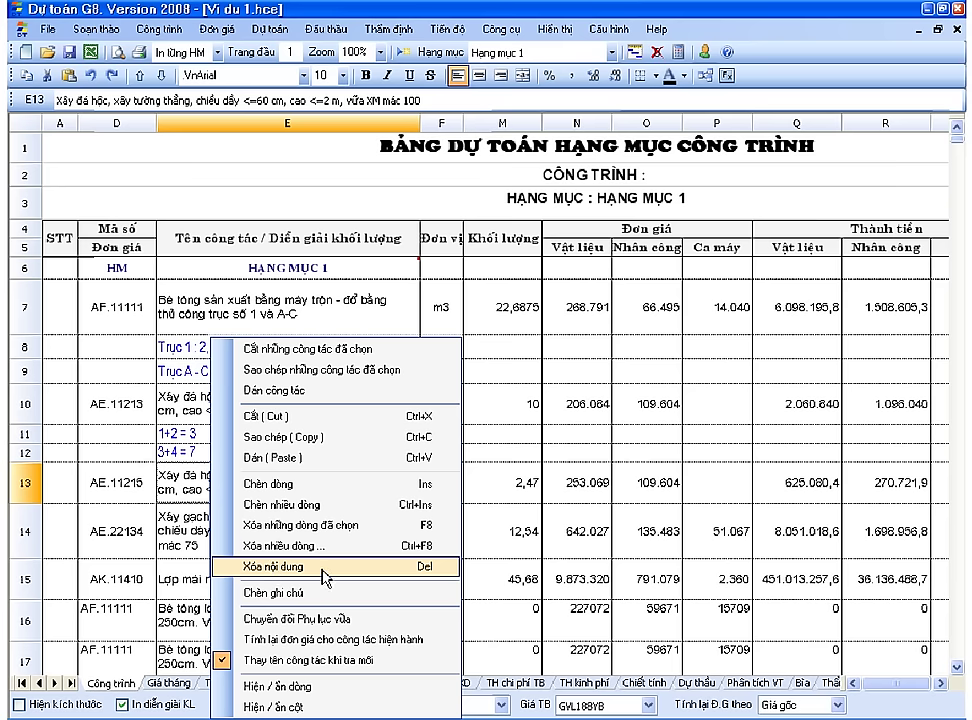
click(325, 494)
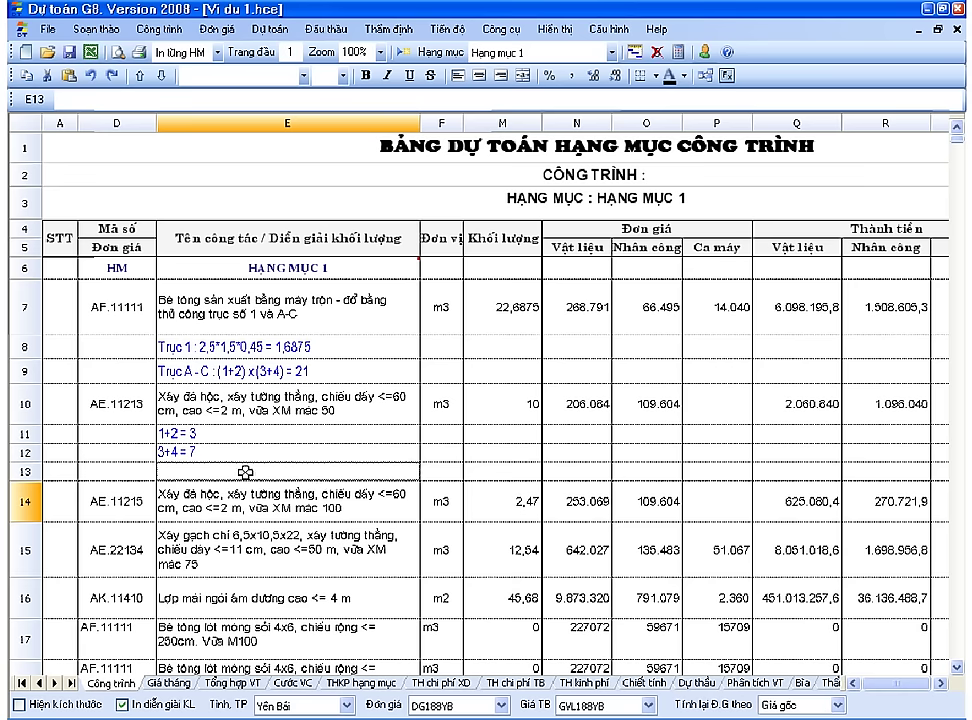
text(5+6)
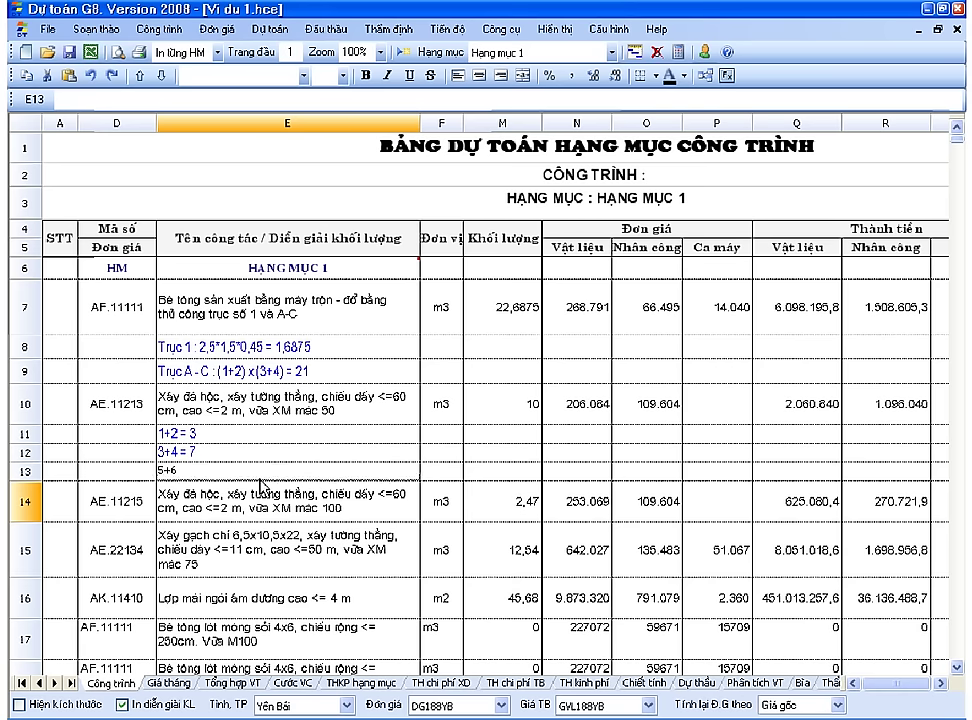
key(Return)
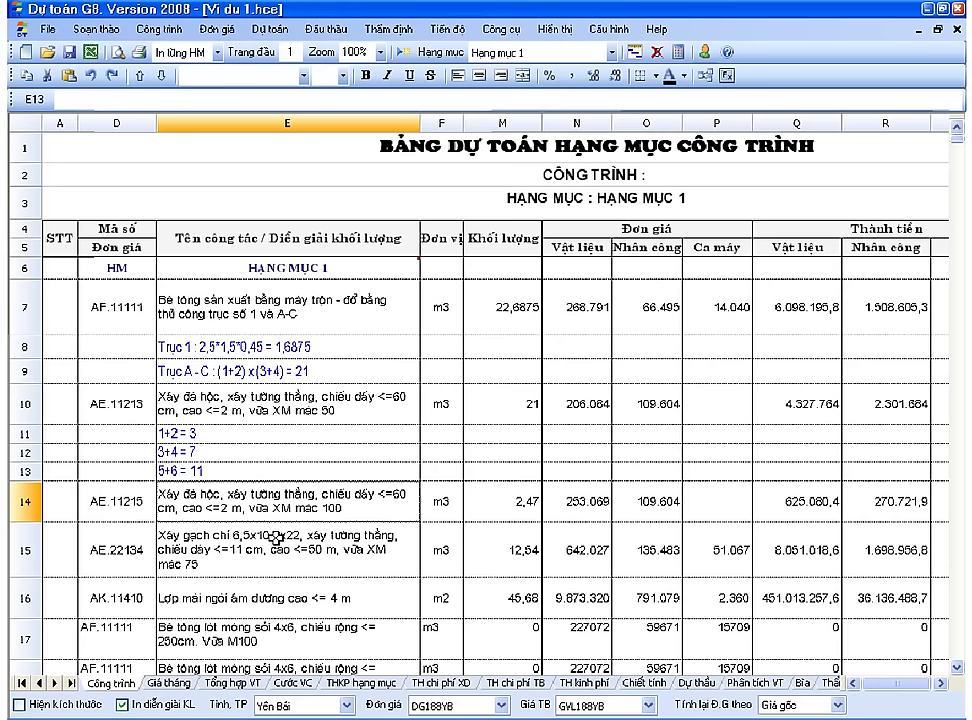
Insert 3 blank rows at once above item AE.22134.
click(280, 550)
right_click(277, 552)
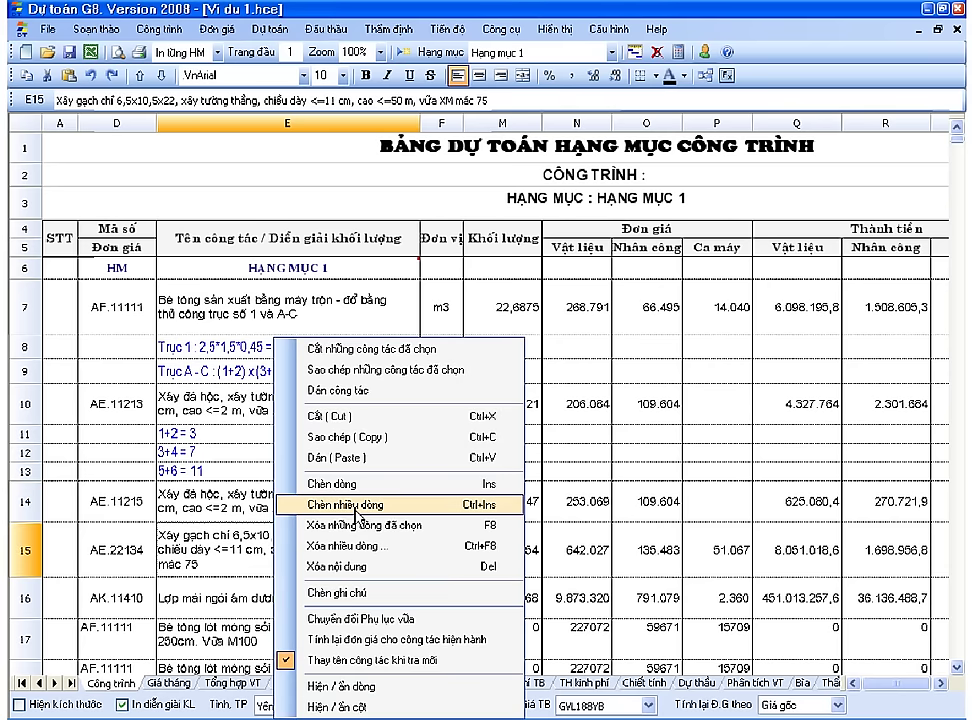
click(353, 506)
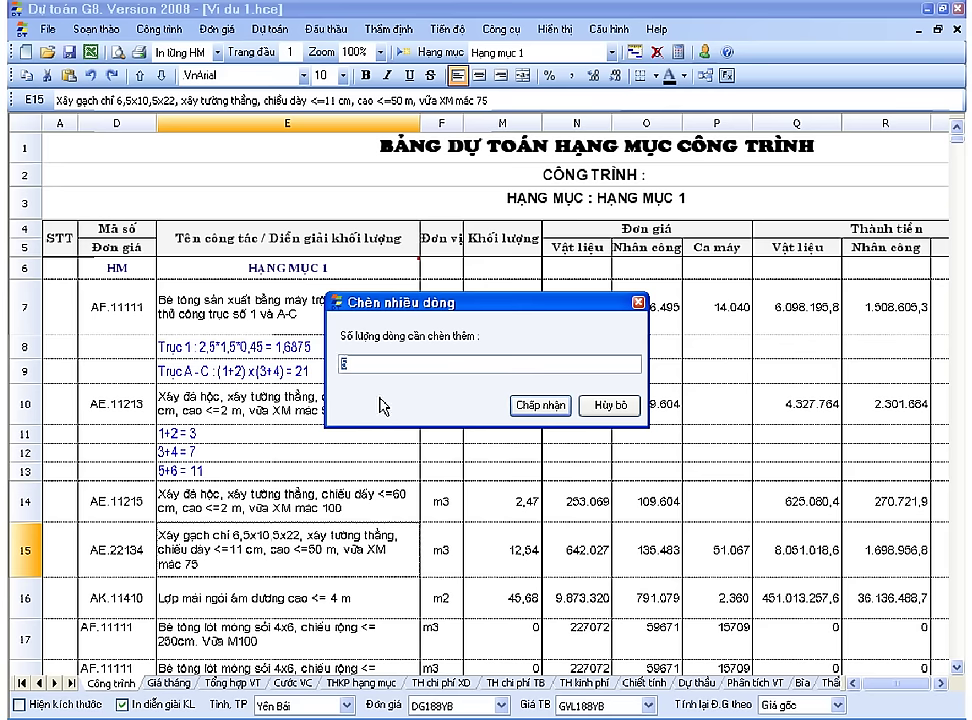
text(3)
click(545, 410)
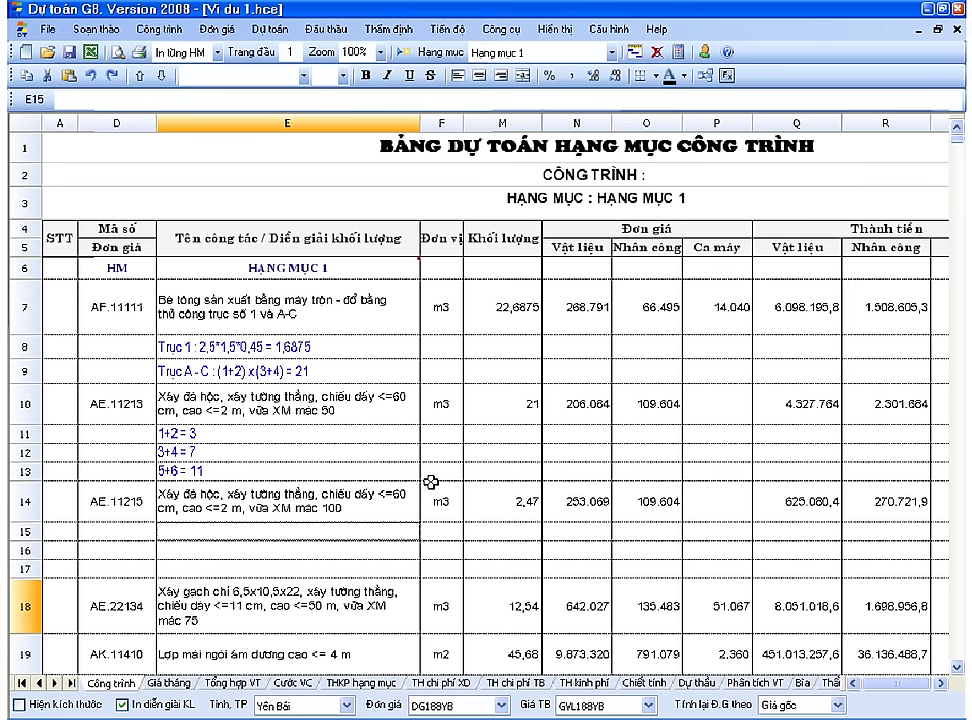
Enter "Diễn giải 1 : 1+2" in row 15 as the quantity explanation for item AE.11215.
click(286, 540)
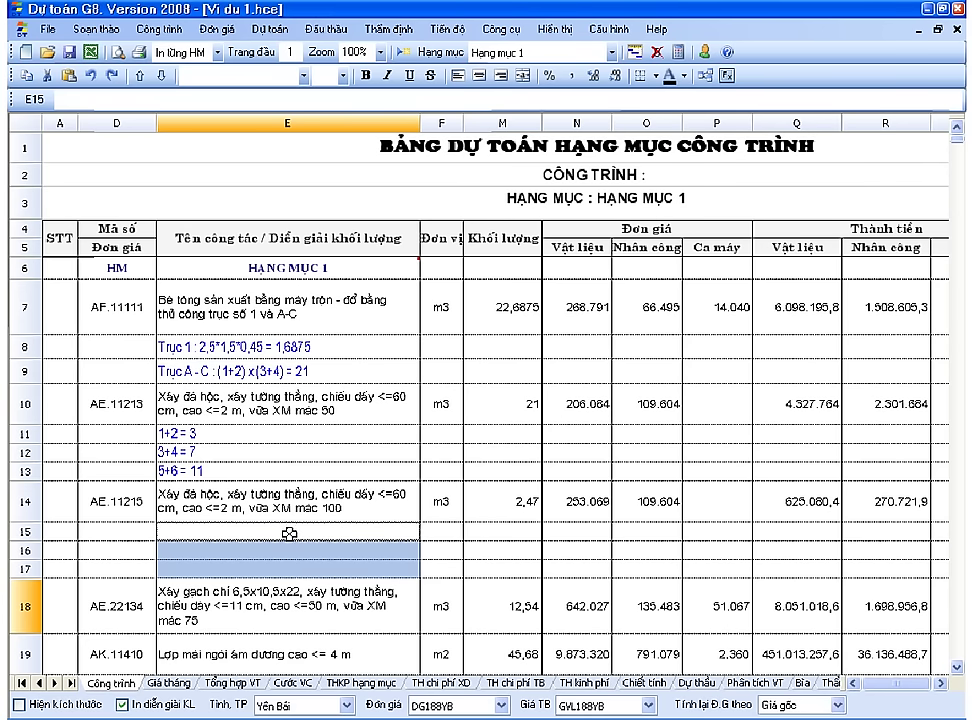
click(290, 540)
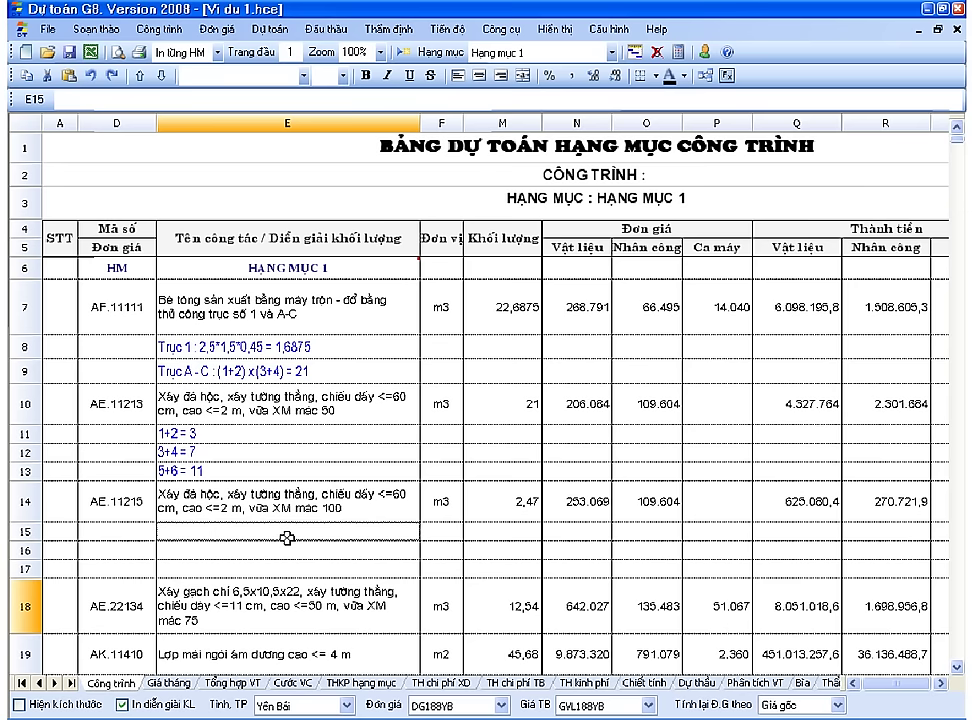
text(Diễn)
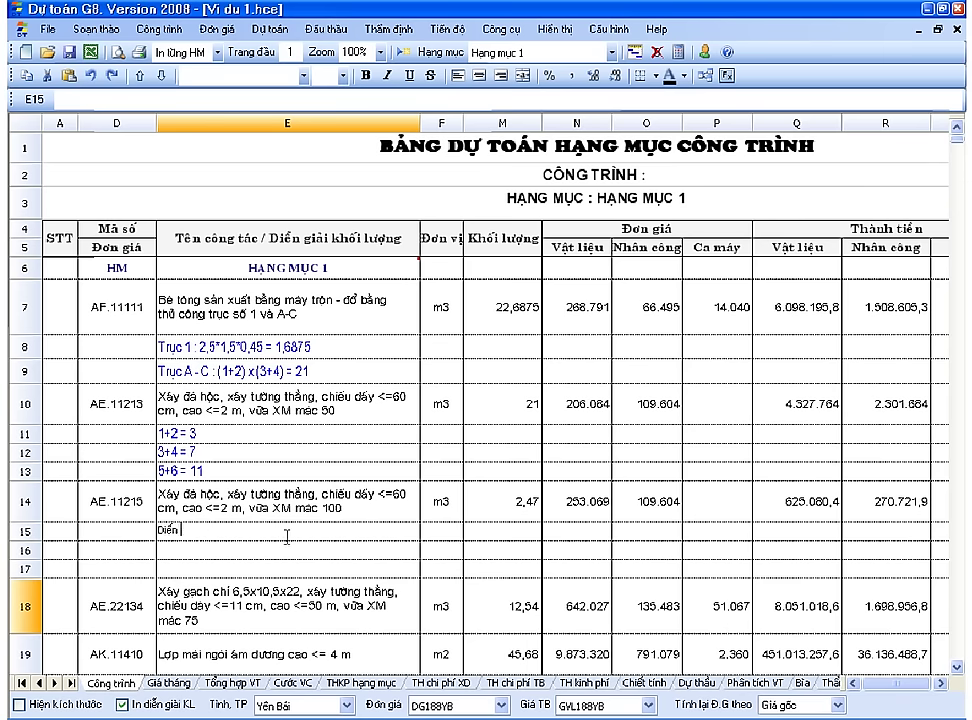
text( gia)
text(iảr 1 :)
key(Return)
text(1+5)
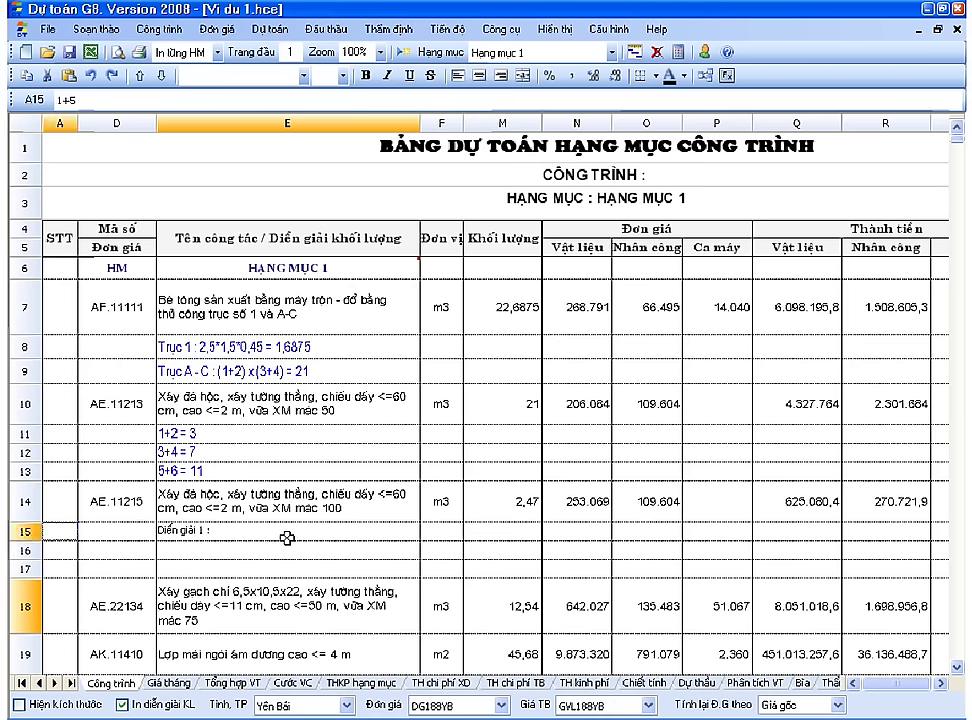
click(287, 536)
double_click(287, 537)
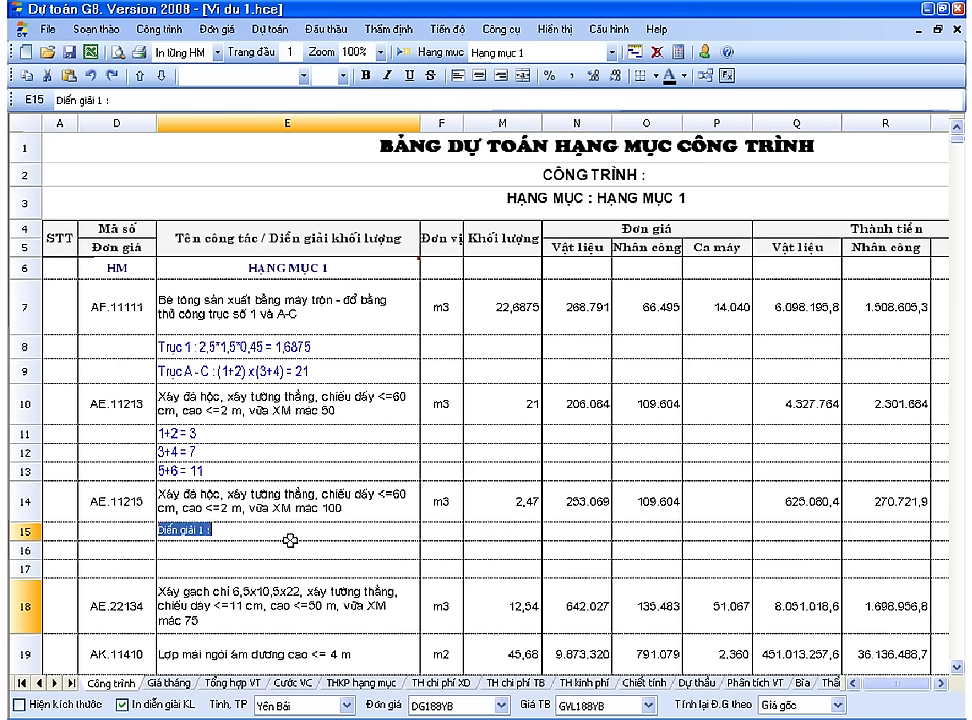
text(1+2)
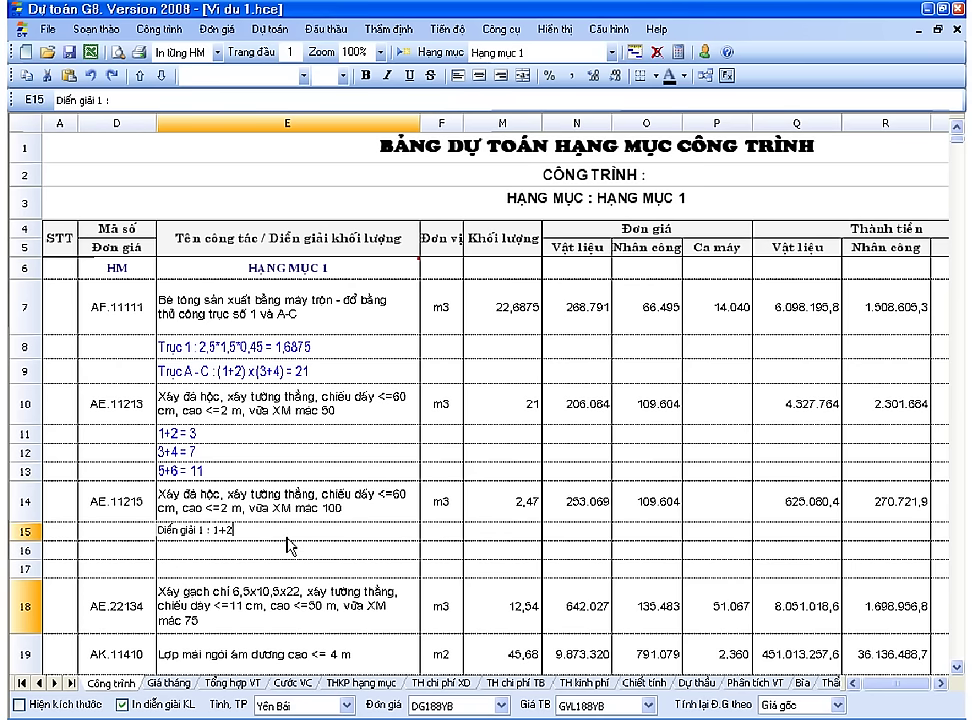
key(Return)
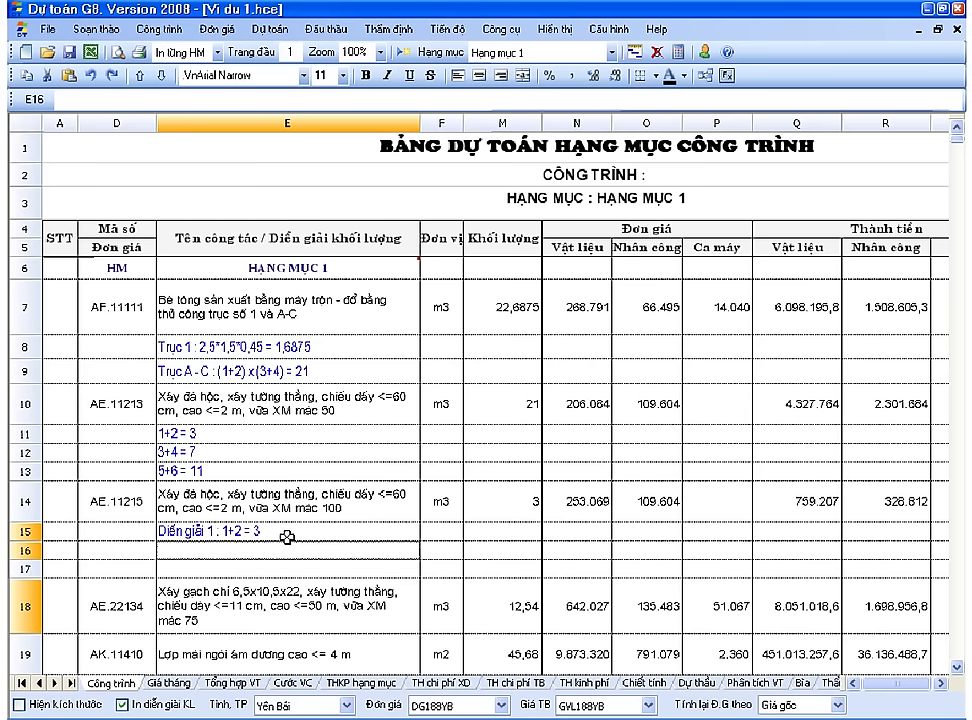
click(287, 537)
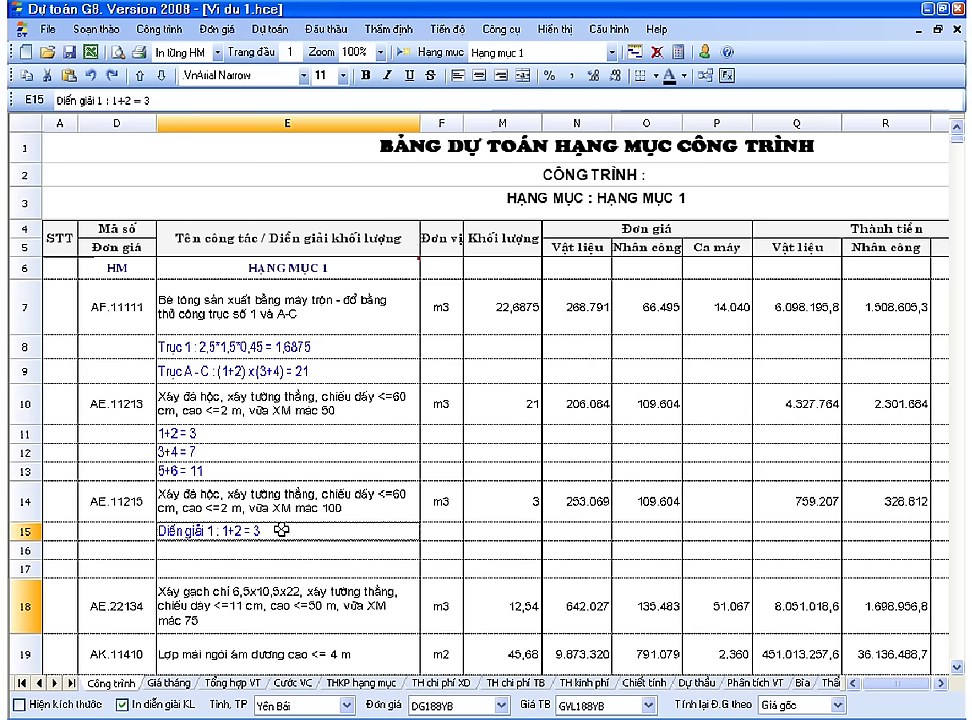
Delete the two blank rows 16 and 17 above item AE.22134.
drag(273, 552, 277, 567)
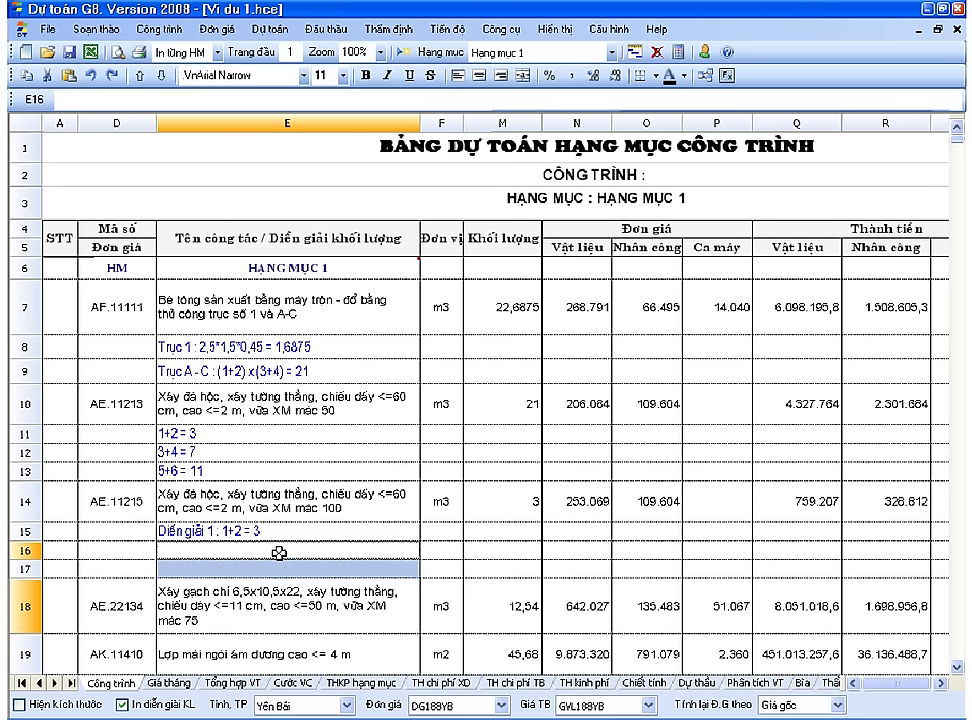
right_click(278, 552)
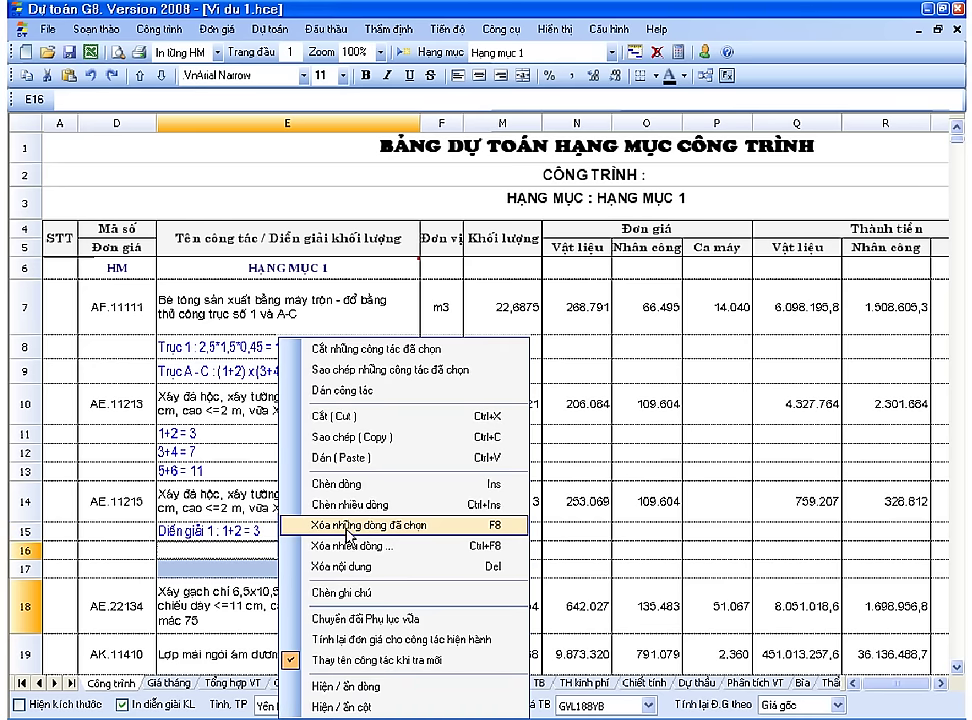
click(497, 535)
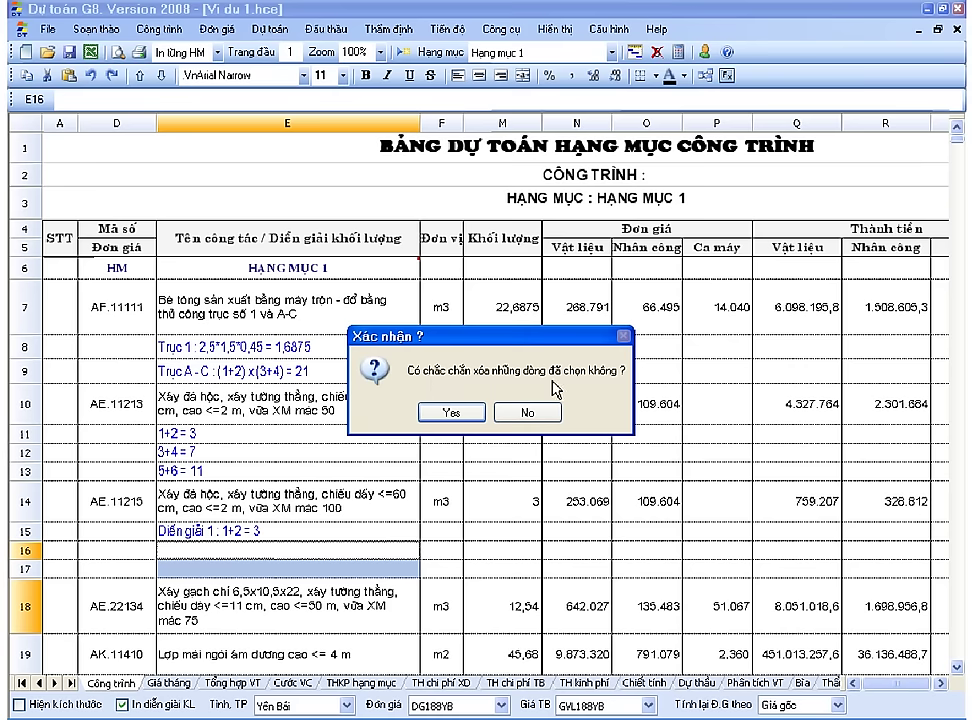
click(460, 417)
click(350, 493)
click(342, 531)
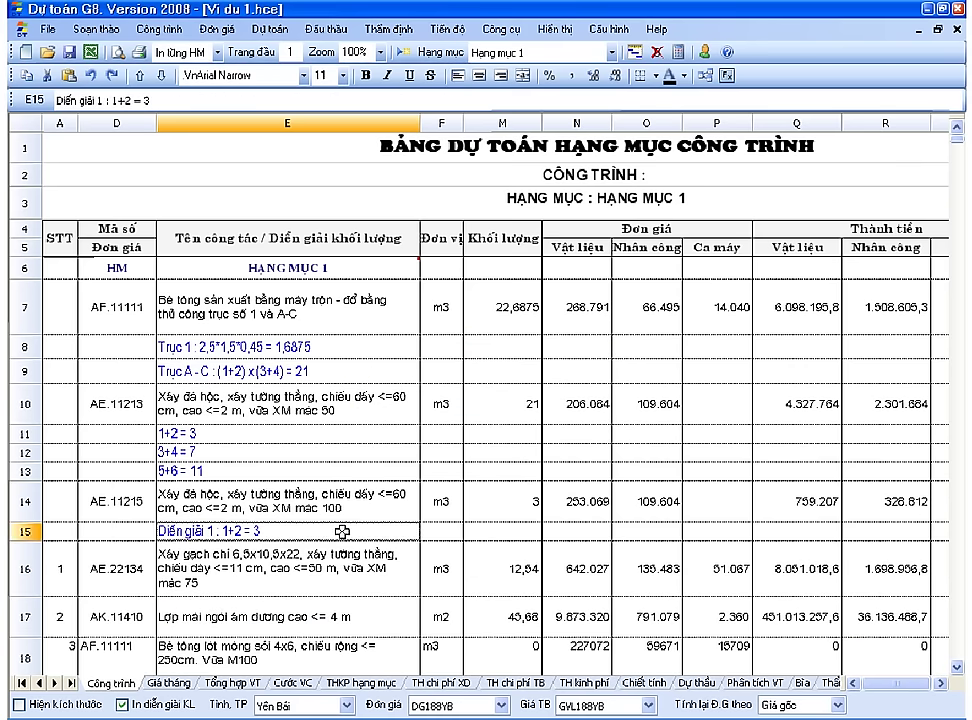
right_click(342, 531)
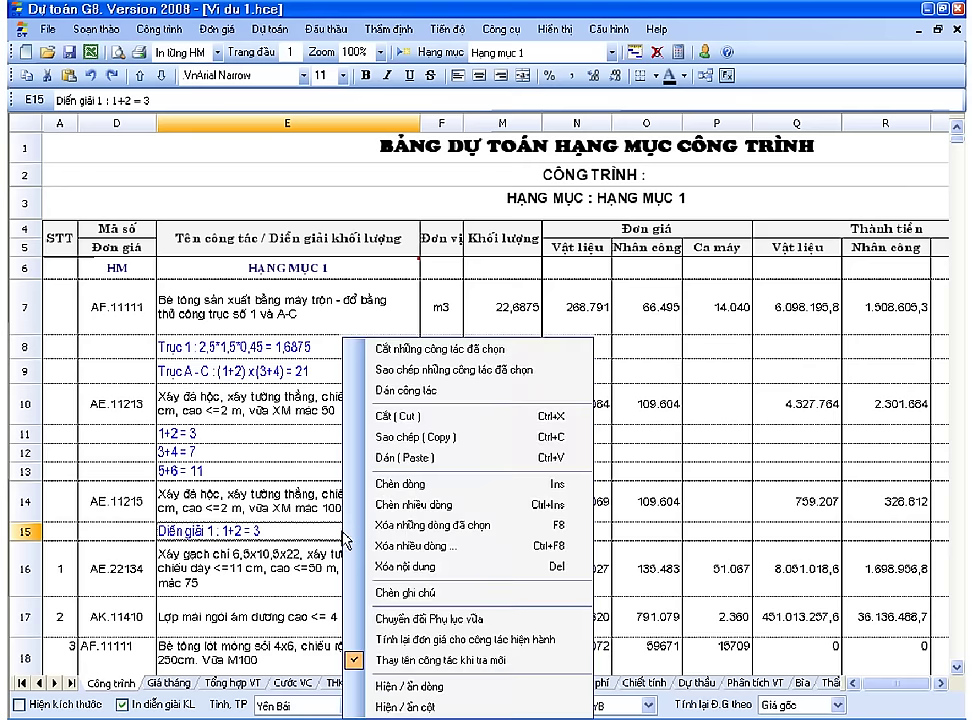
click(290, 512)
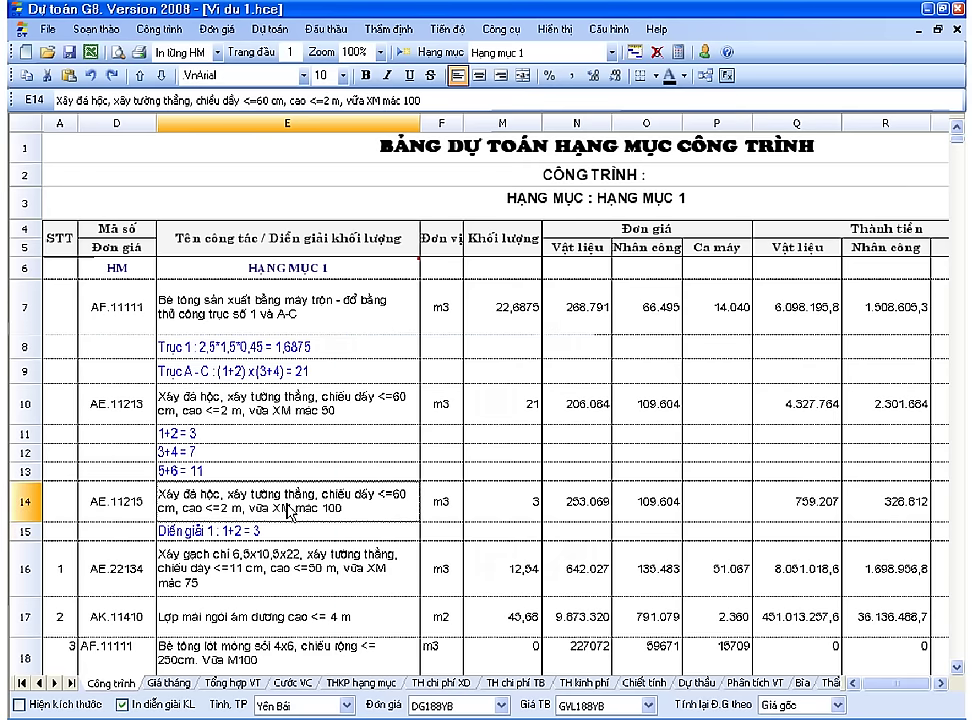
scroll(290, 512, down, 1)
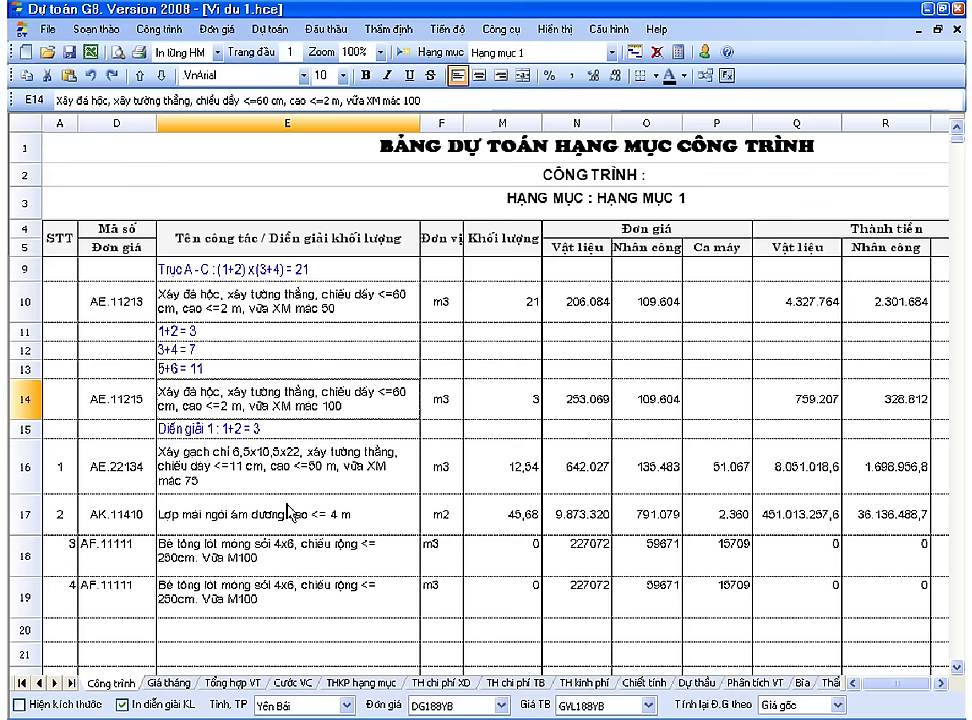
scroll(290, 512, up, 1)
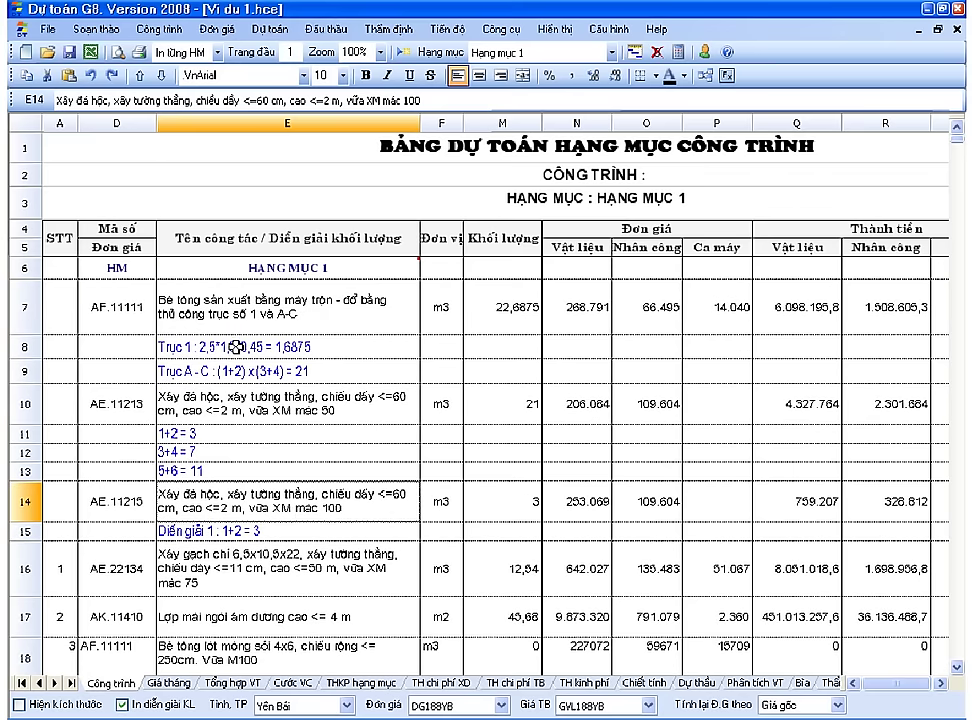
Copy the explanation lines from rows 8 and 9 into rows 20 and 21 under item AF.11111, and check the quantity in row 19.
drag(236, 347, 236, 372)
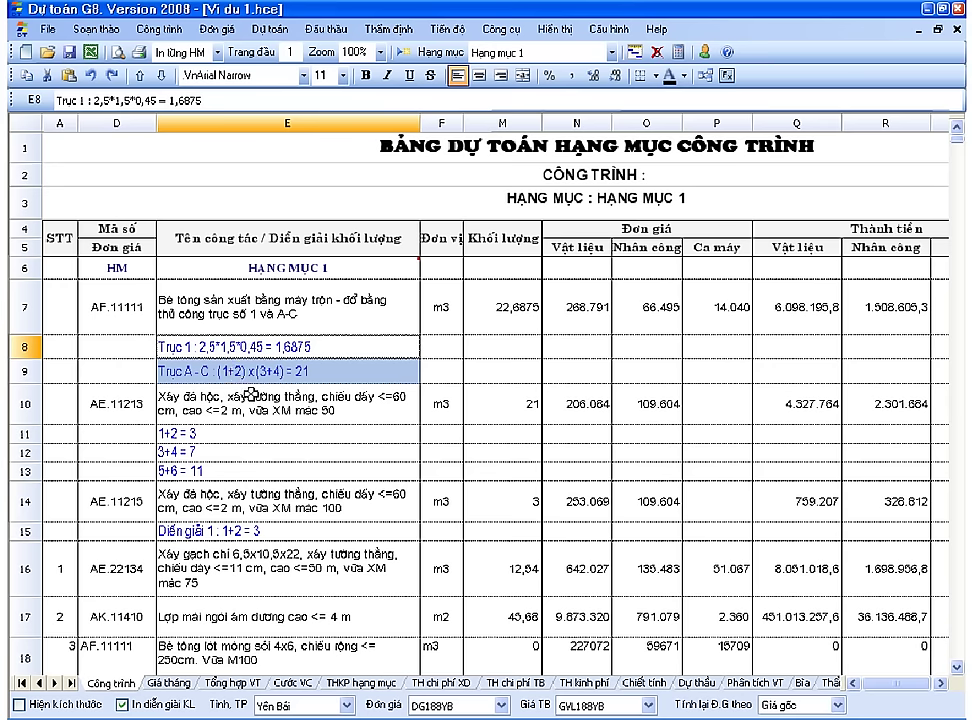
right_click(246, 342)
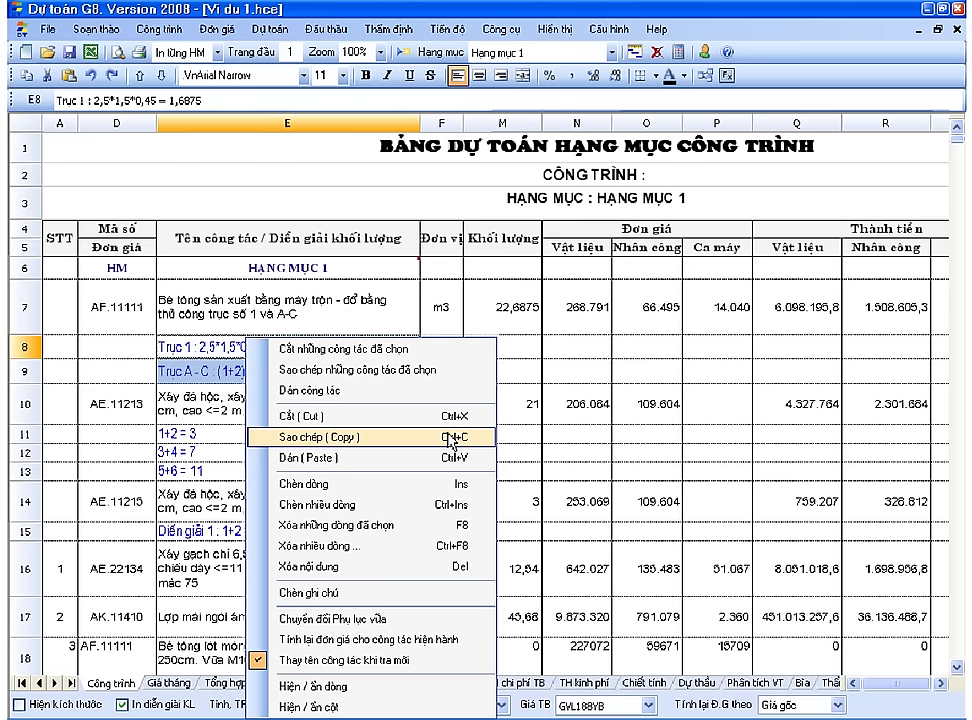
click(430, 459)
click(340, 434)
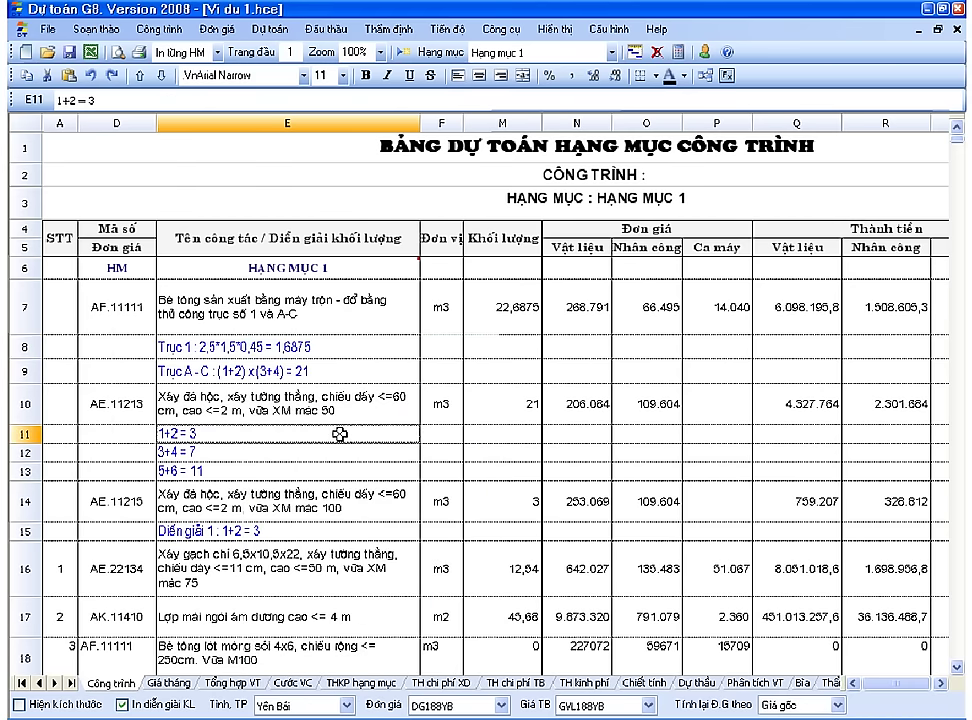
scroll(340, 434, down, 2)
click(292, 548)
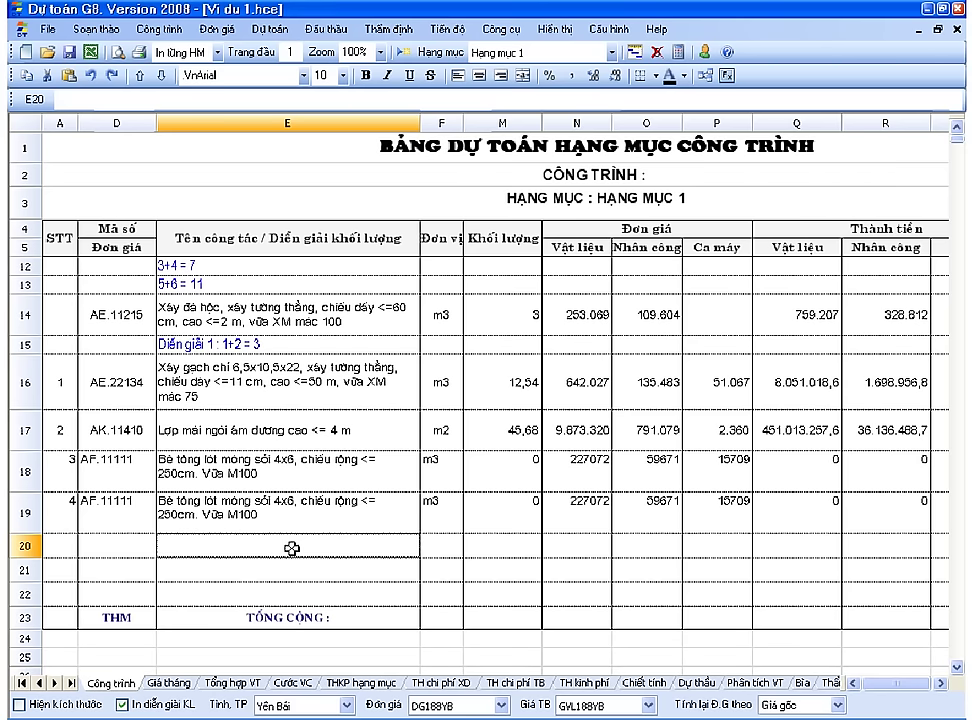
right_click(292, 548)
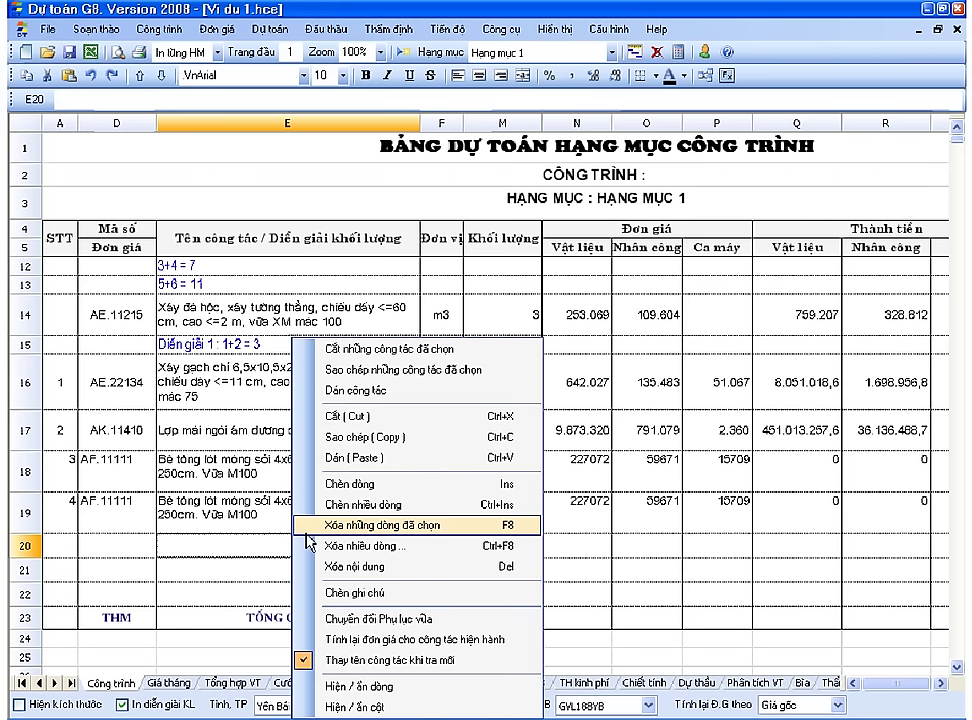
click(510, 461)
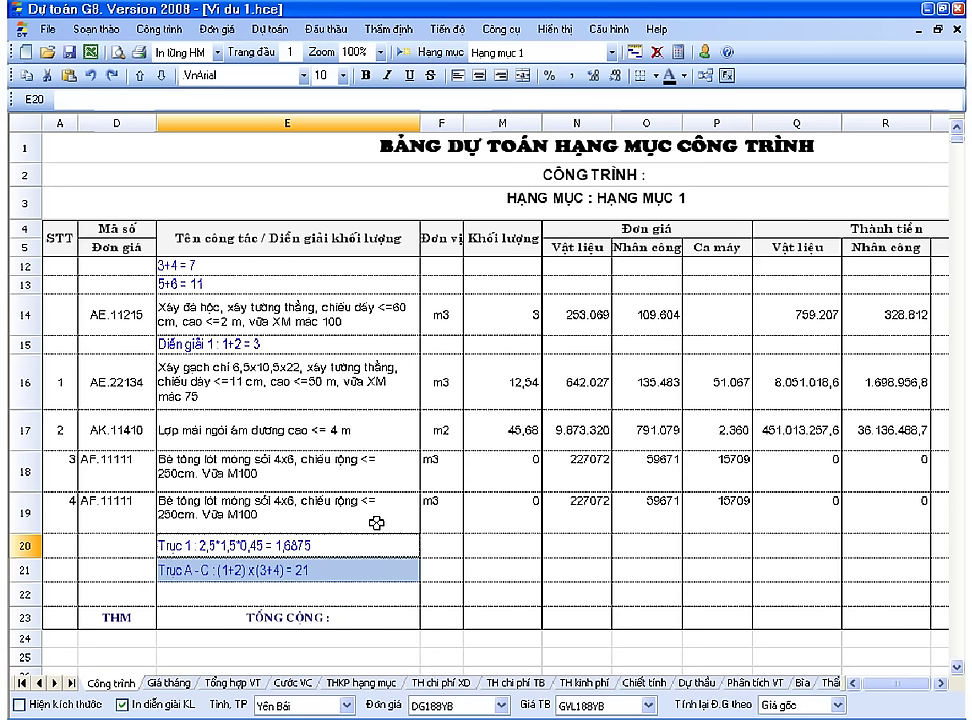
click(375, 525)
click(350, 555)
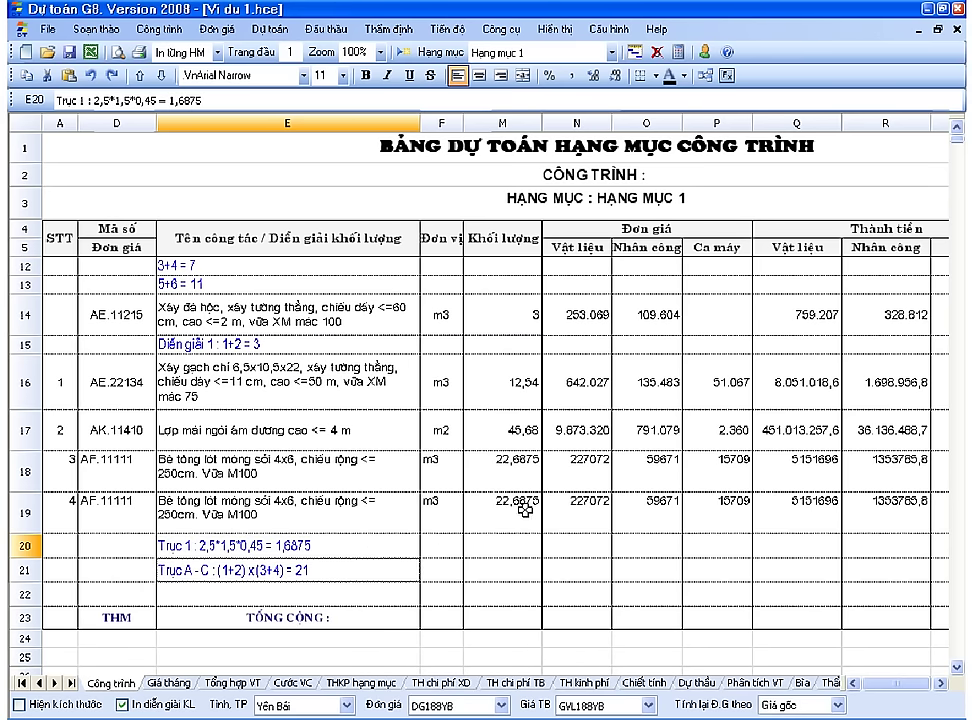
click(463, 515)
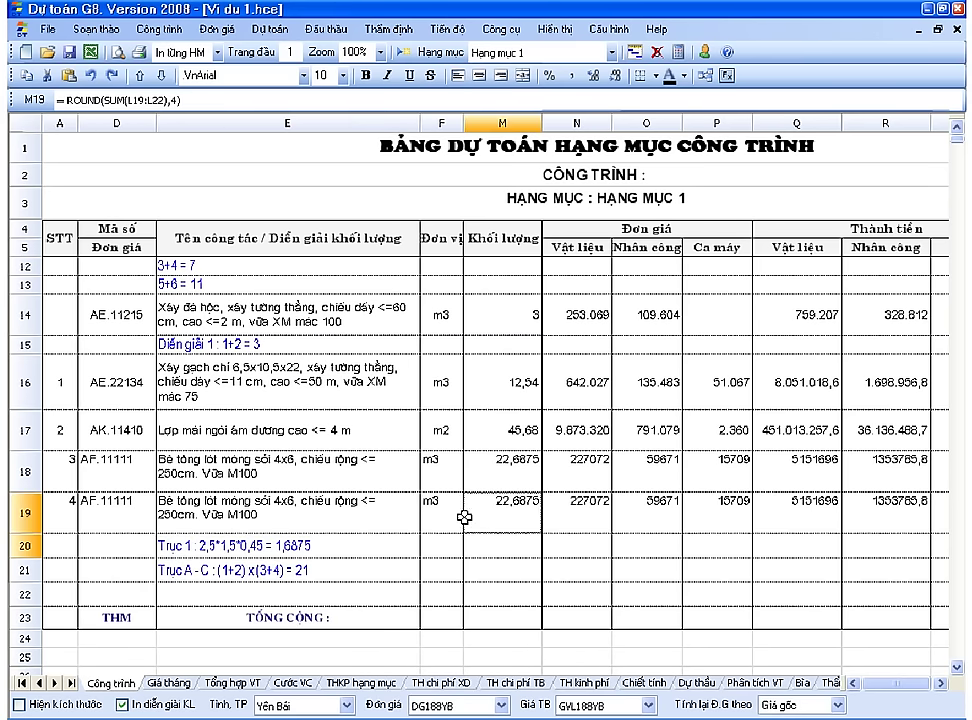
click(342, 571)
click(300, 545)
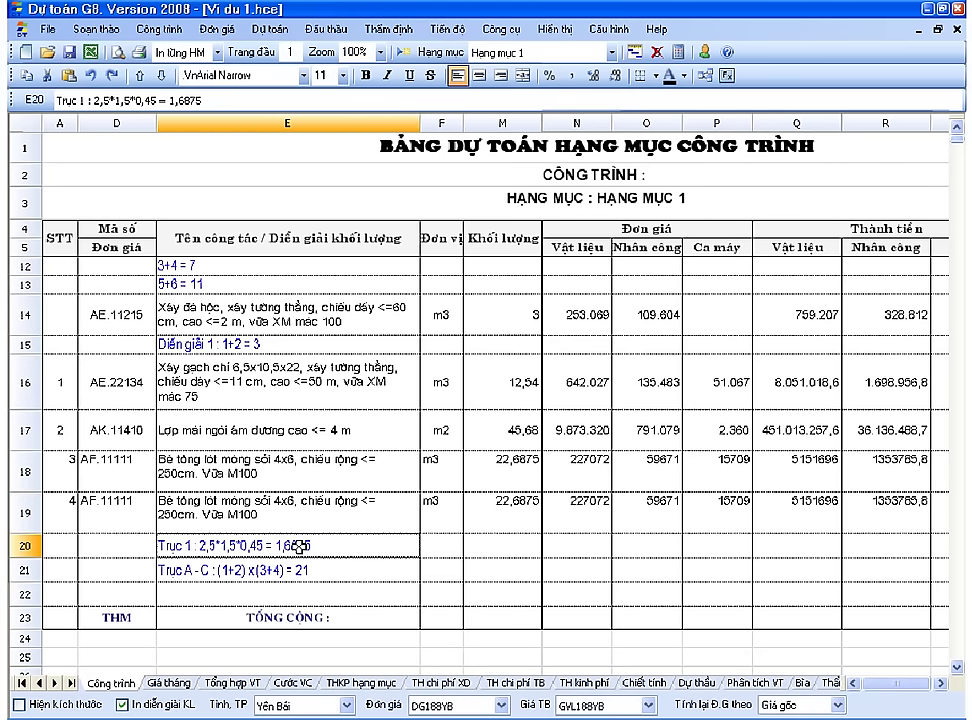
Copy the work items from AF.11111 in row 7 through AE.11213 in row 10 as complete work items.
scroll(300, 545, up, 2)
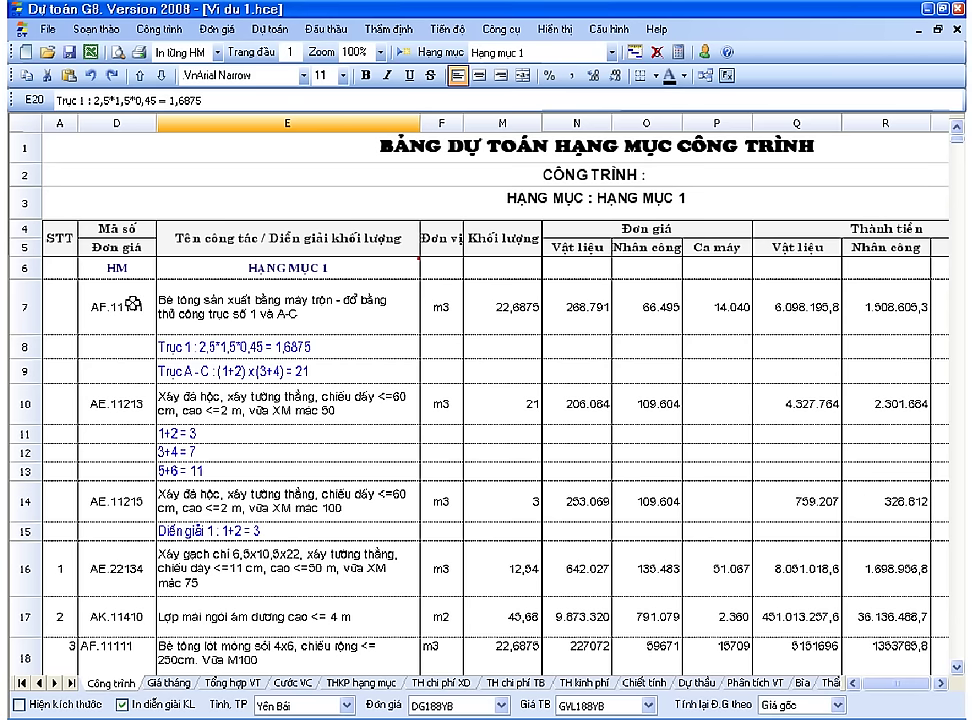
drag(133, 304, 127, 402)
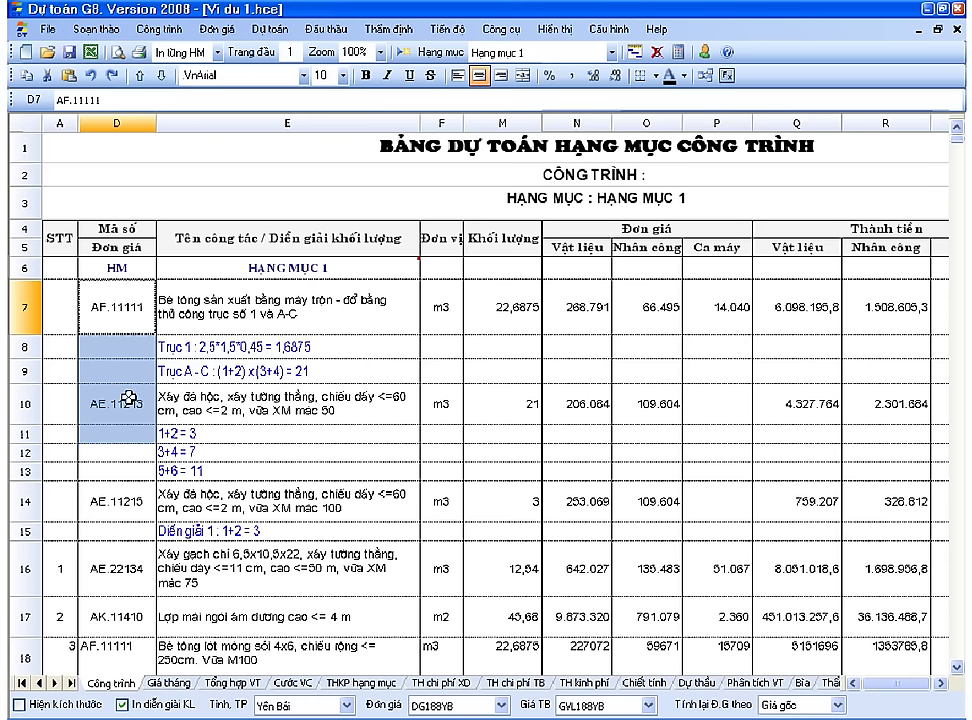
shift+click(129, 470)
click(120, 404)
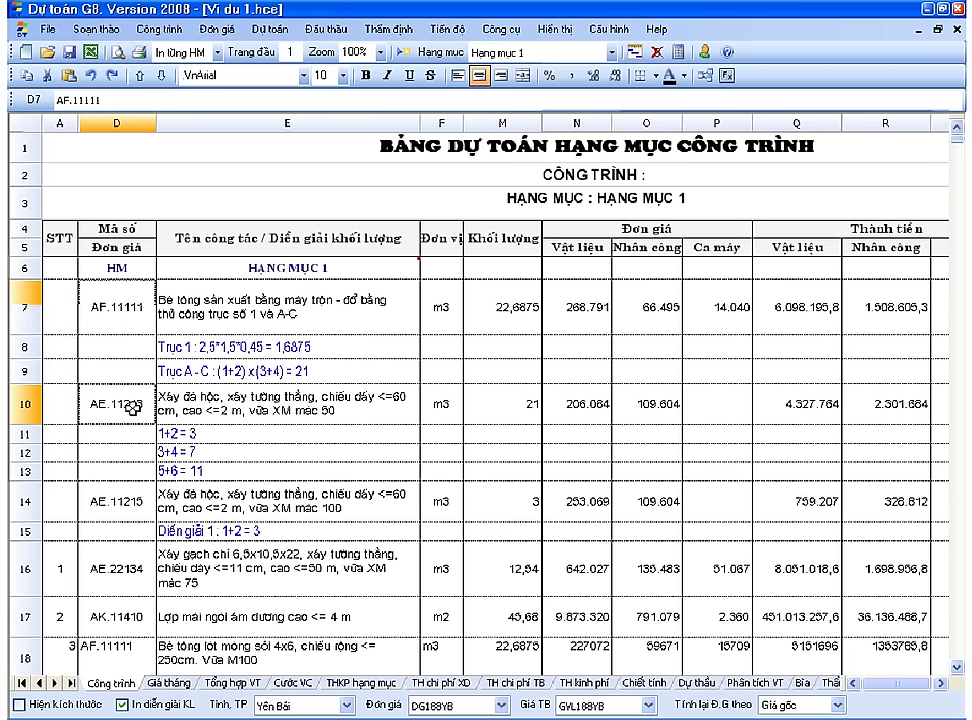
click(118, 310)
shift+click(130, 404)
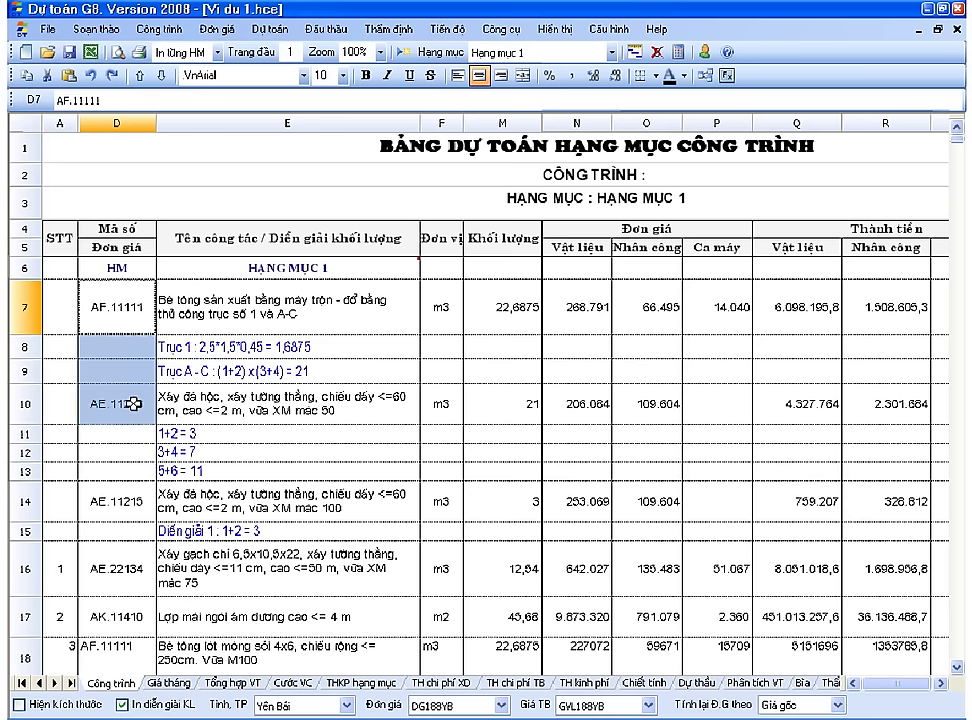
click(135, 395)
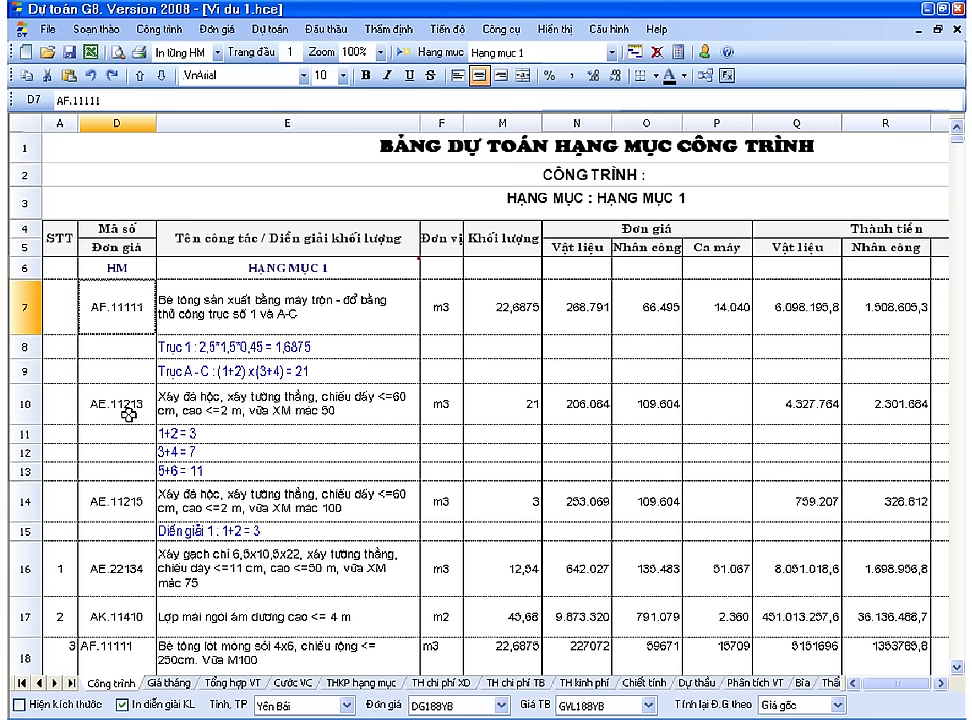
shift+click(132, 474)
click(128, 296)
drag(128, 327, 131, 404)
right_click(131, 404)
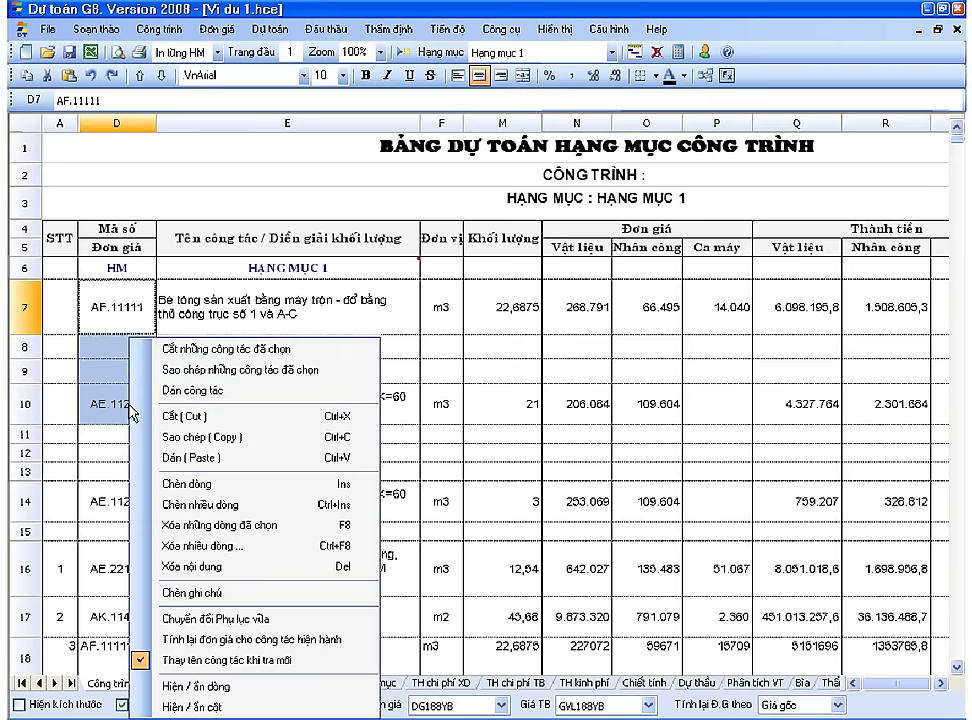
click(302, 370)
click(256, 455)
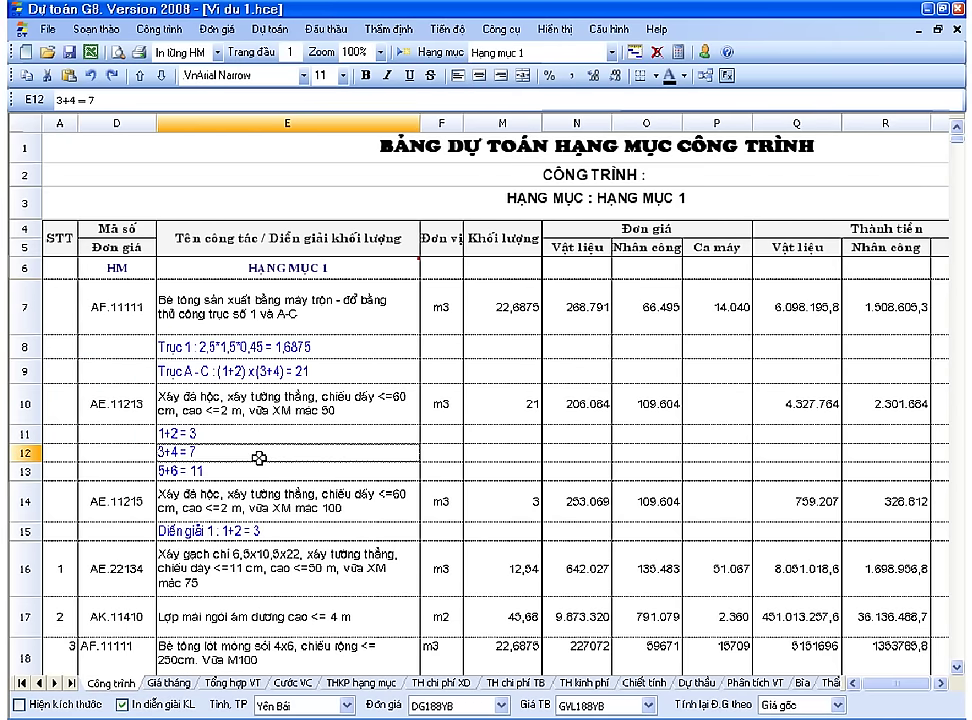
Paste the copied work items at row 19, above the AF.11111 item that has explanation lines.
scroll(258, 458, down, 1)
scroll(258, 458, down, 2)
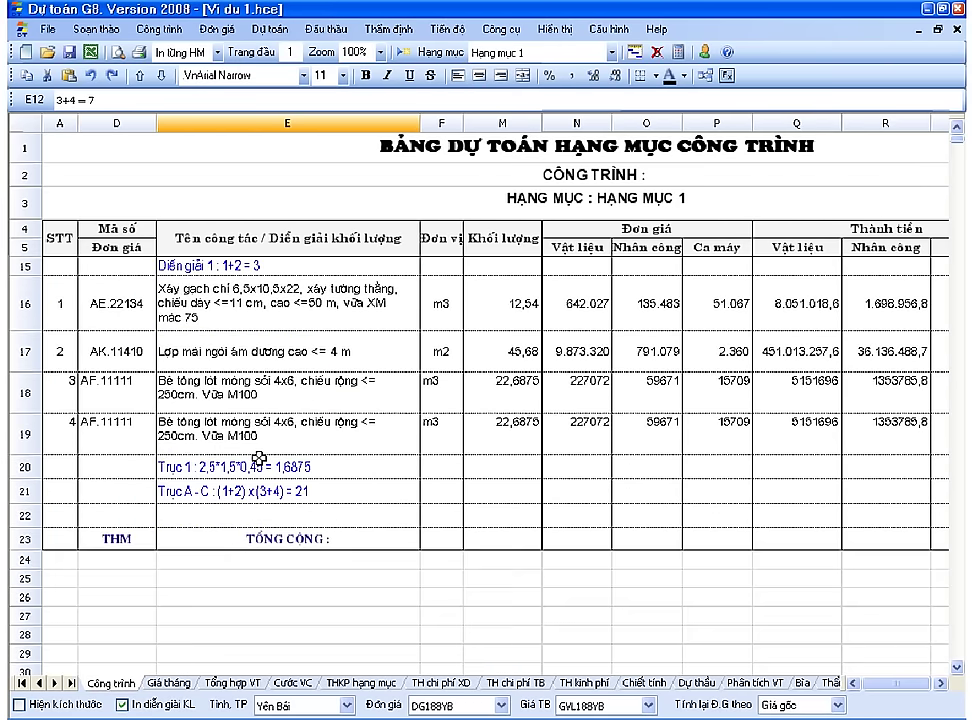
click(90, 390)
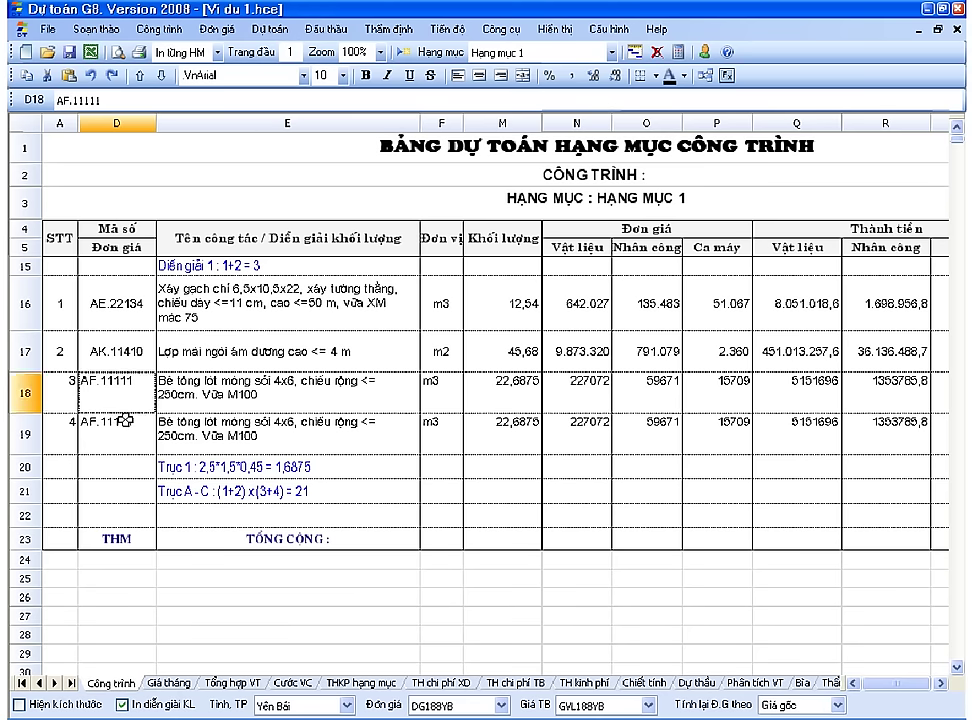
click(122, 422)
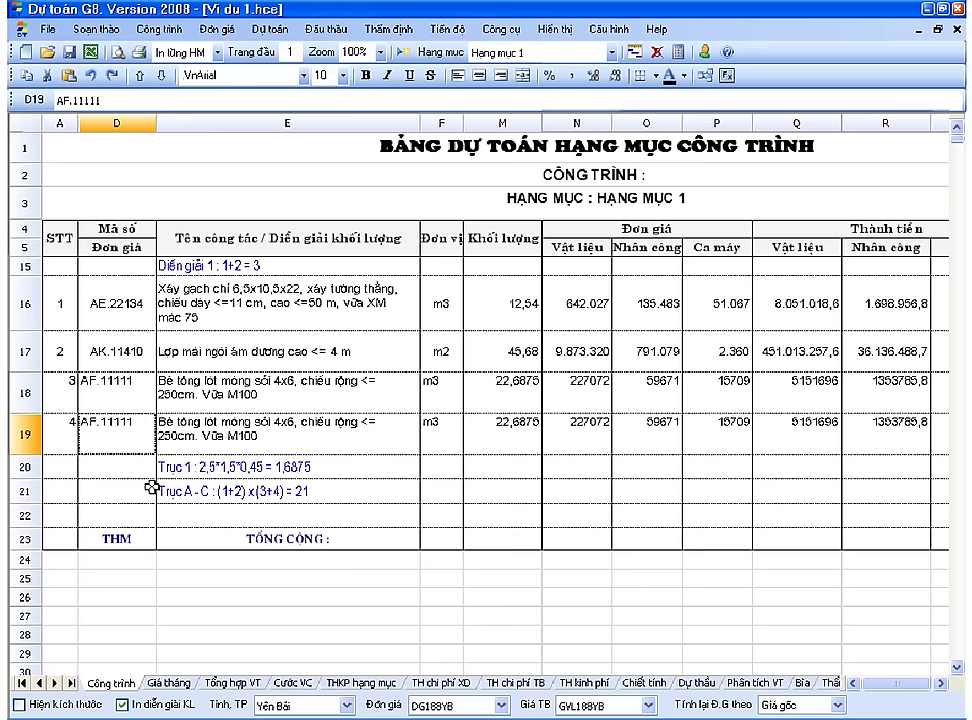
right_click(124, 425)
click(200, 393)
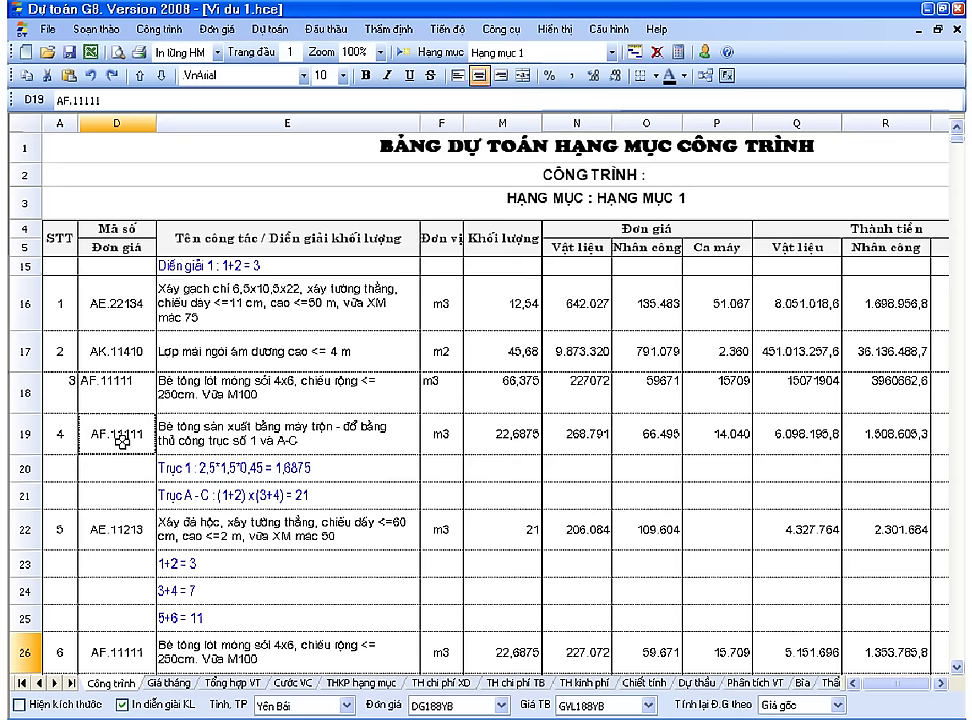
Examine the pasted work items AF.11111 and AE.11213 and their explanation lines in rows 19 through 25.
drag(122, 432, 125, 618)
click(207, 565)
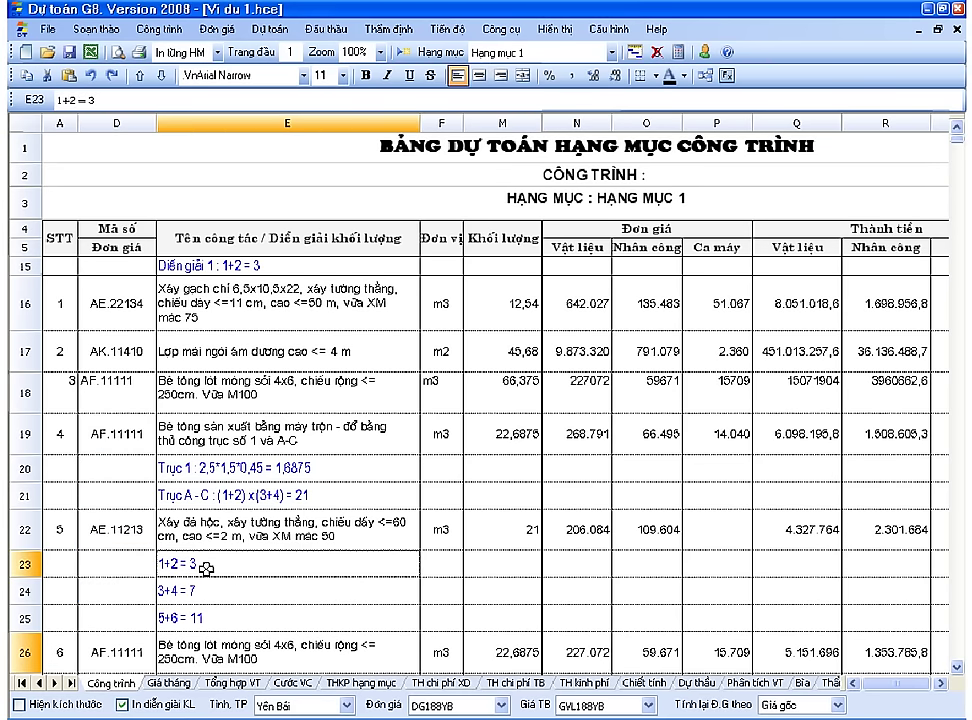
scroll(207, 567, up, 3)
scroll(207, 567, down, 1)
scroll(205, 568, down, 3)
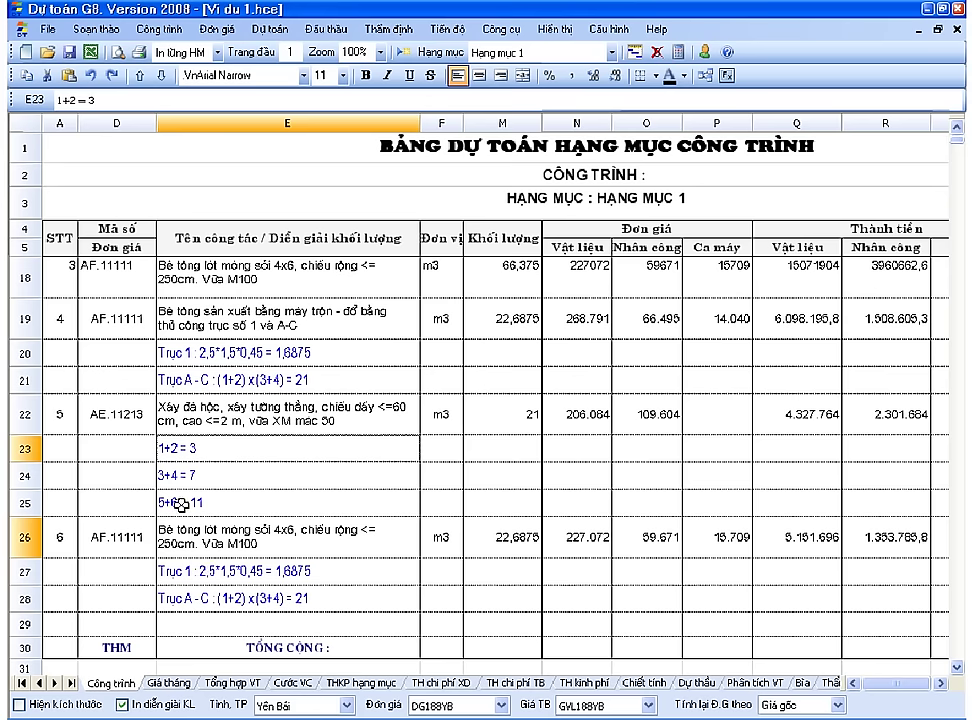
click(128, 319)
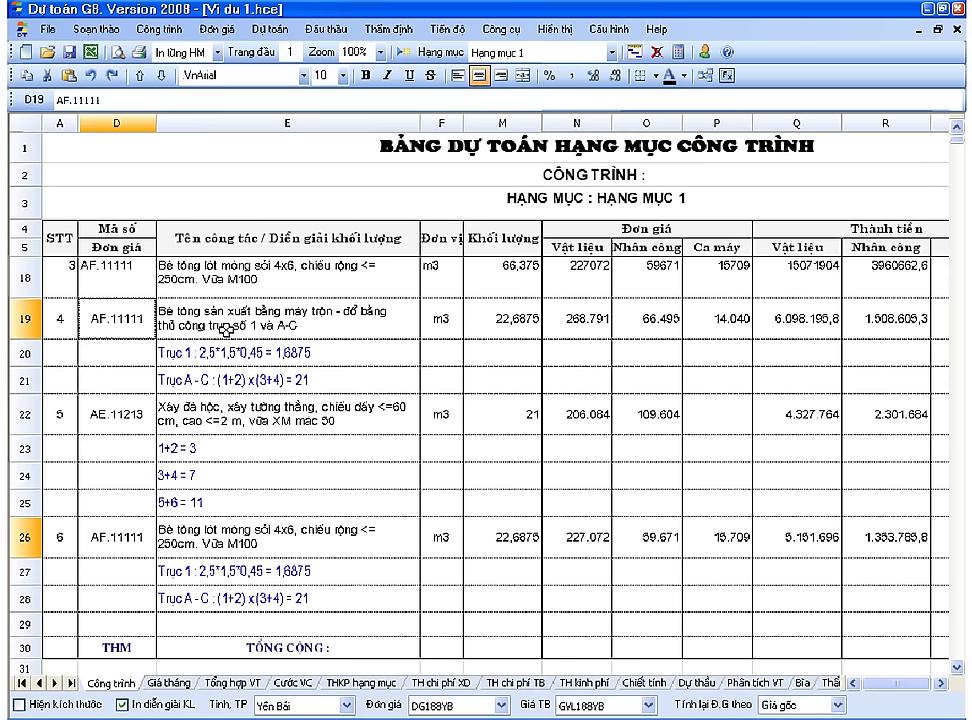
click(231, 424)
click(232, 320)
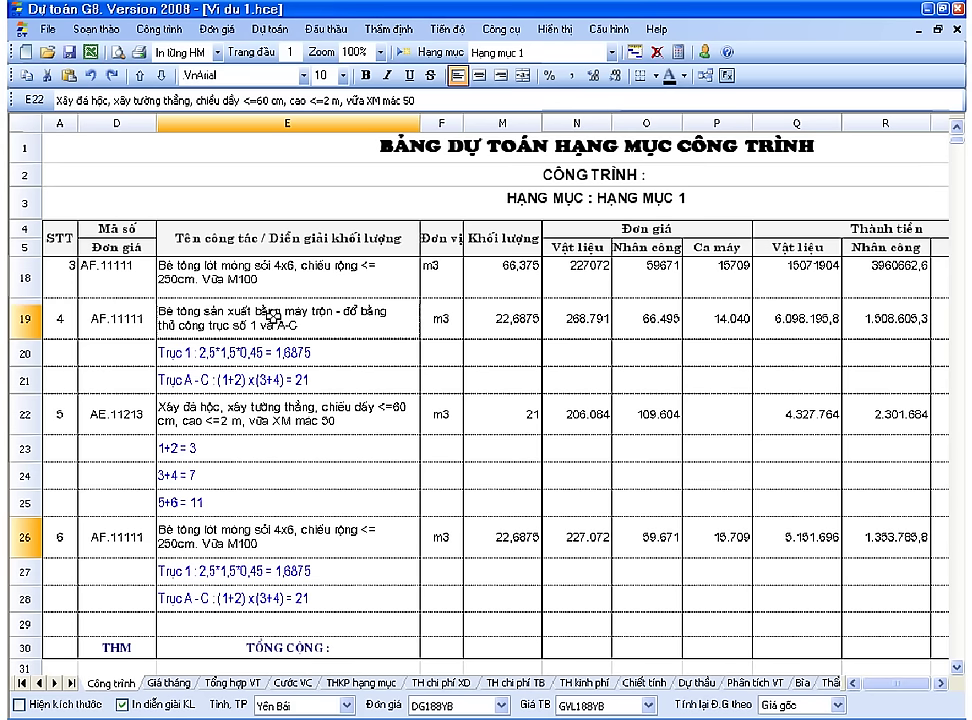
click(235, 373)
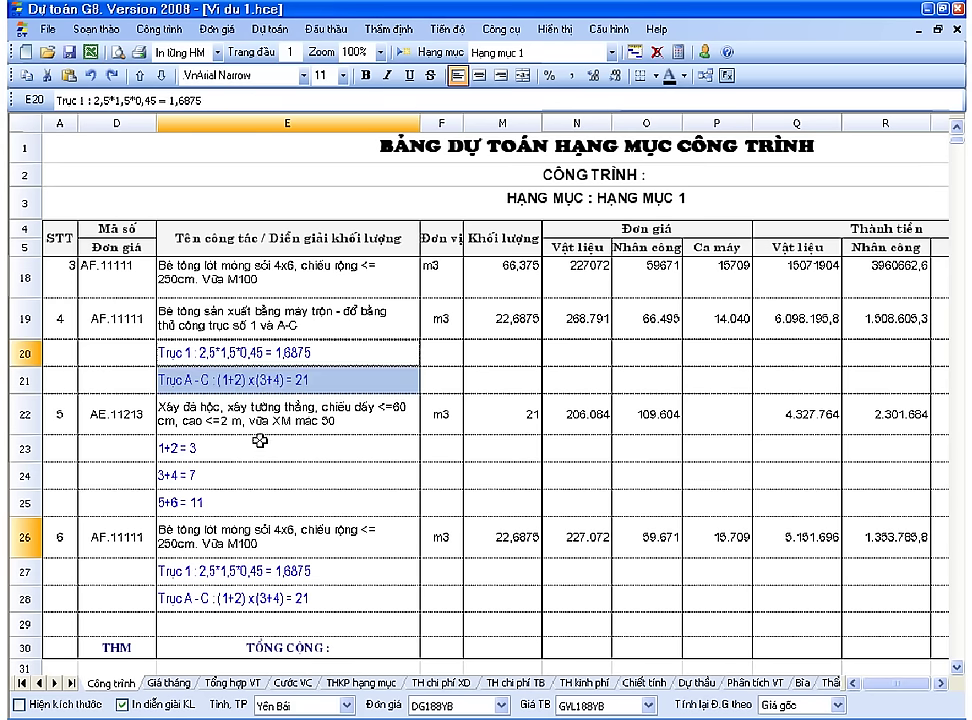
click(248, 471)
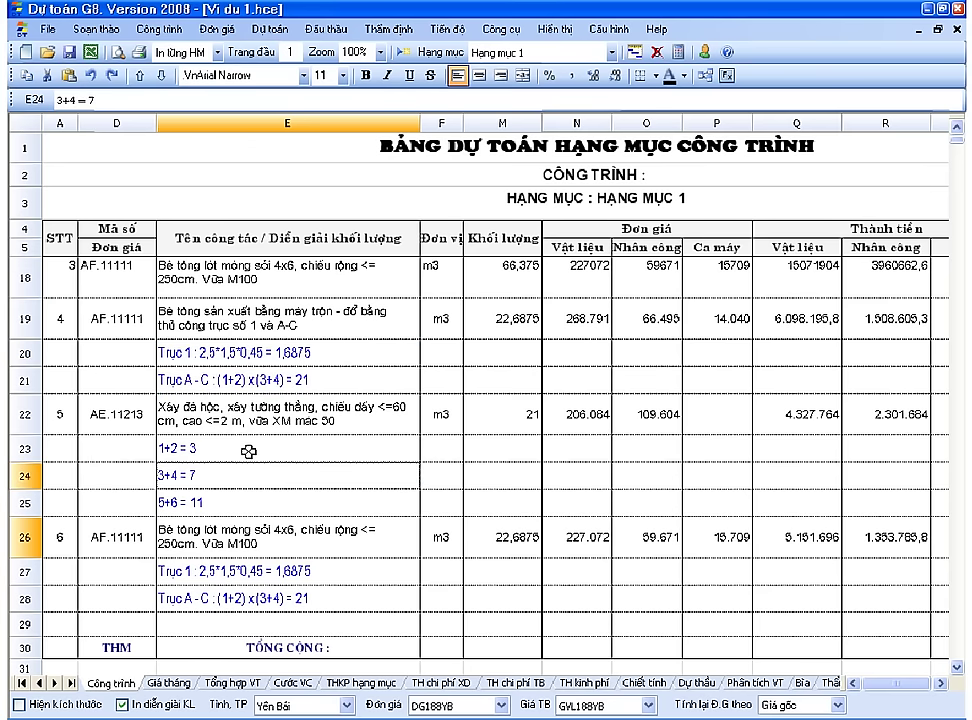
click(255, 404)
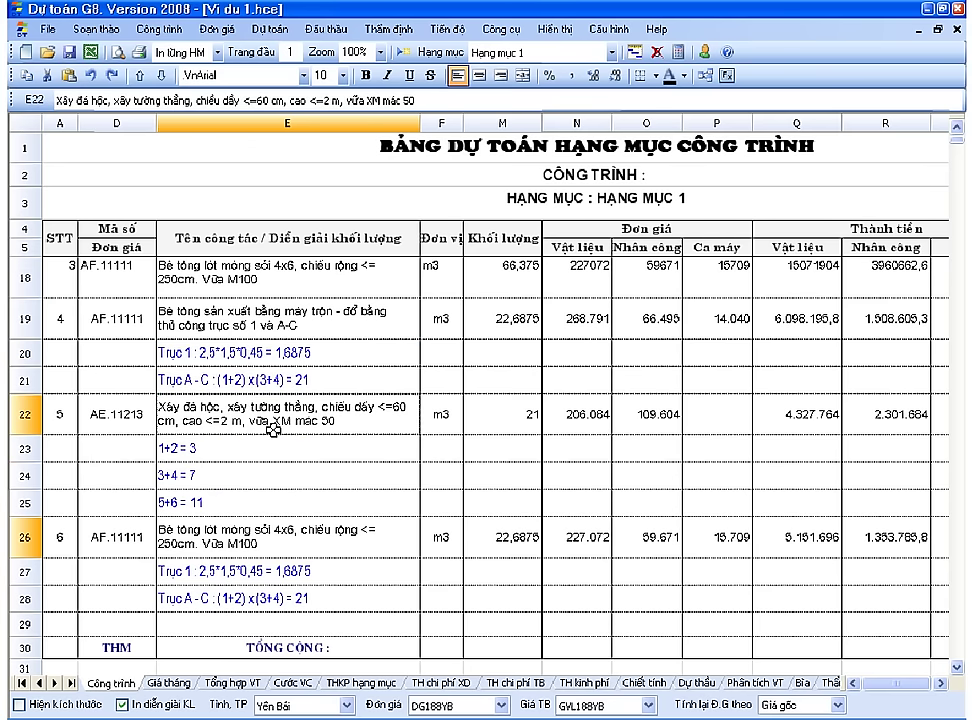
click(278, 358)
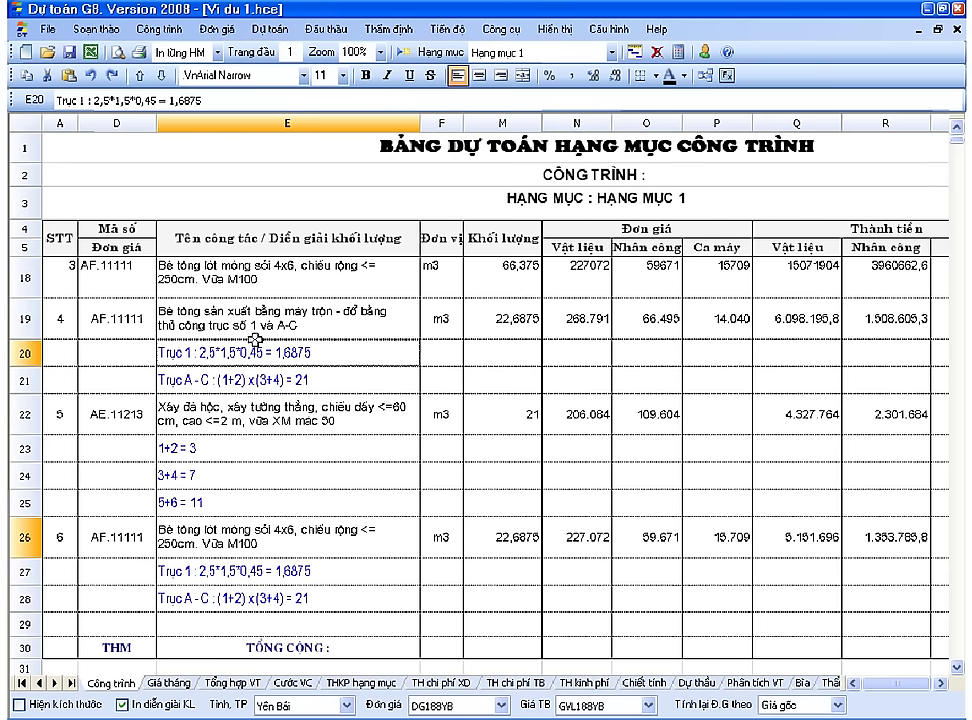
click(258, 333)
right_click(260, 333)
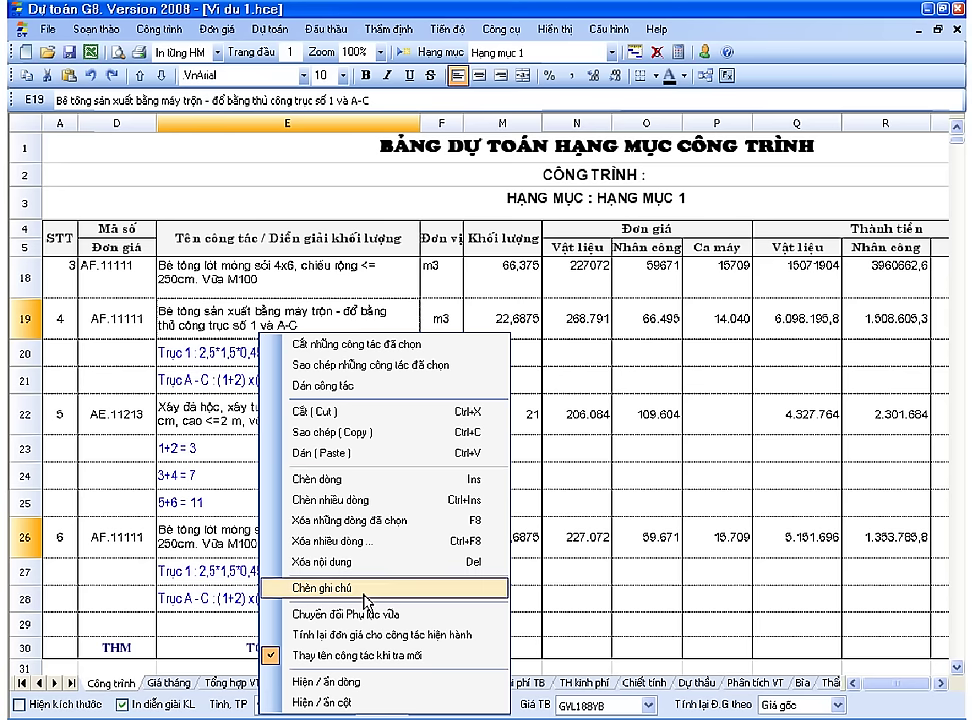
click(220, 415)
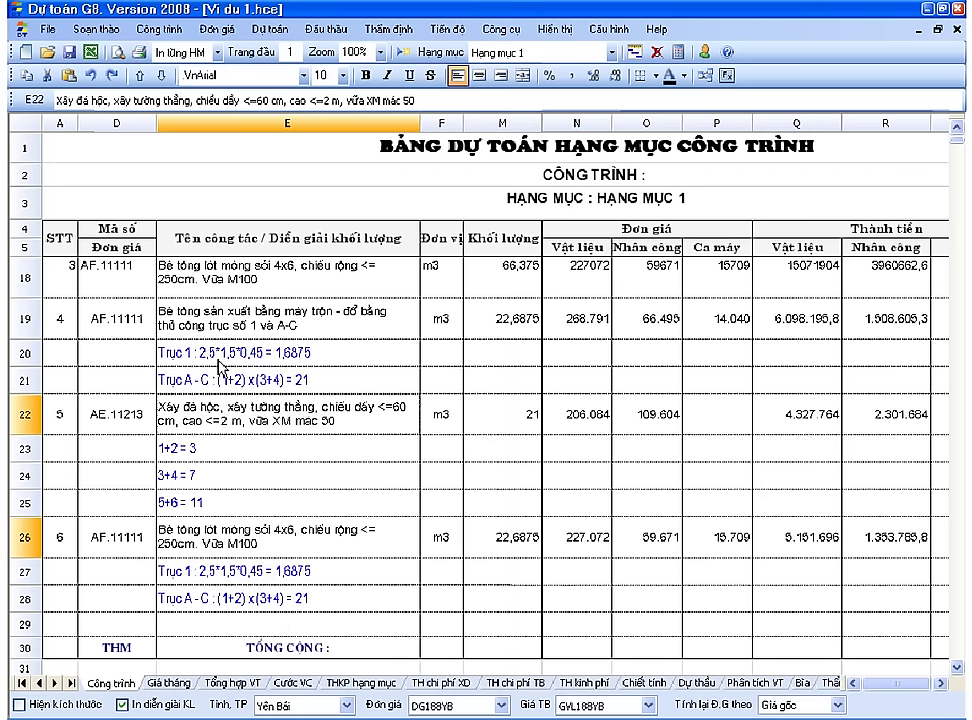
Attach the note "Can sua lai sau khi da co ban ve chinh thuc" to the item name in E19 and view it.
click(177, 318)
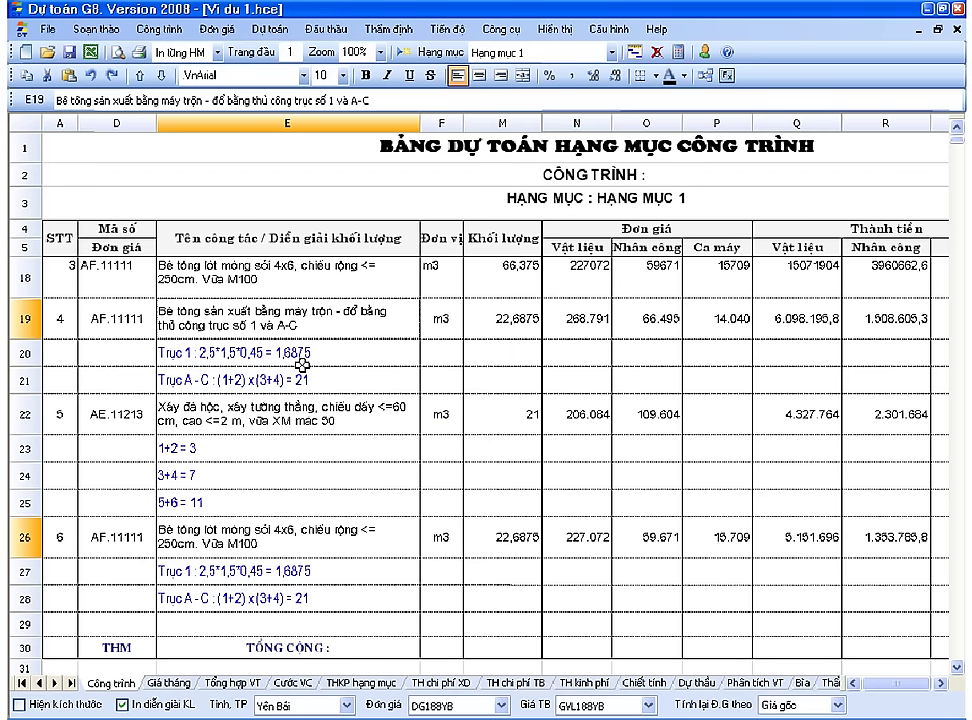
right_click(262, 322)
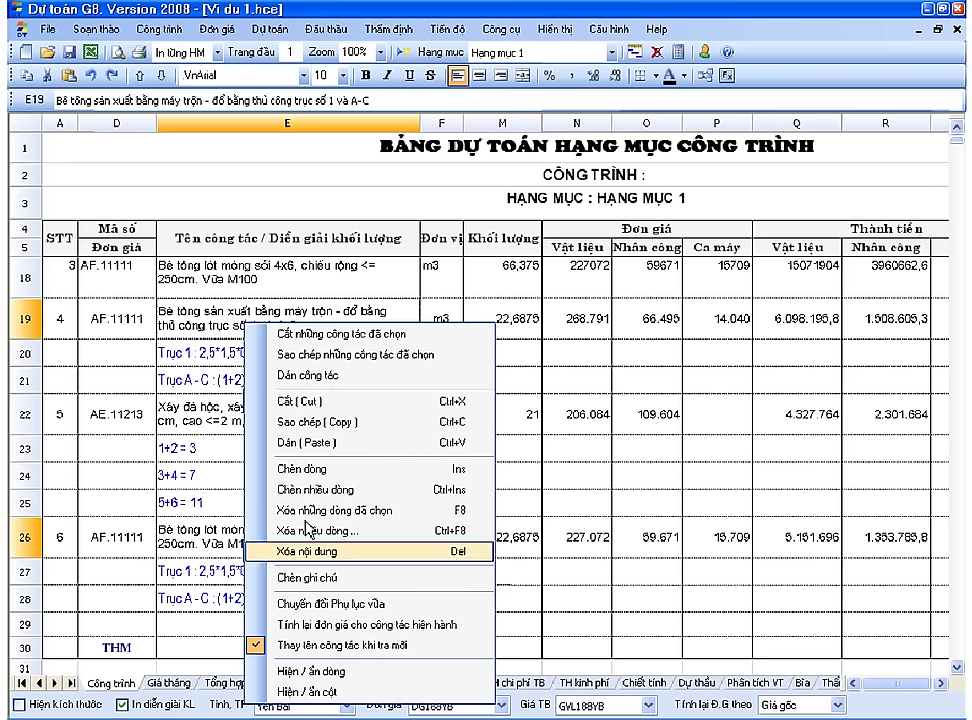
click(326, 576)
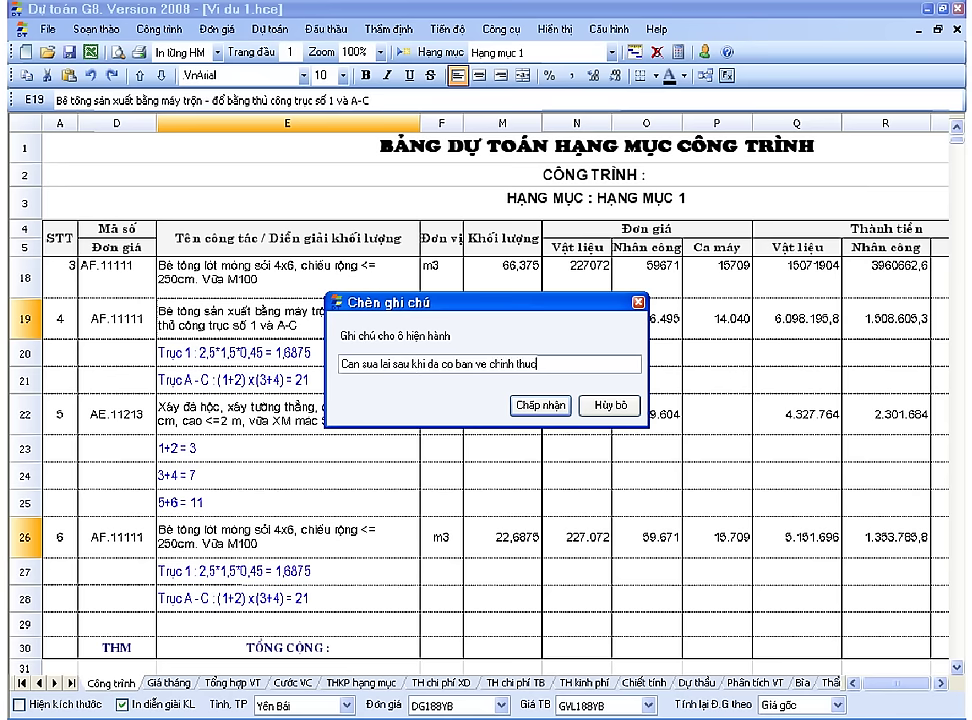
click(540, 405)
click(405, 380)
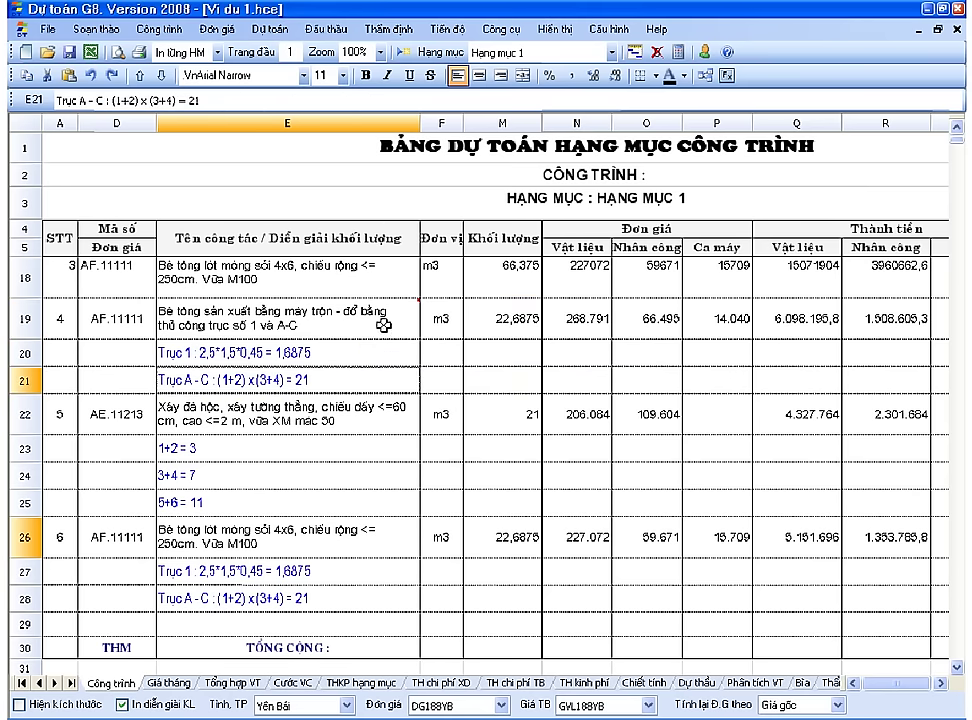
click(383, 325)
click(381, 358)
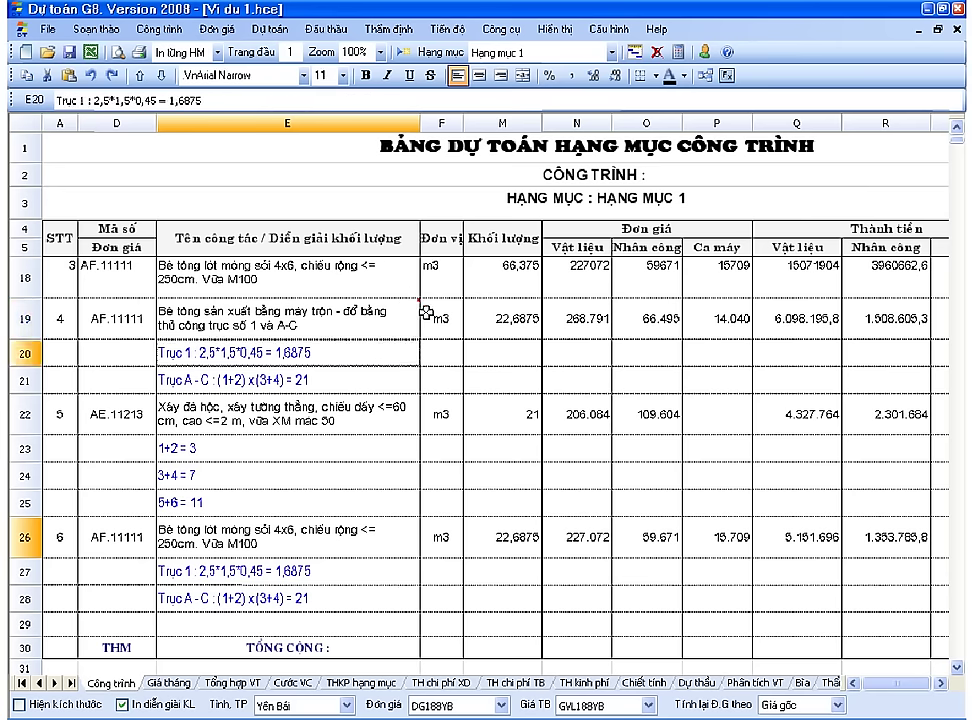
mouse_move(421, 304)
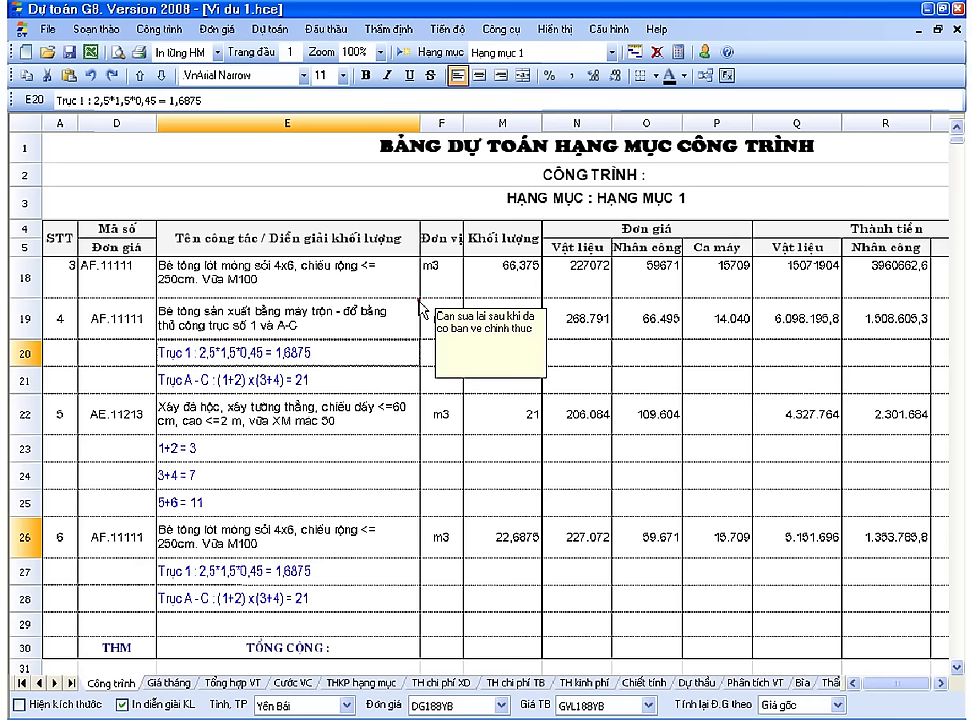
click(360, 330)
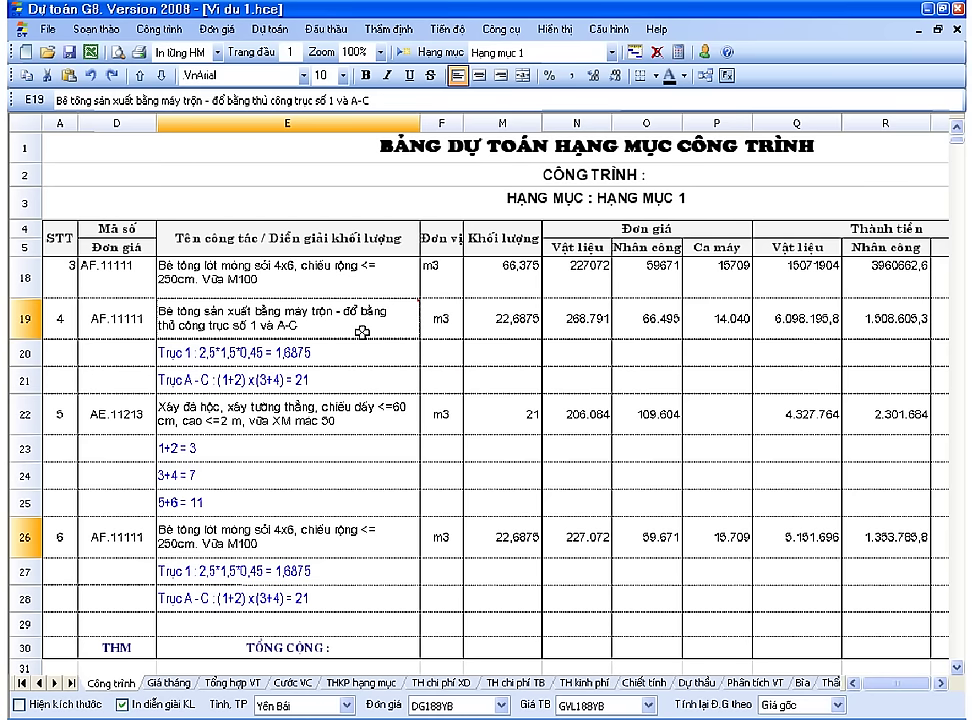
right_click(366, 335)
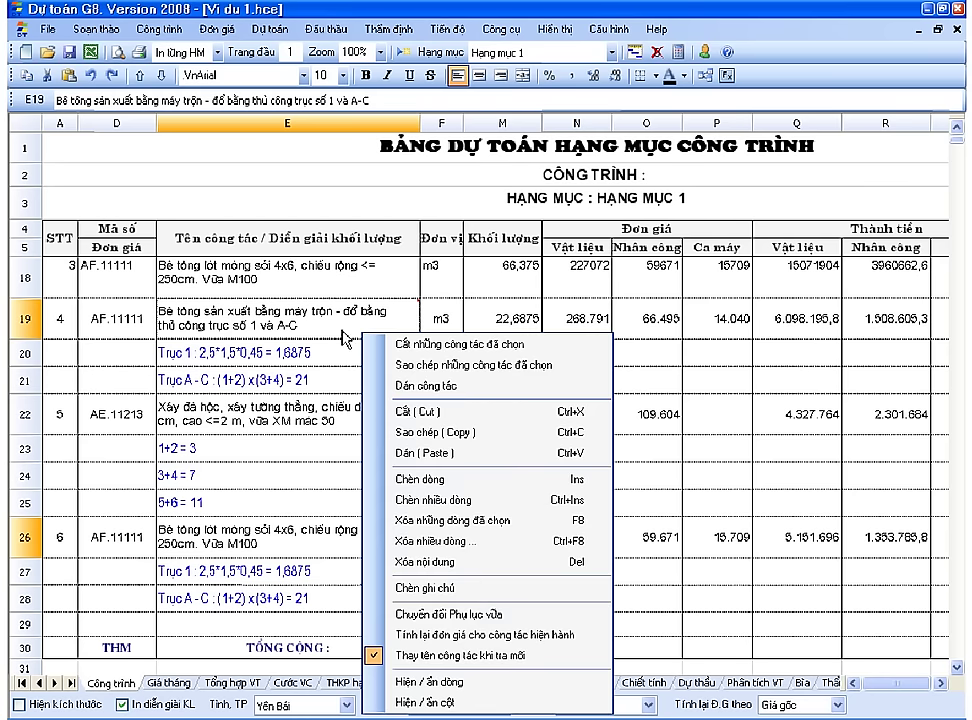
click(250, 340)
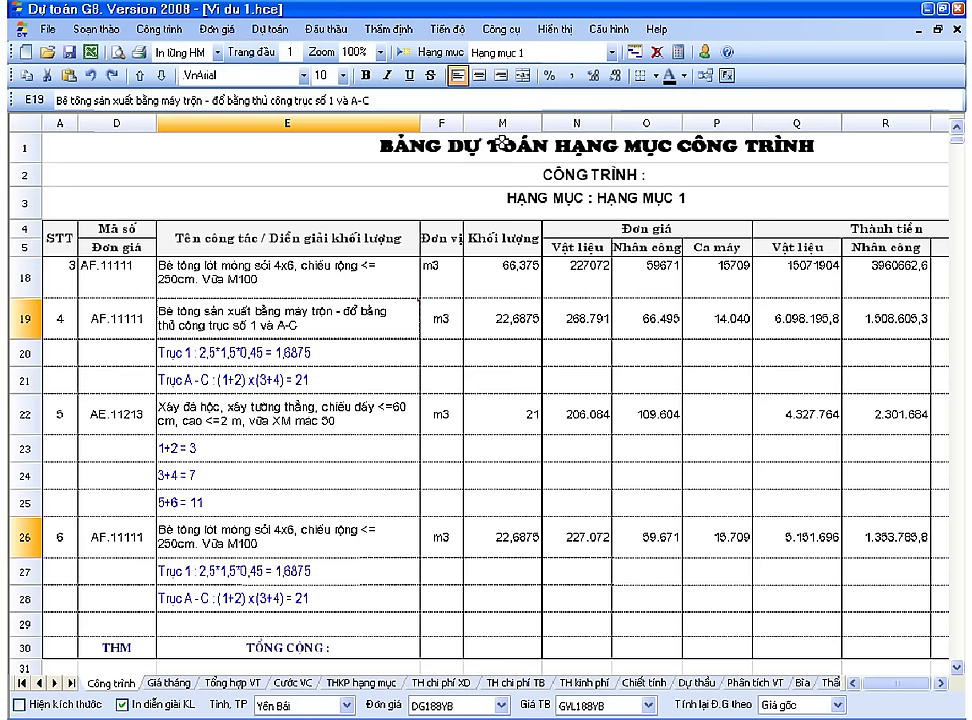
Hide columns M and N, which hold the quantity and the material unit price.
drag(529, 131, 575, 131)
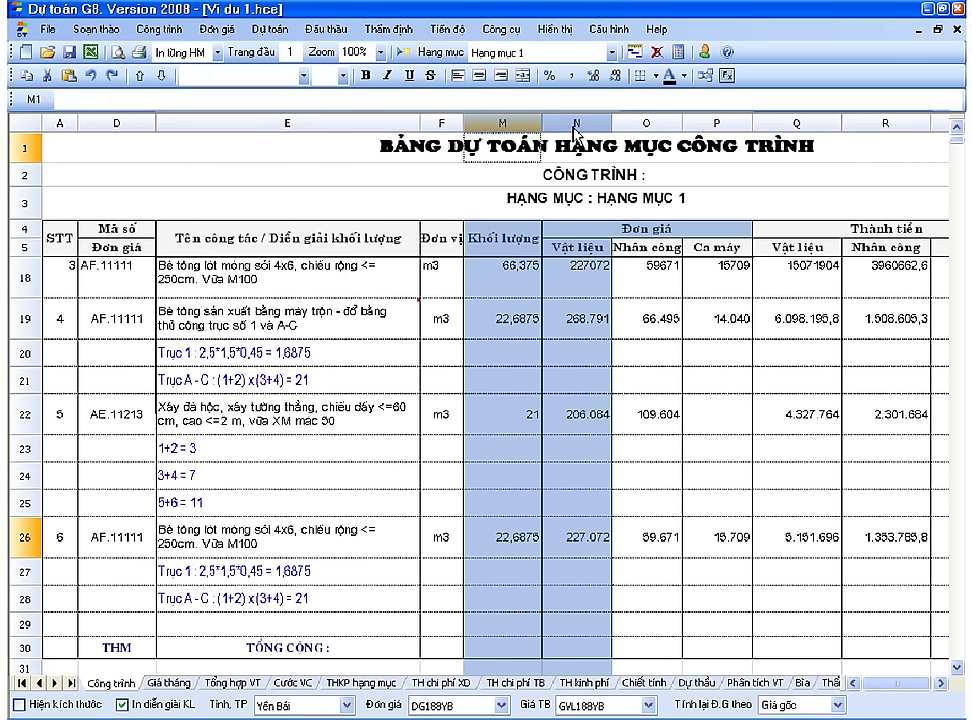
right_click(575, 131)
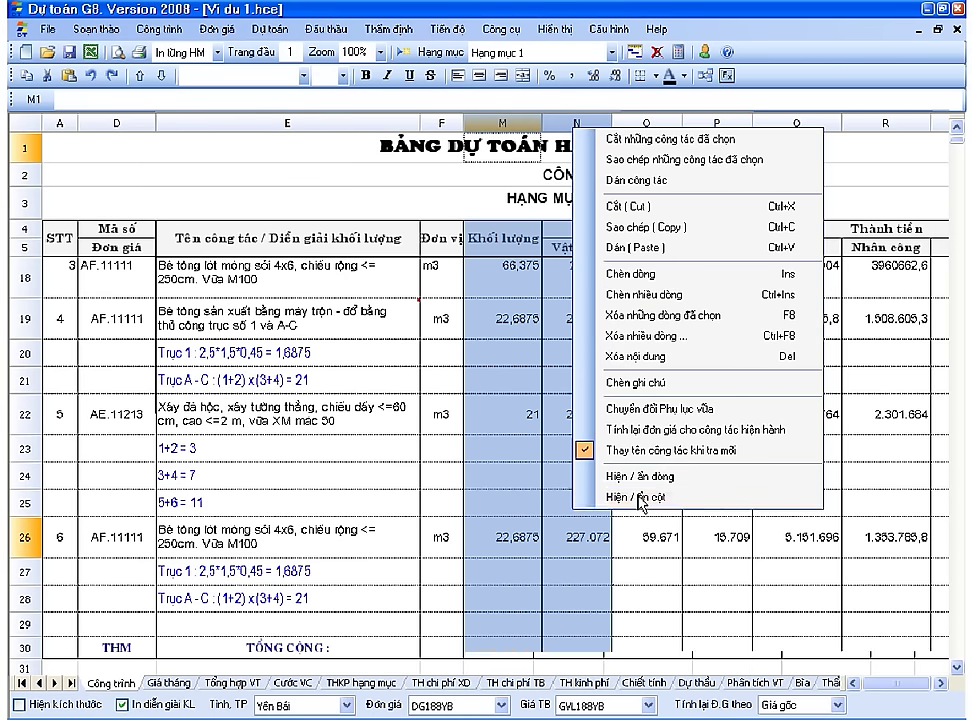
click(641, 497)
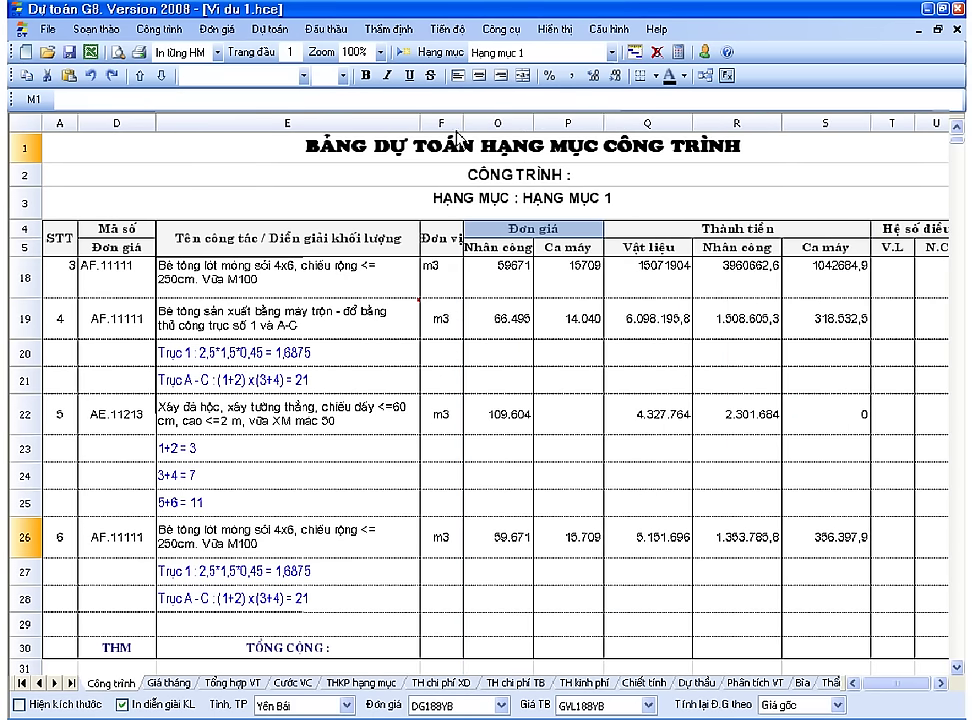
Show all the hidden columns between F and O again.
drag(441, 122, 500, 127)
right_click(500, 127)
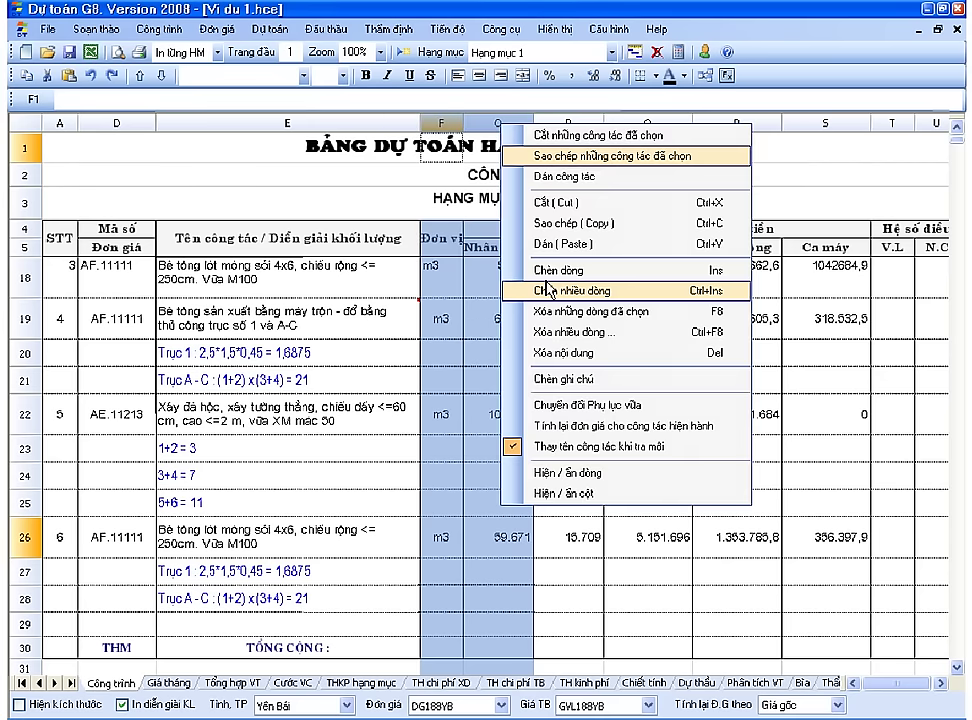
click(606, 498)
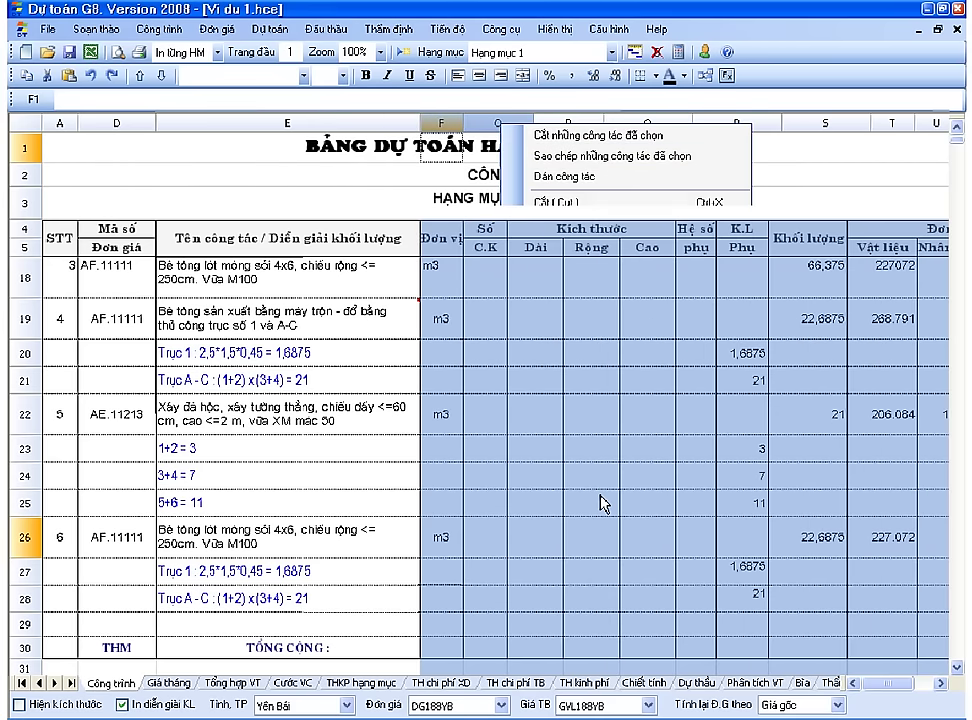
click(567, 406)
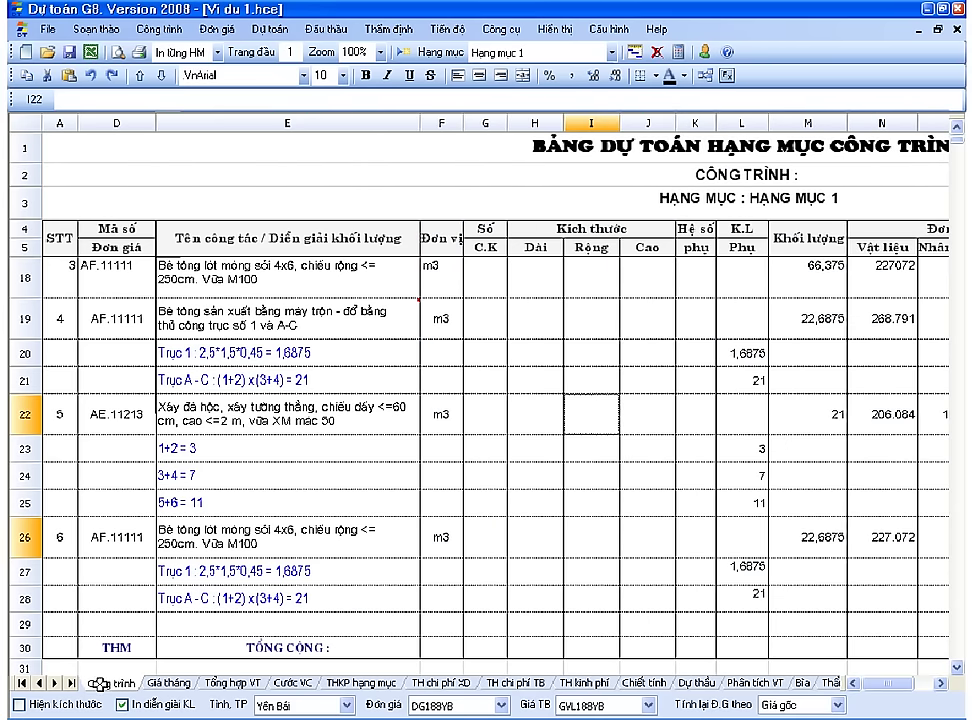
Hide the dimension columns G through K and the auxiliary quantity column L.
click(91, 706)
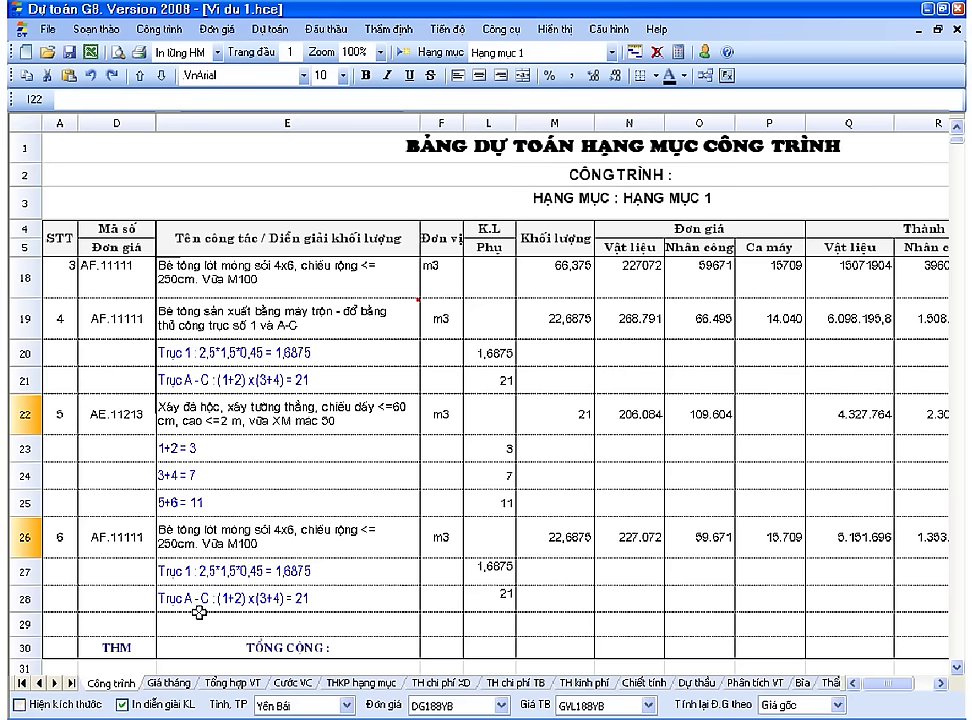
click(447, 425)
click(495, 124)
right_click(495, 124)
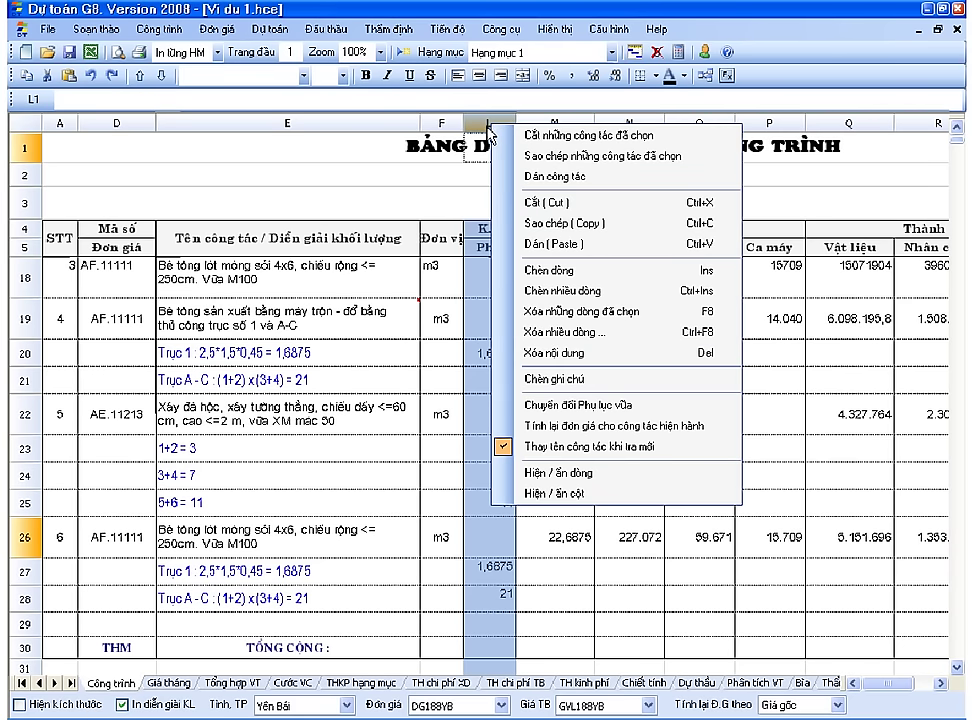
click(536, 493)
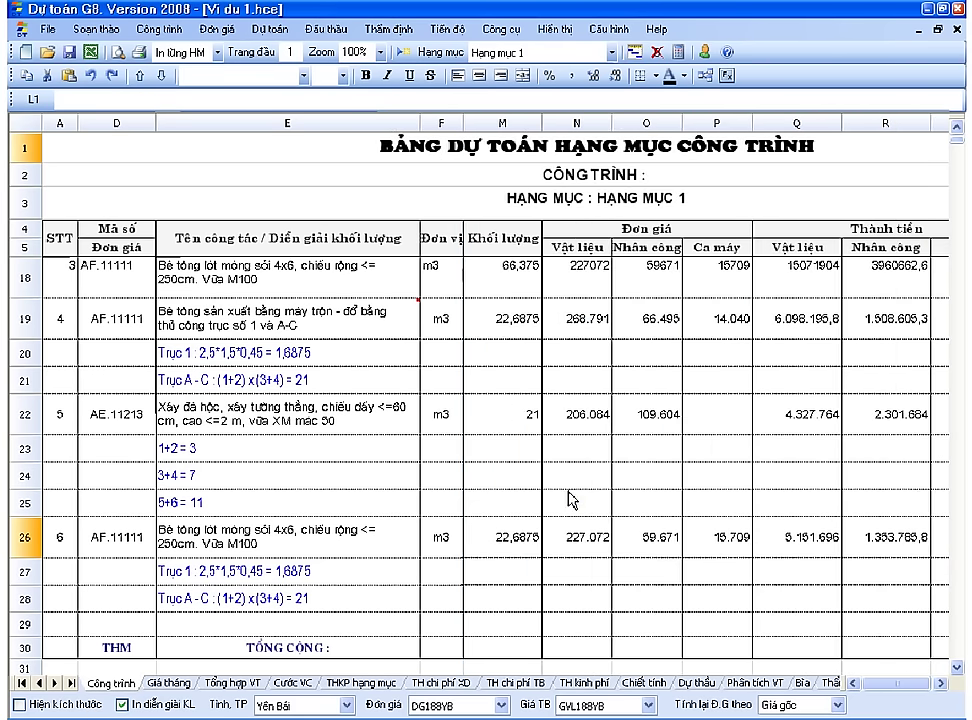
click(509, 287)
Hide rows 22 to 25, which hold the AE.11213 masonry item and its quantity explanations.
click(172, 410)
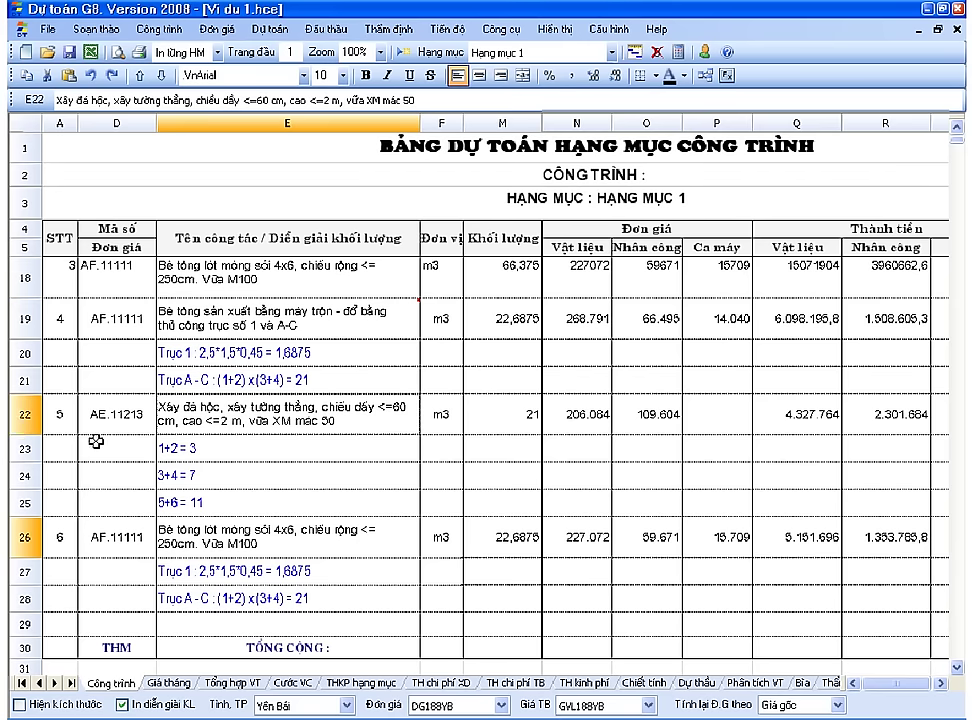
drag(35, 418, 42, 510)
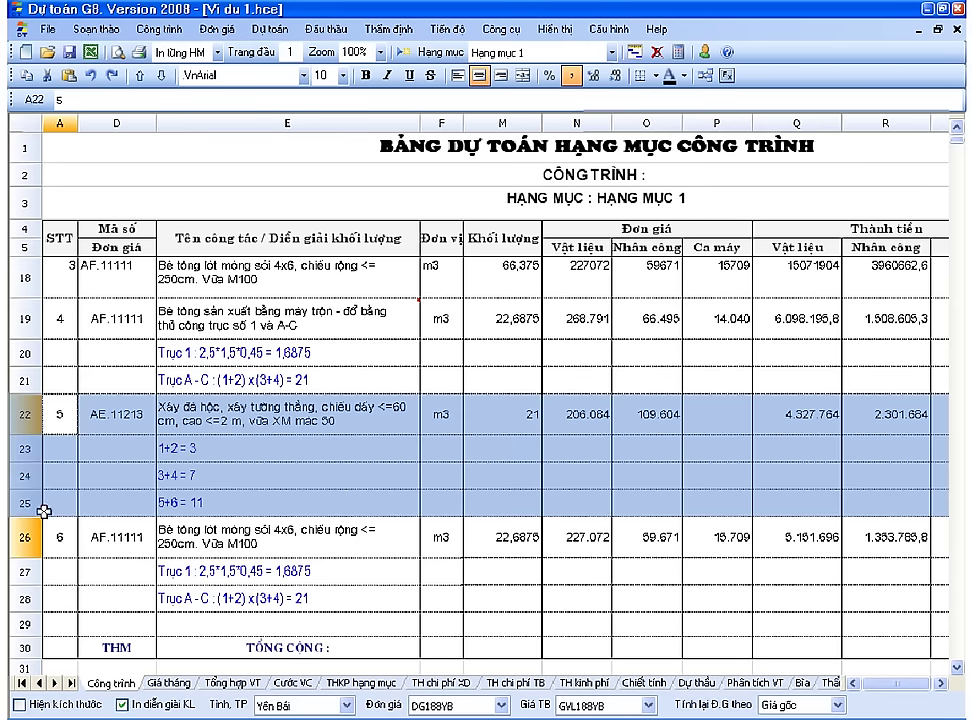
right_click(35, 476)
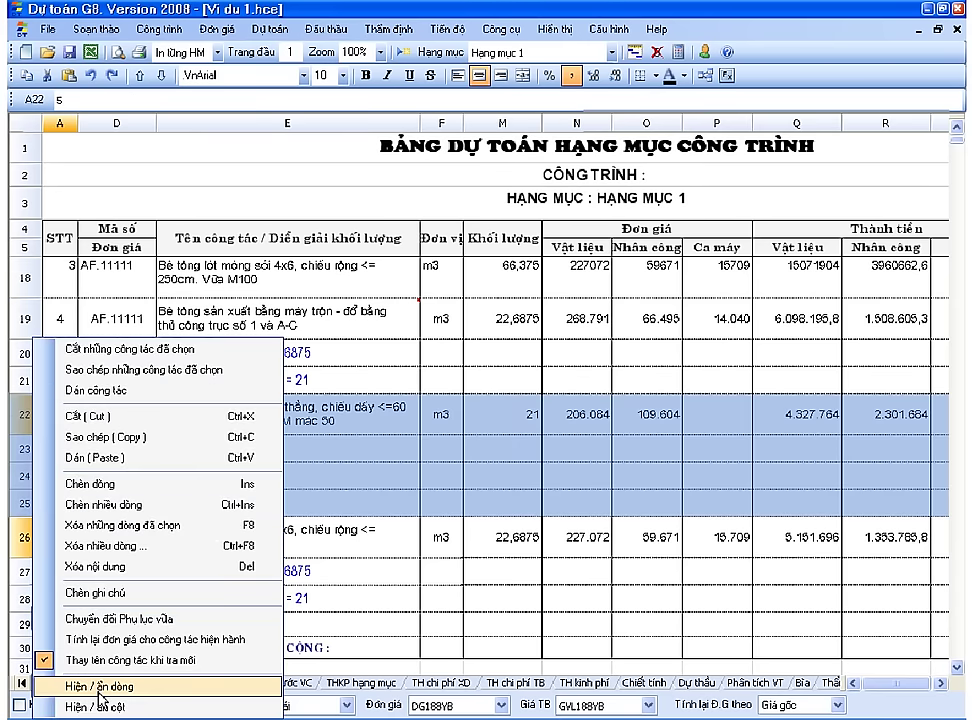
click(95, 675)
click(135, 414)
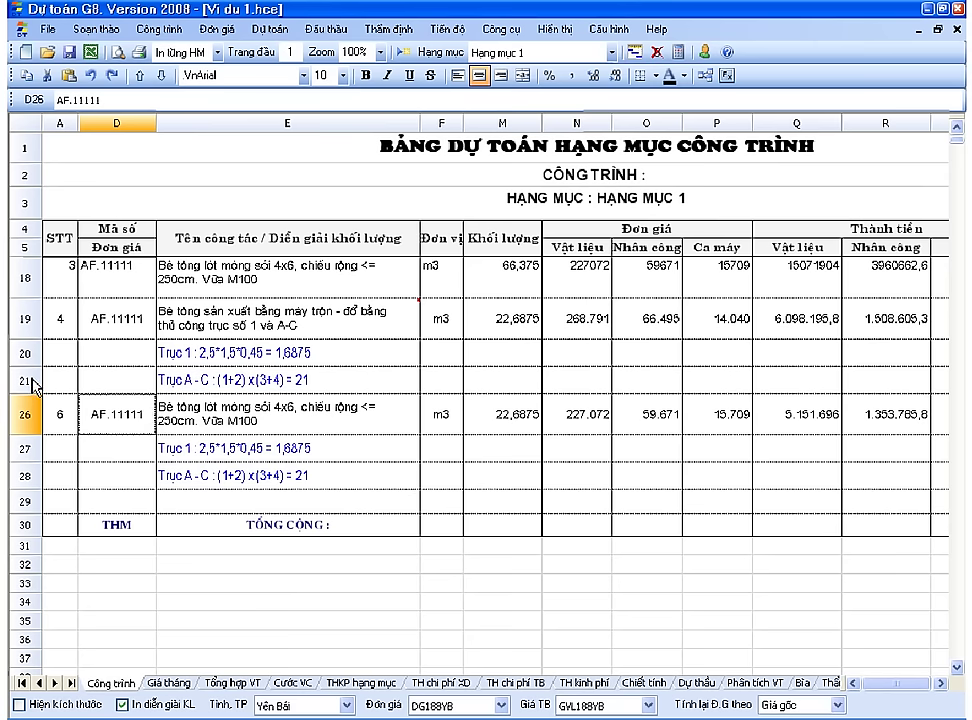
Show the hidden rows between rows 21 and 26 again.
drag(35, 388, 35, 416)
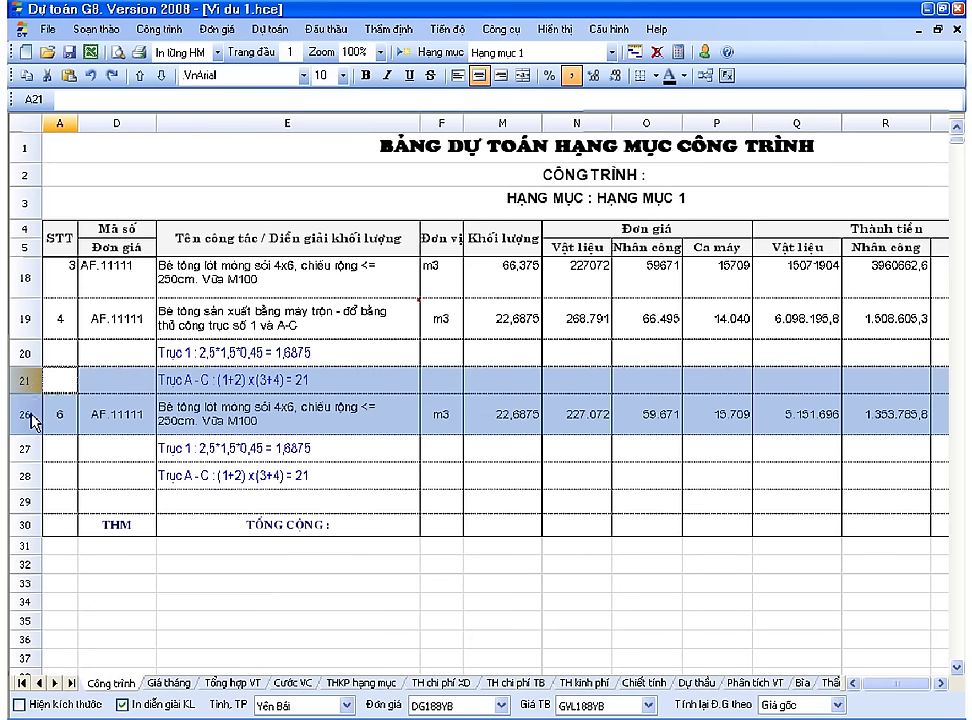
right_click(35, 418)
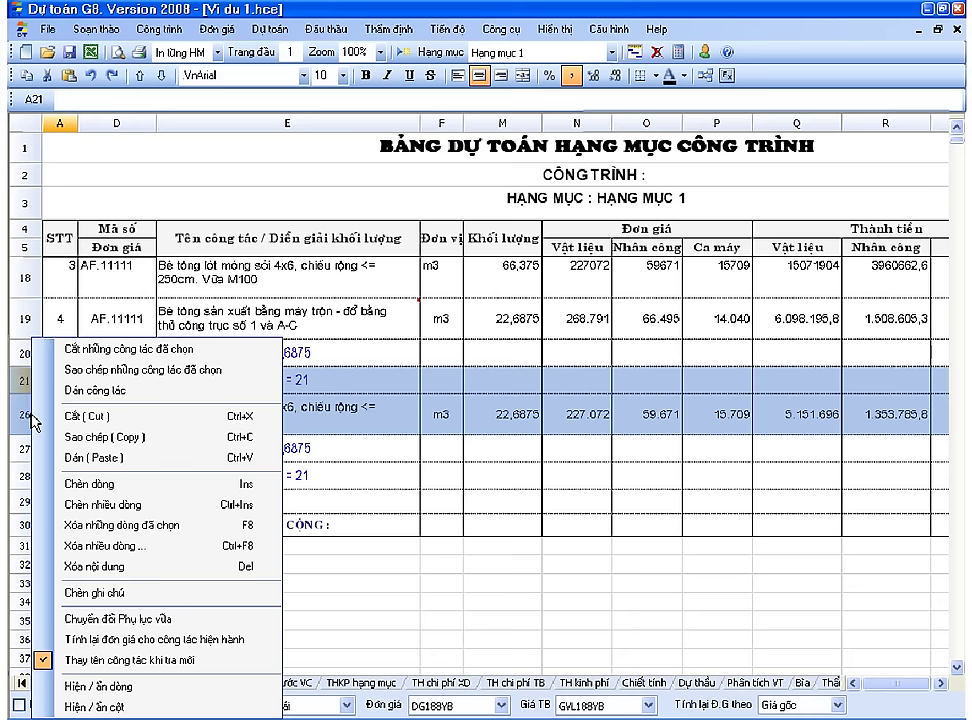
click(105, 688)
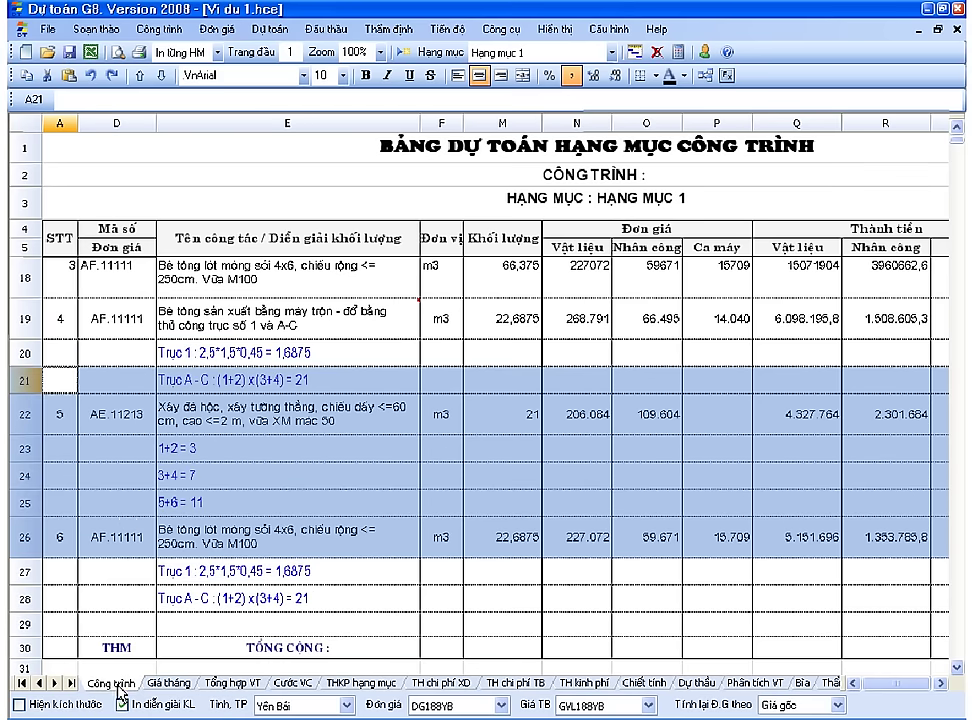
click(205, 543)
right_click(205, 543)
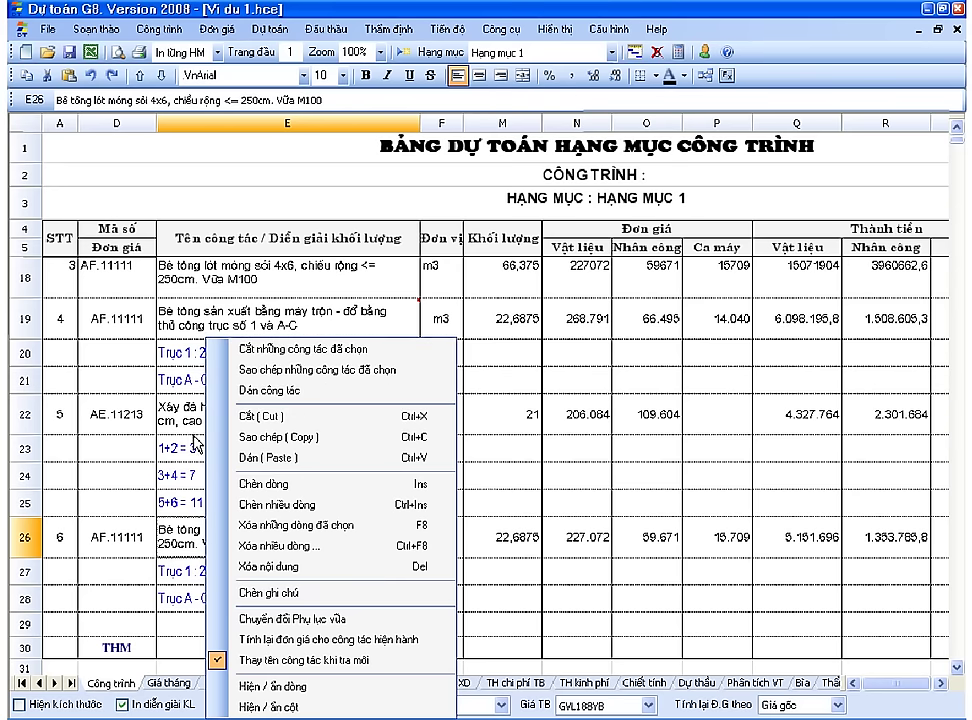
click(170, 415)
Rename the work item in E26 as "Công tác bê tông móng số 1".
scroll(189, 481, down, 2)
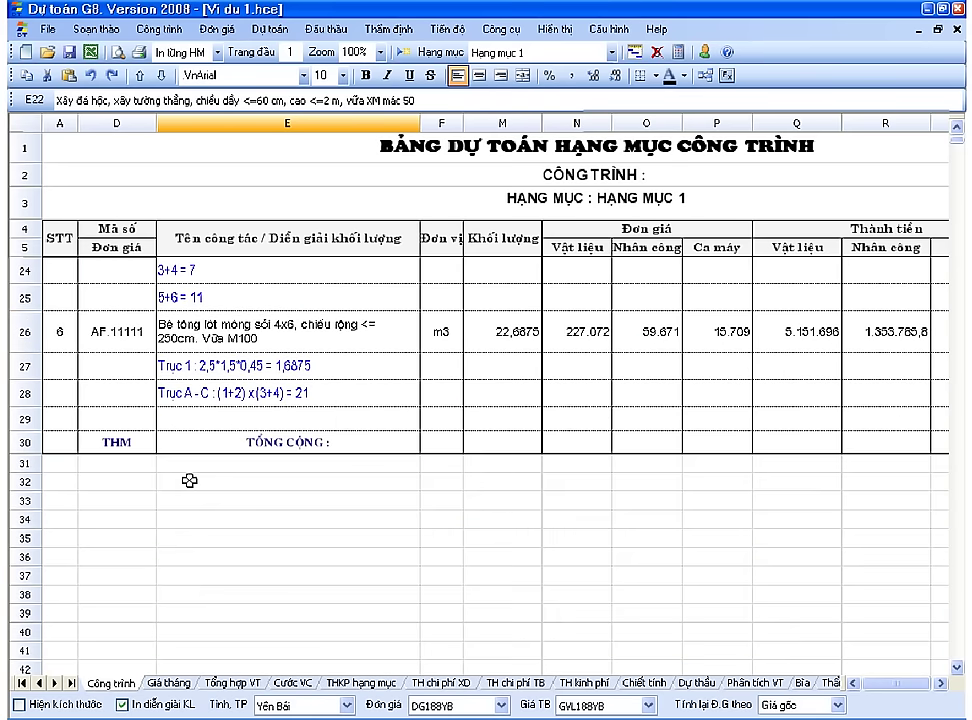
click(168, 330)
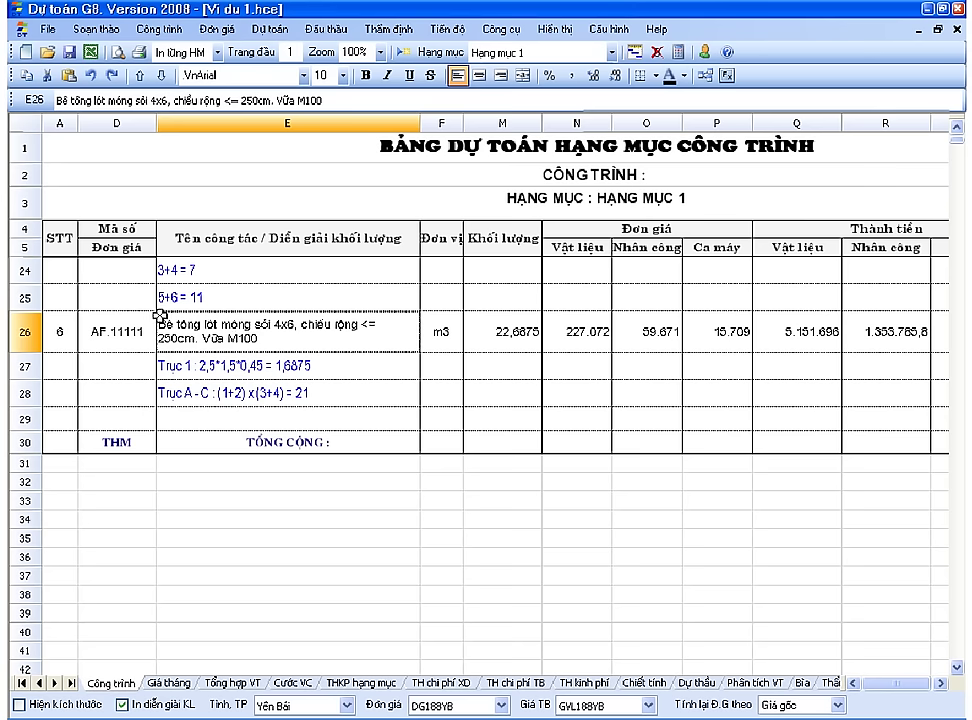
click(130, 331)
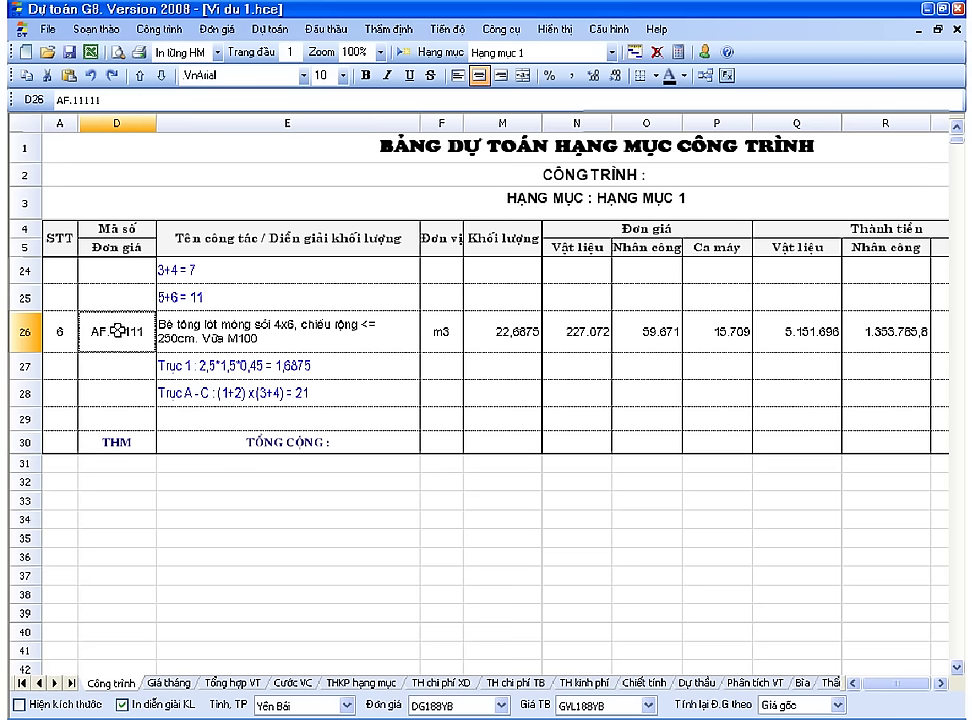
click(185, 331)
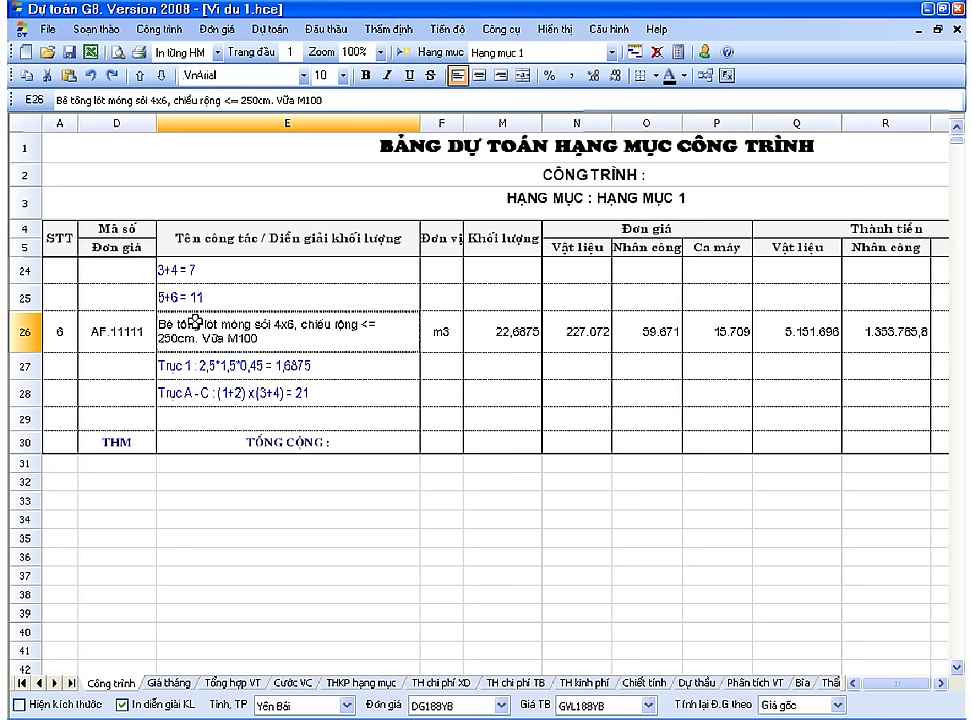
text(Co)
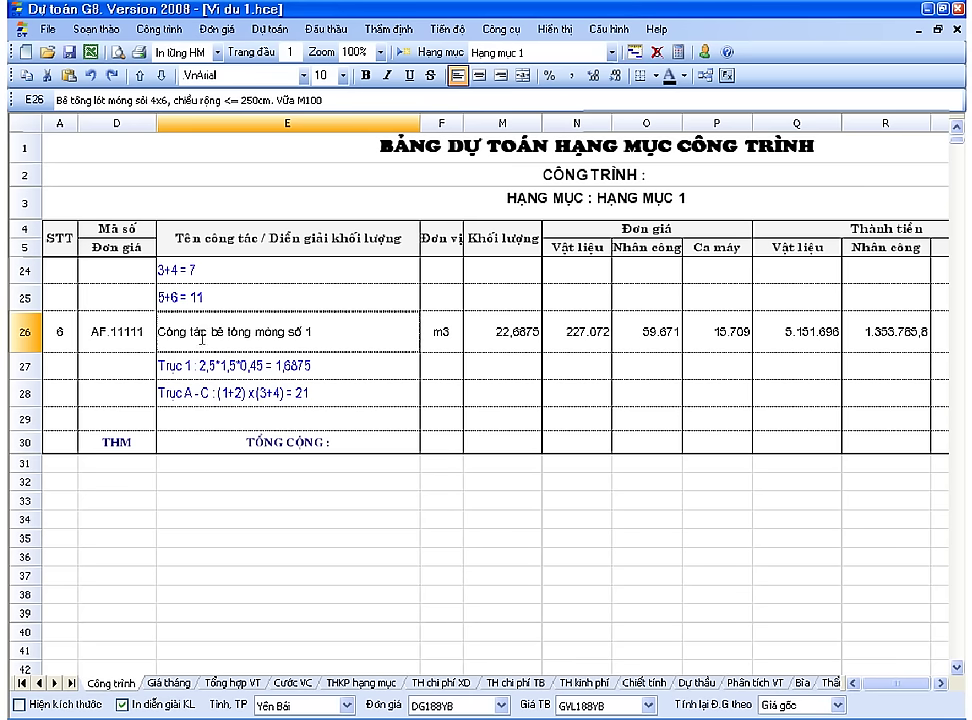
click(203, 339)
Look up code af.12 in D26 and replace the work item with AF.12113.
click(108, 335)
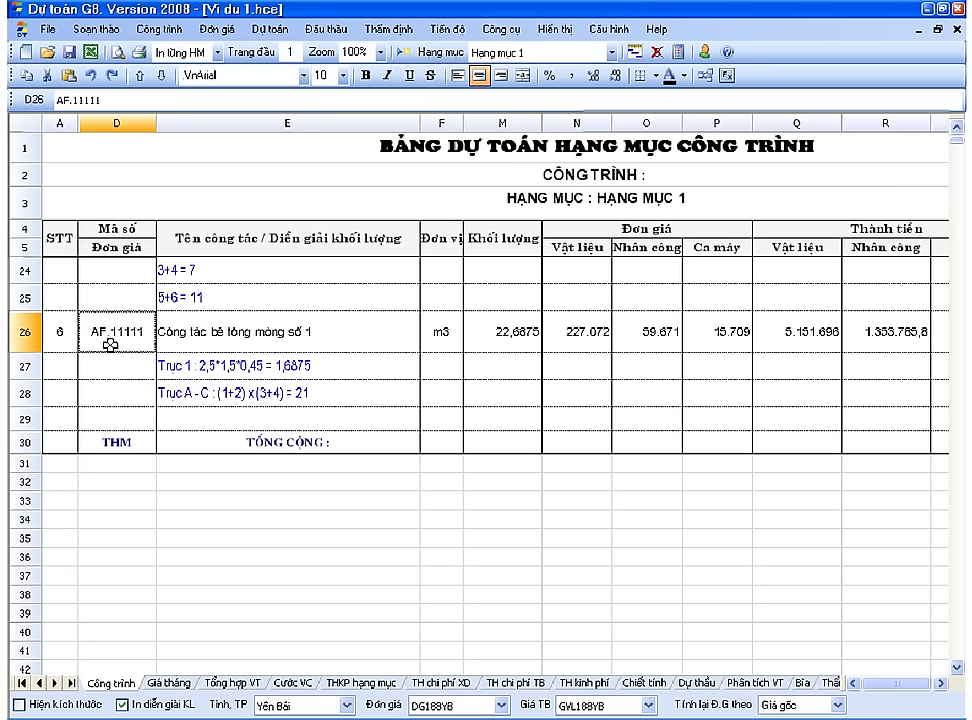
text(â)
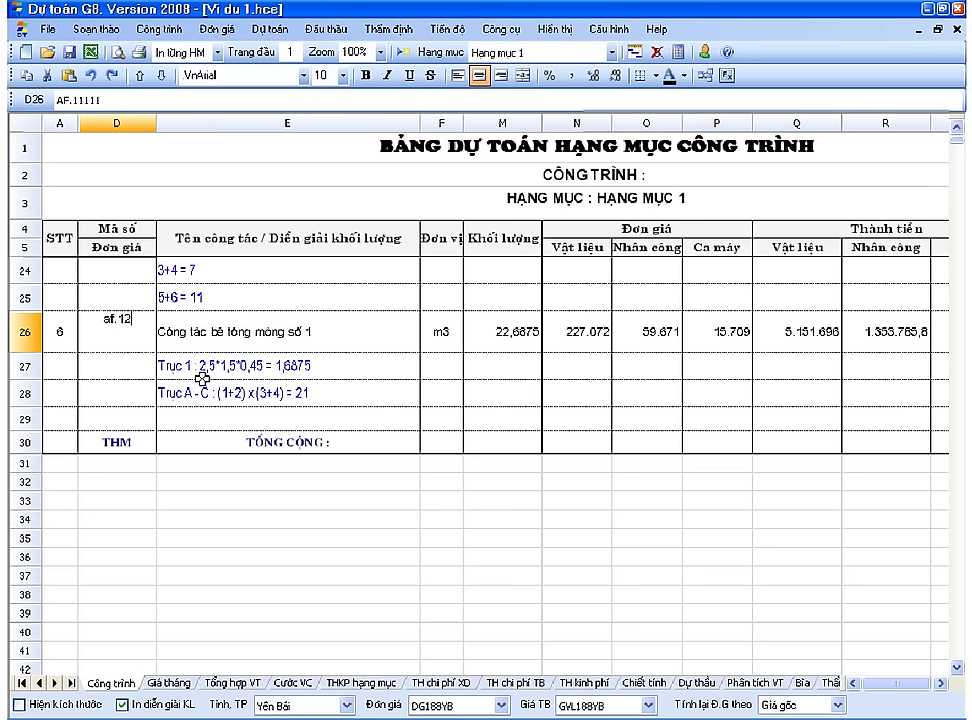
key(Return)
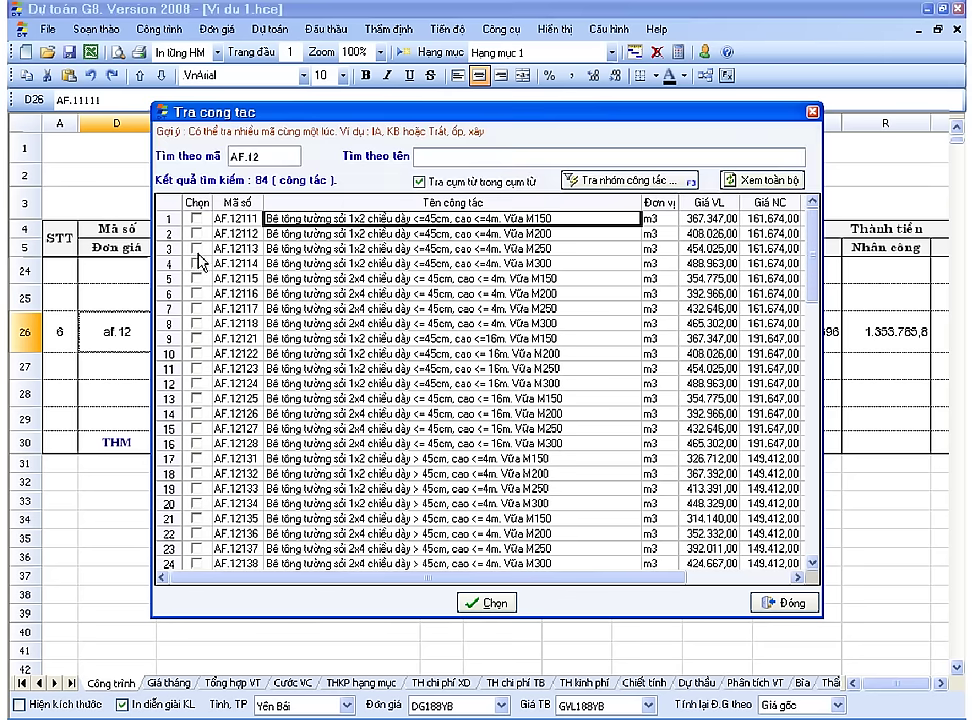
click(197, 249)
click(488, 602)
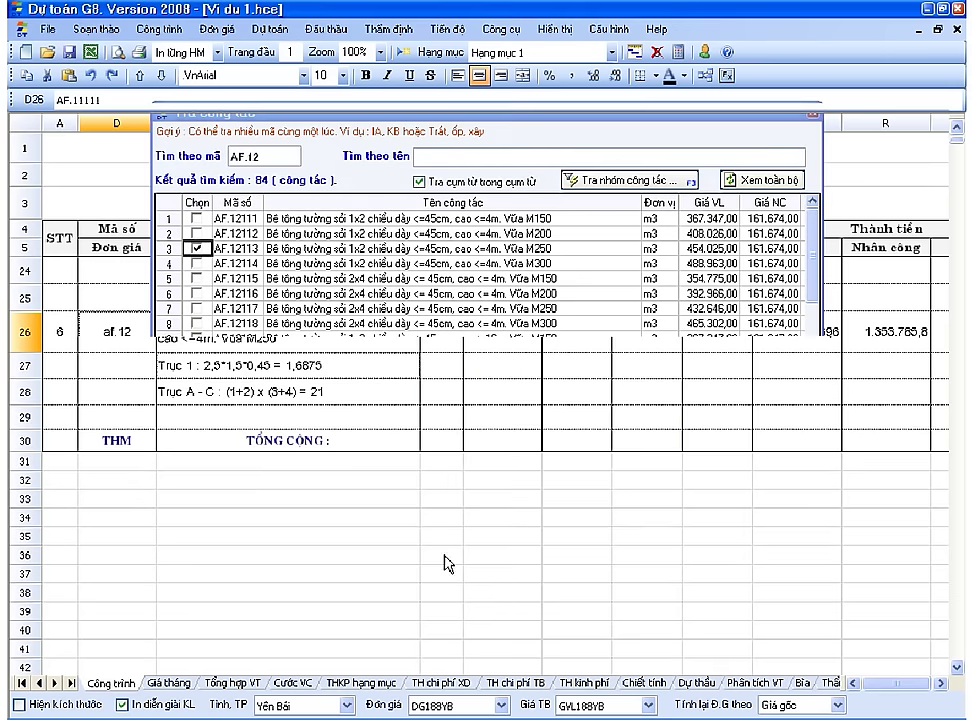
Turn off the option "Thay tên công tác khi tra mới" so new lookups keep the item name.
click(256, 330)
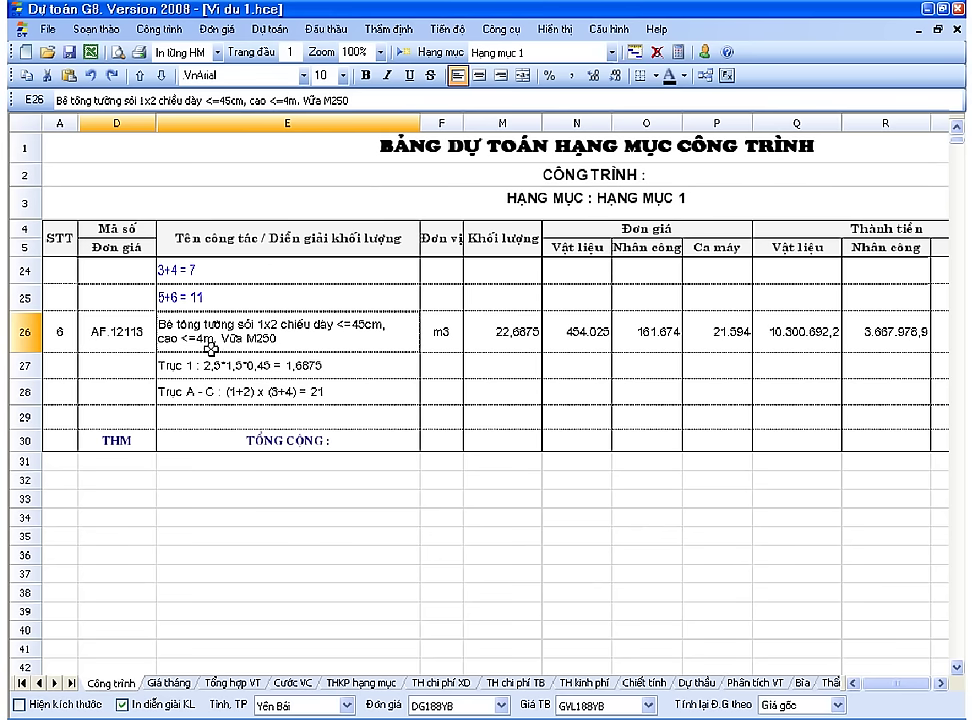
right_click(303, 336)
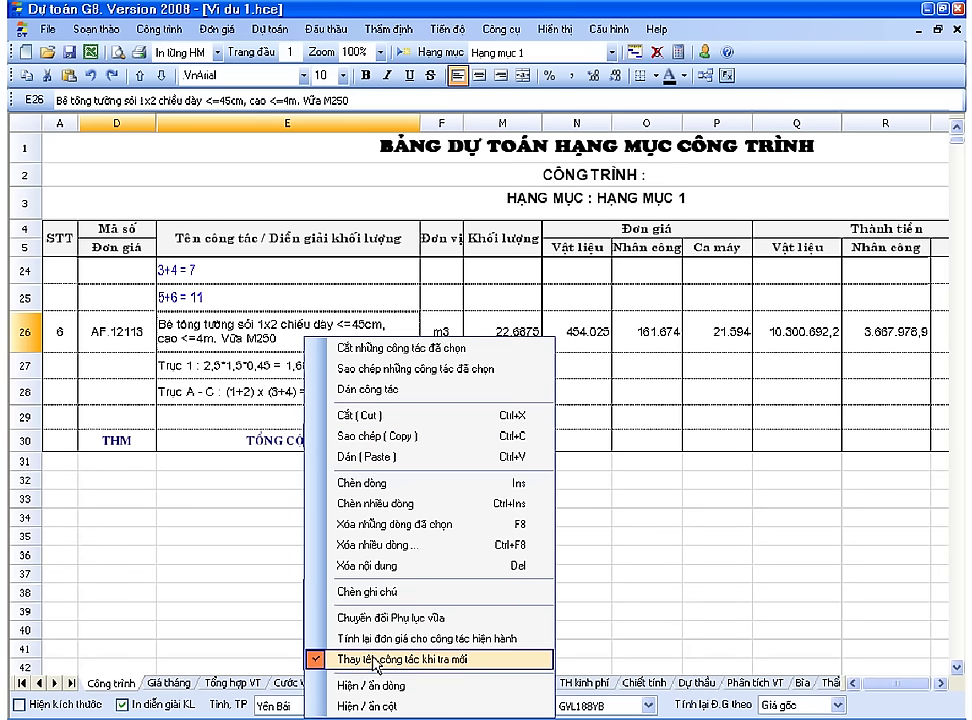
click(466, 664)
right_click(290, 340)
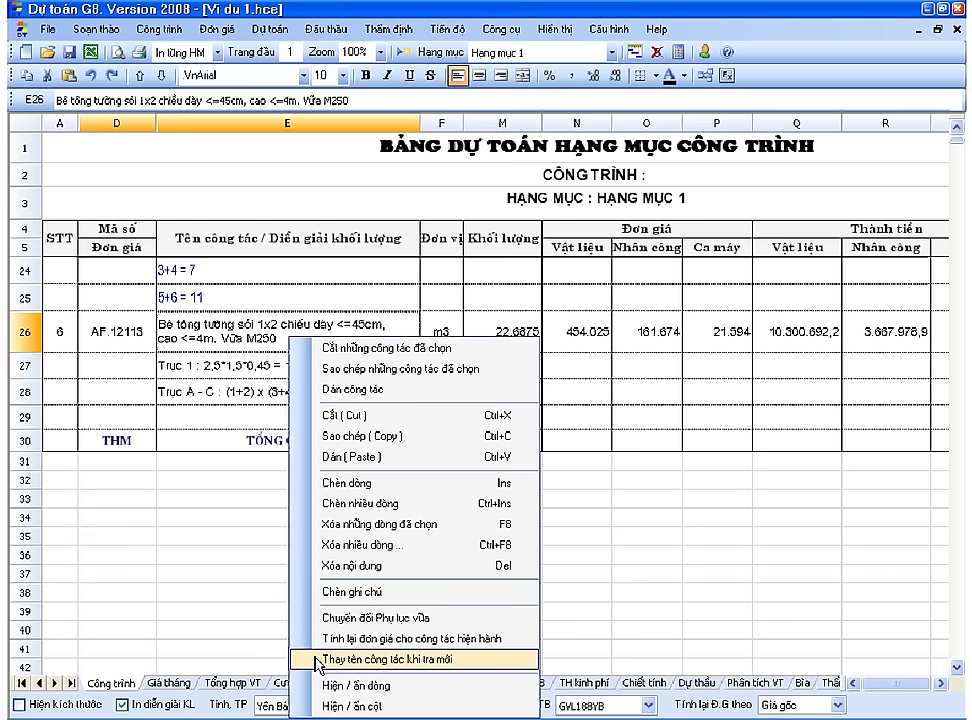
click(200, 391)
Rename the work item in E26 as "Bê tông móng lần thứ 2".
click(197, 337)
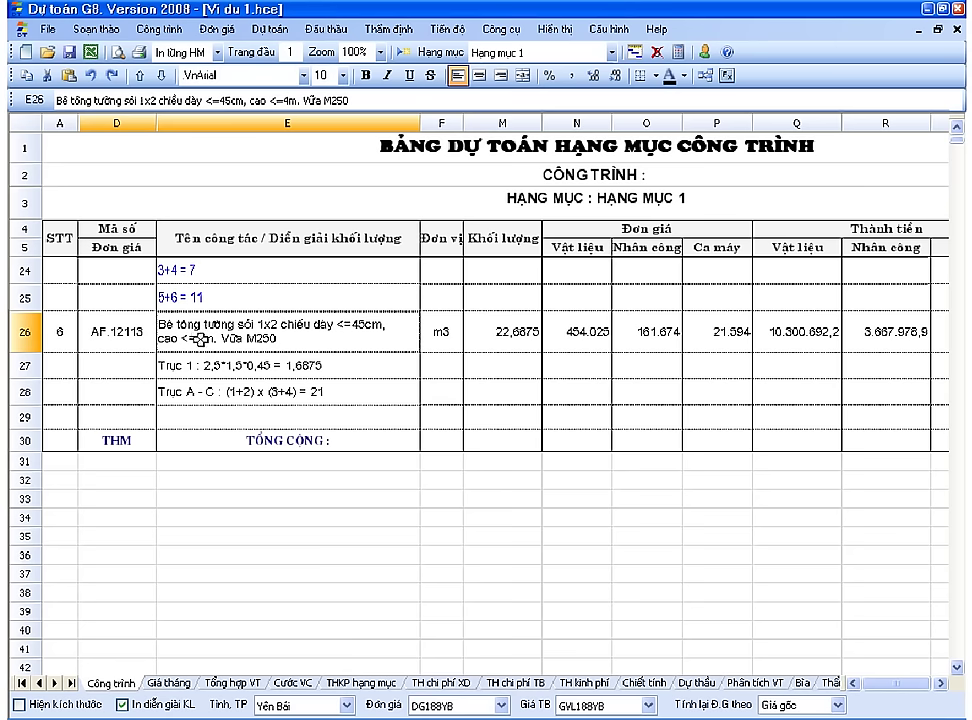
text(Bê tông móng lần thứ 2)
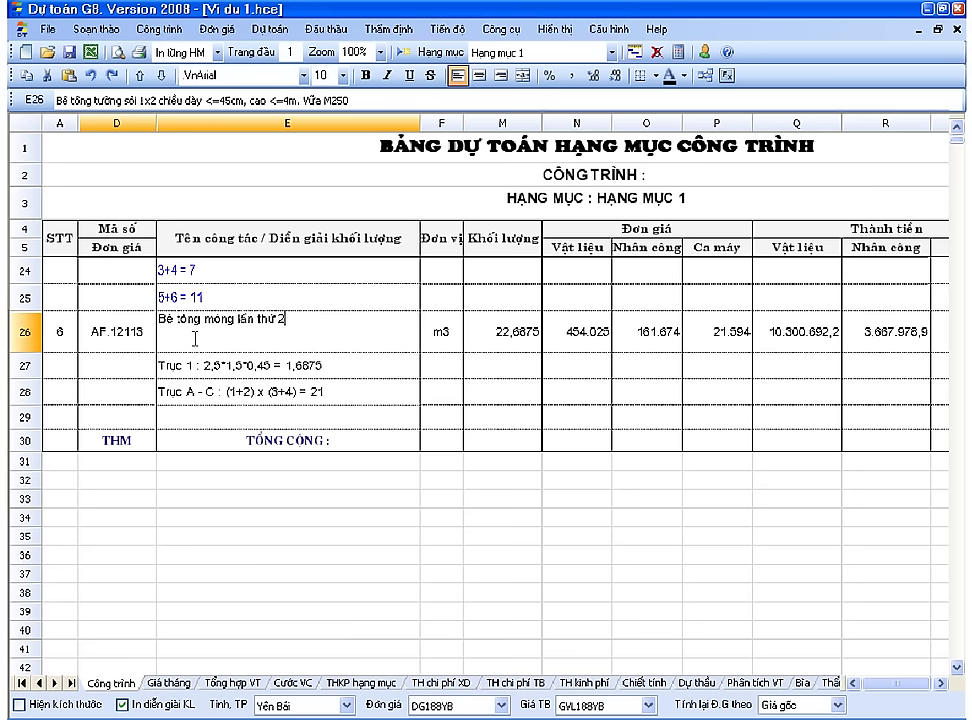
key(Return)
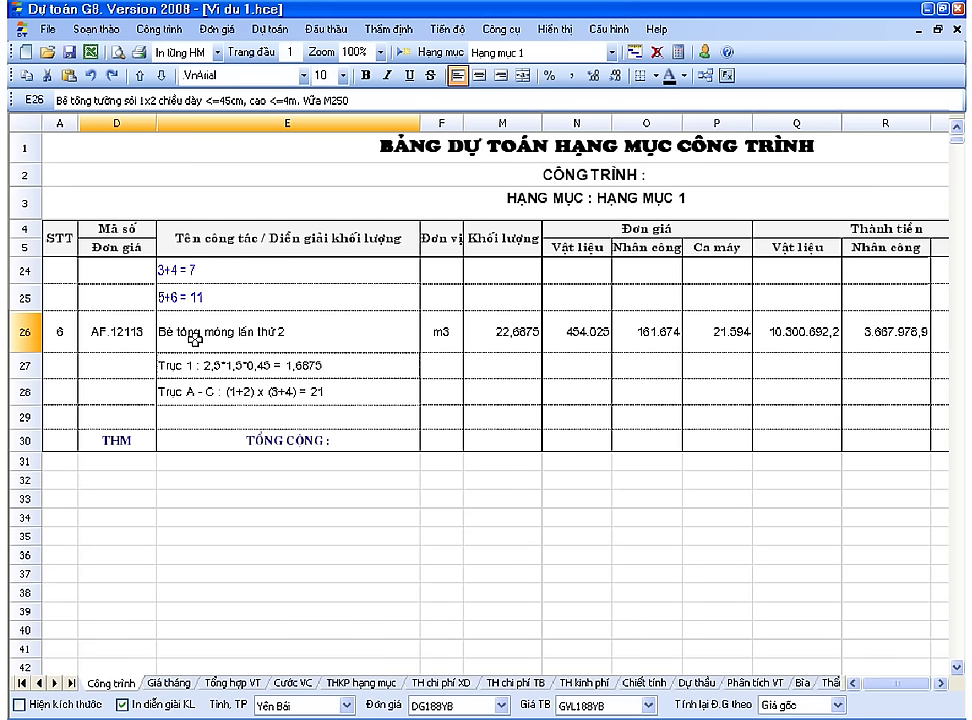
Look up code af.13 in D26 and replace the work item with AF.13211.
click(95, 334)
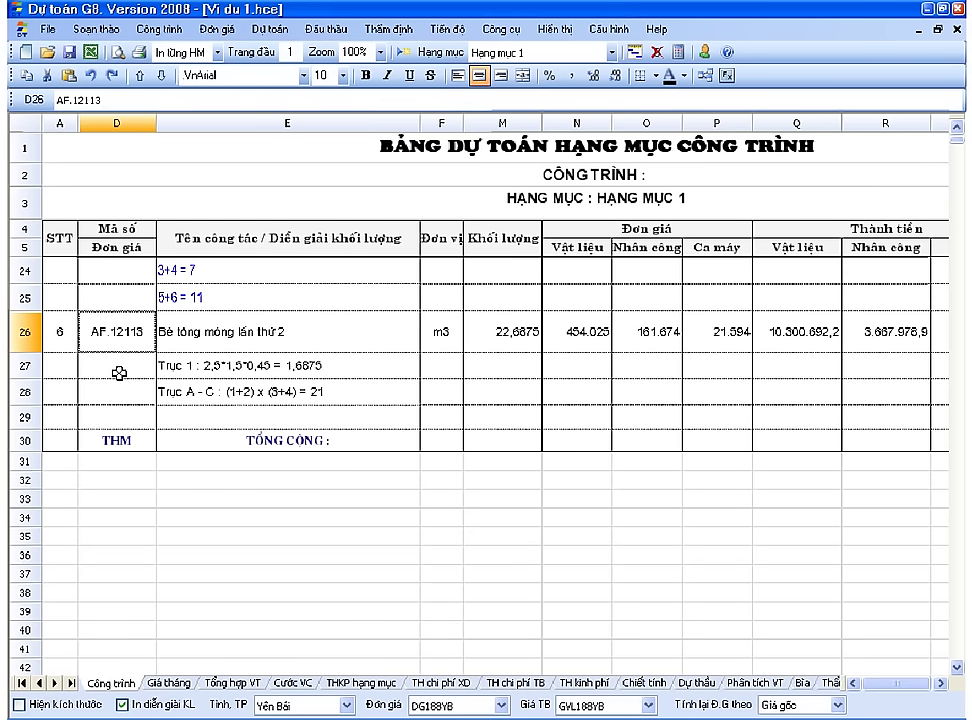
text(af.)
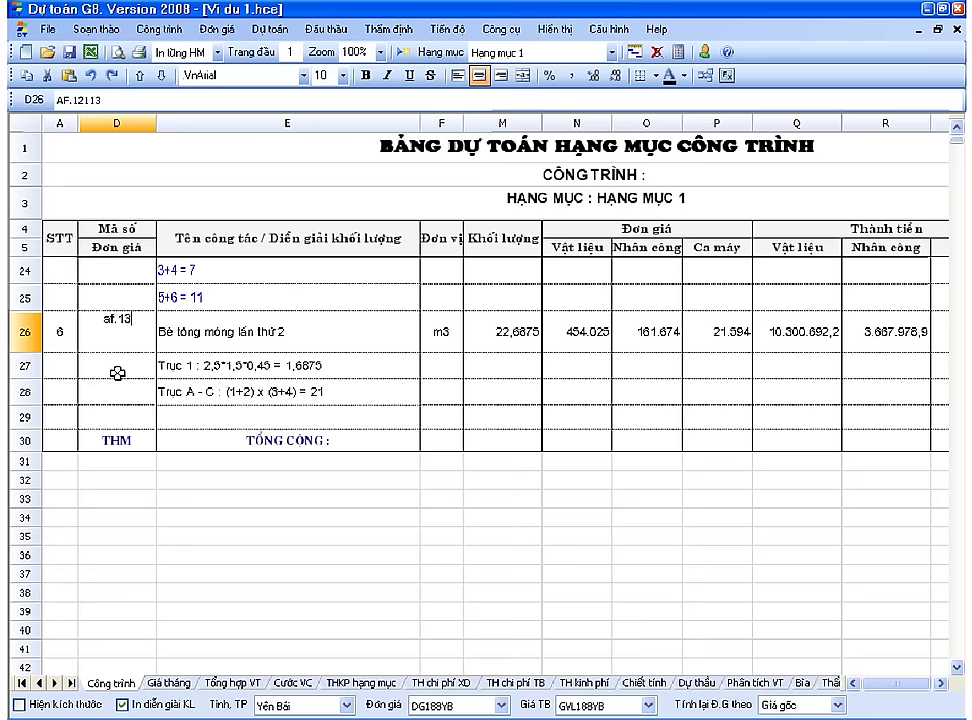
key(Return)
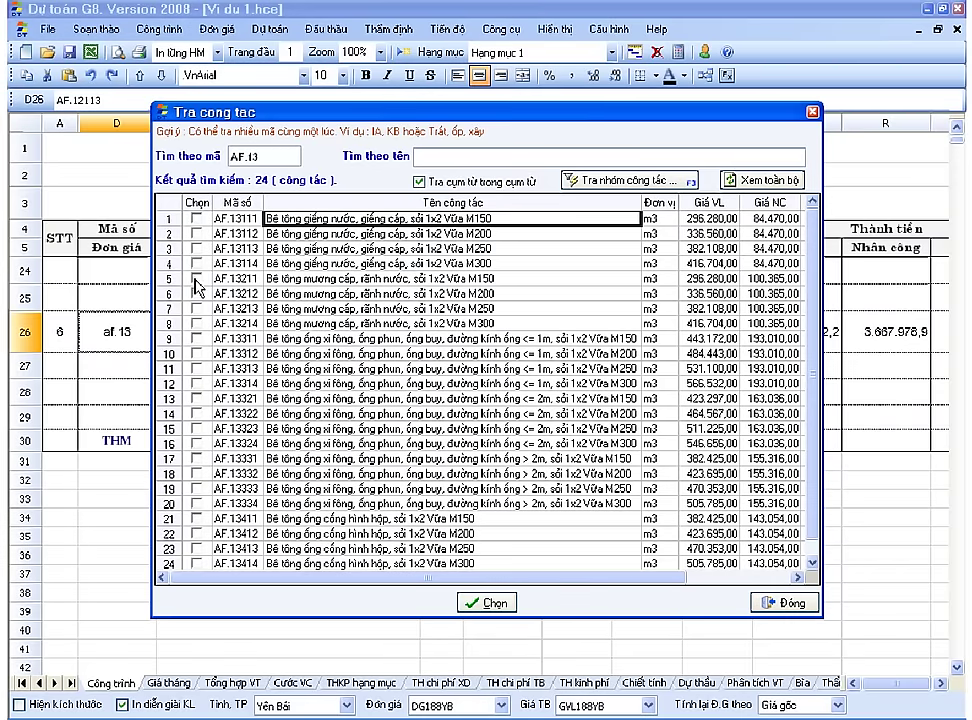
click(196, 281)
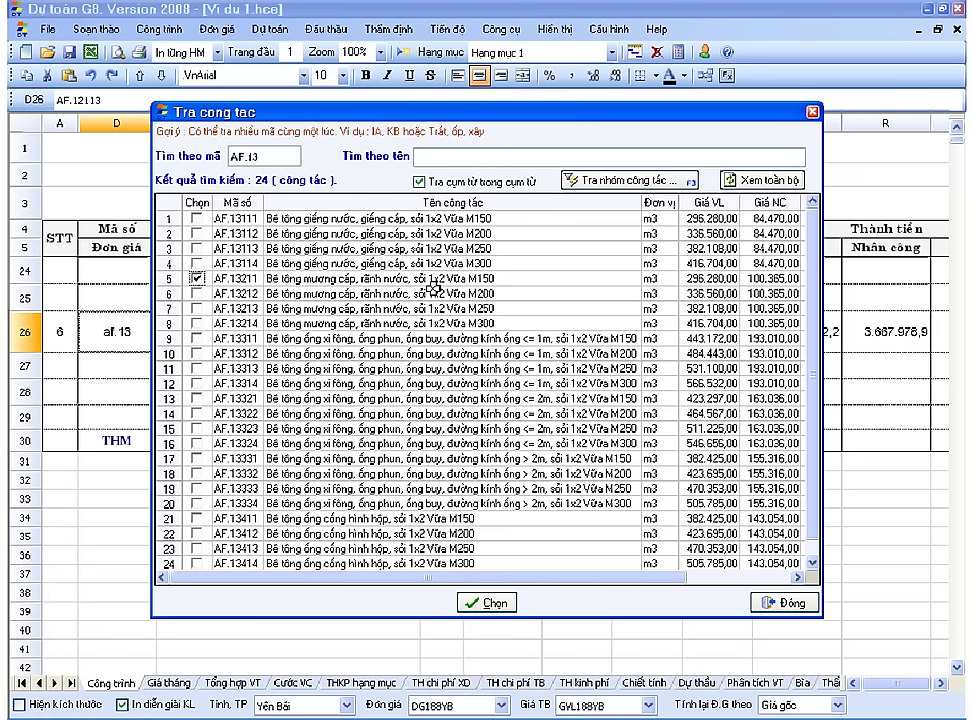
click(498, 603)
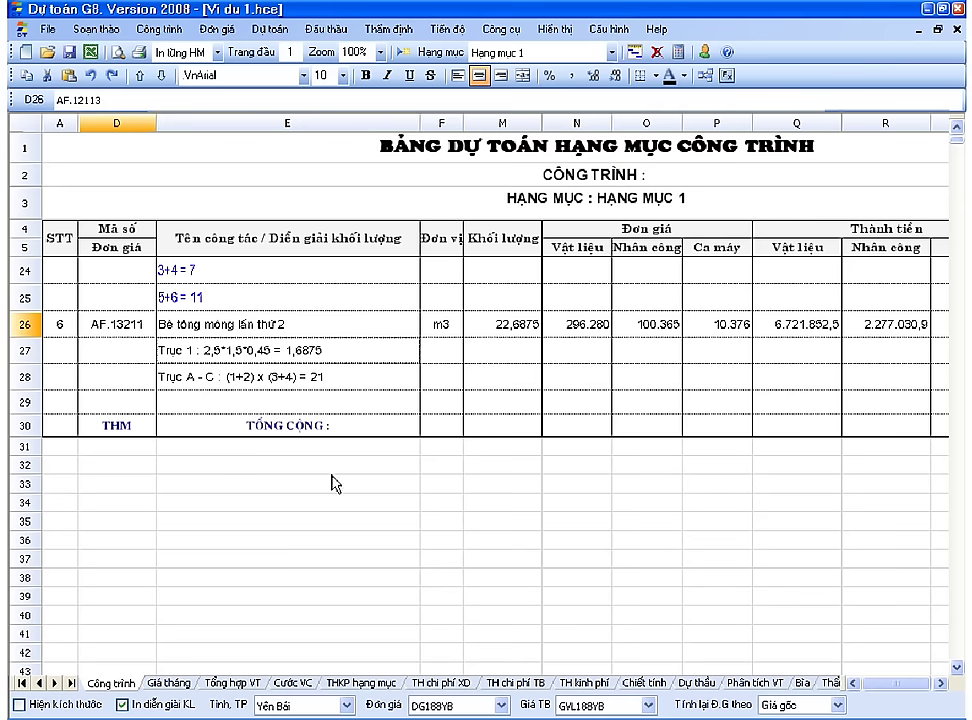
click(182, 322)
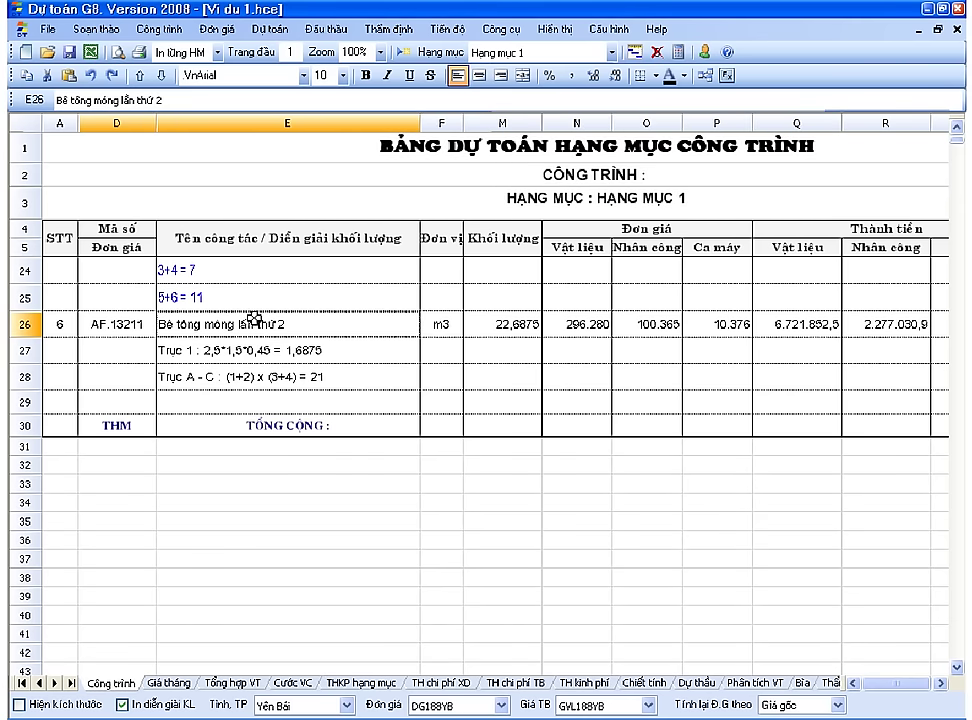
right_click(212, 354)
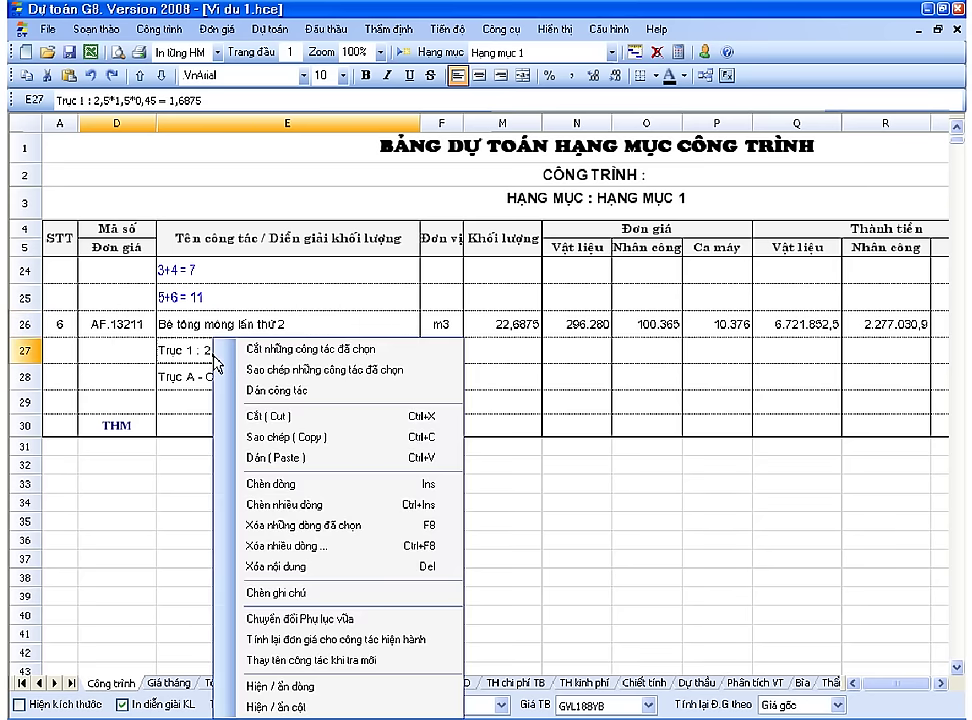
click(216, 330)
click(216, 330)
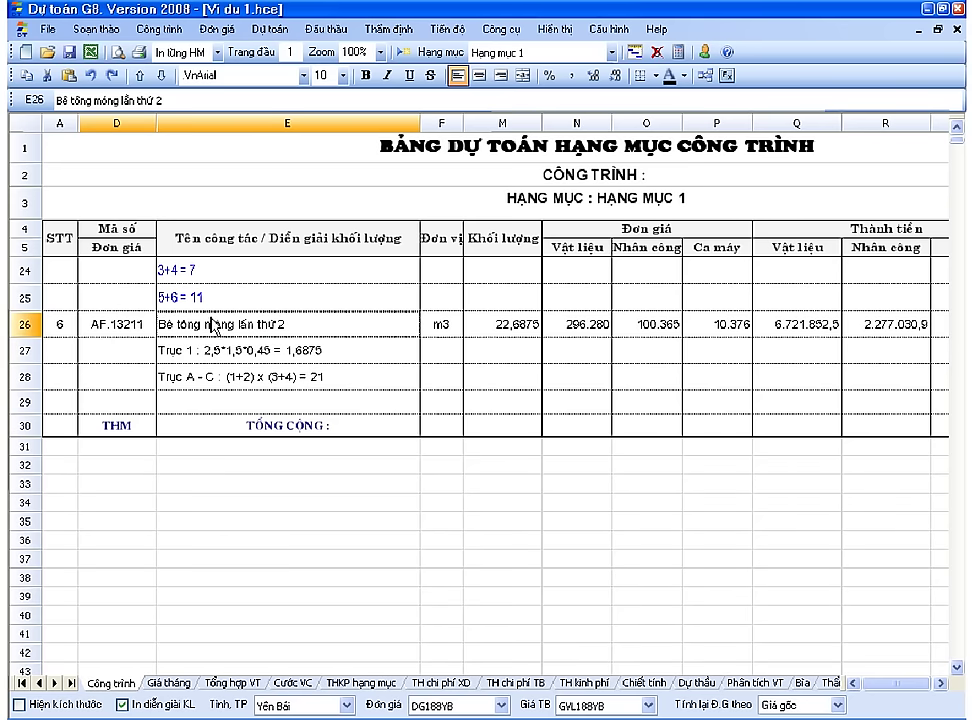
right_click(212, 327)
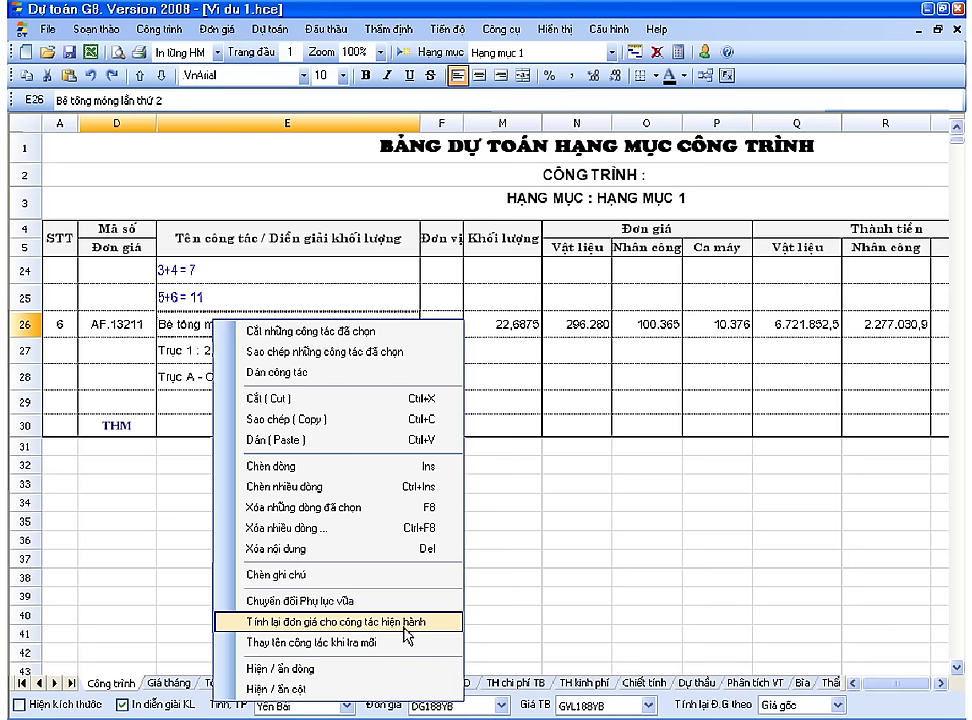
click(200, 322)
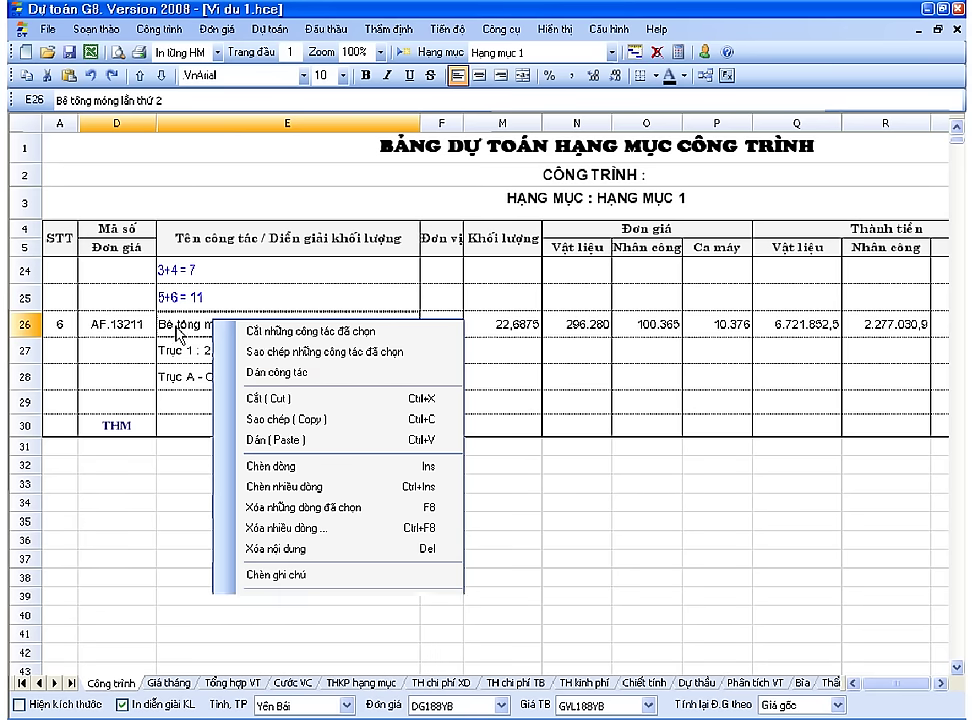
Display the material consumption table (Hao phí) for the AF.13211 work item in row 26.
click(705, 76)
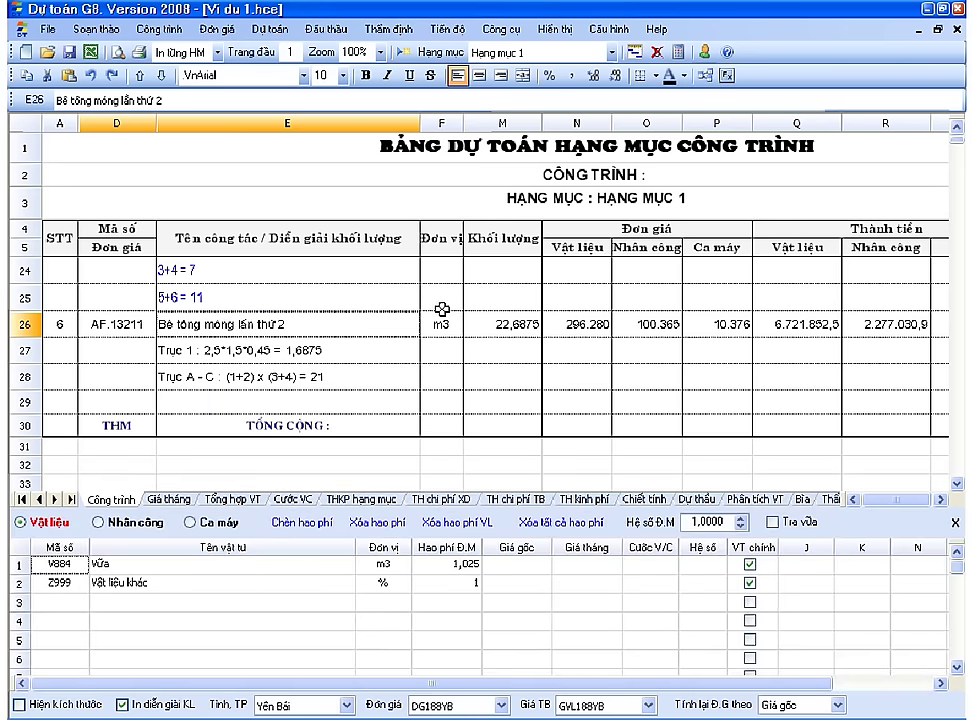
click(372, 350)
click(365, 322)
click(349, 351)
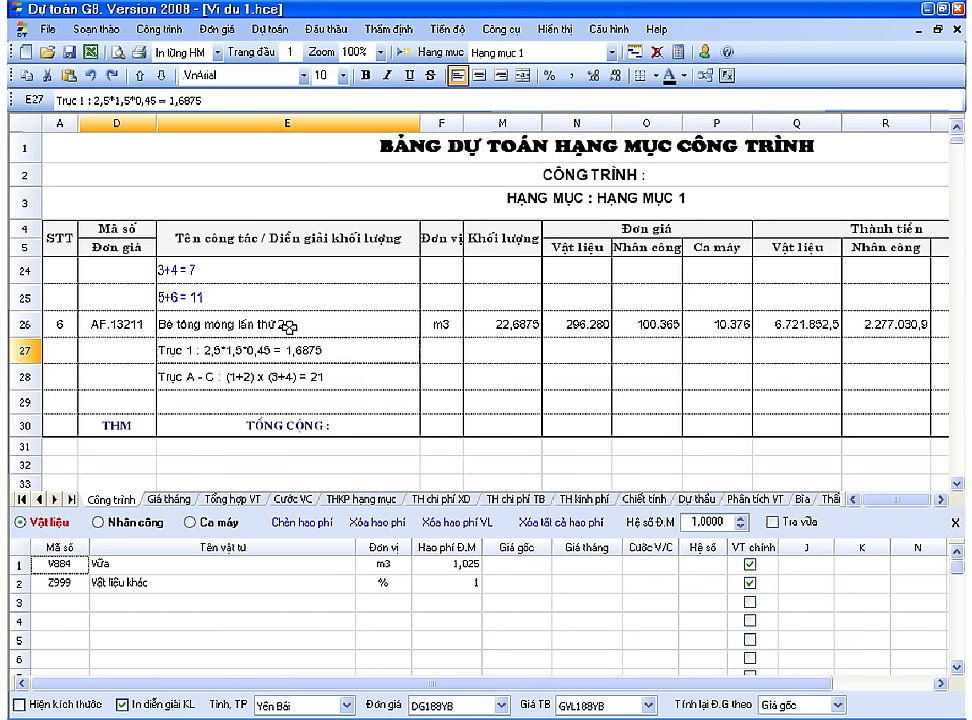
Examine the material norms and base prices of the AF.11111 item in row 18 and the available recalculation price bases.
click(347, 323)
scroll(289, 328, up, 1)
scroll(289, 328, up, 2)
click(345, 392)
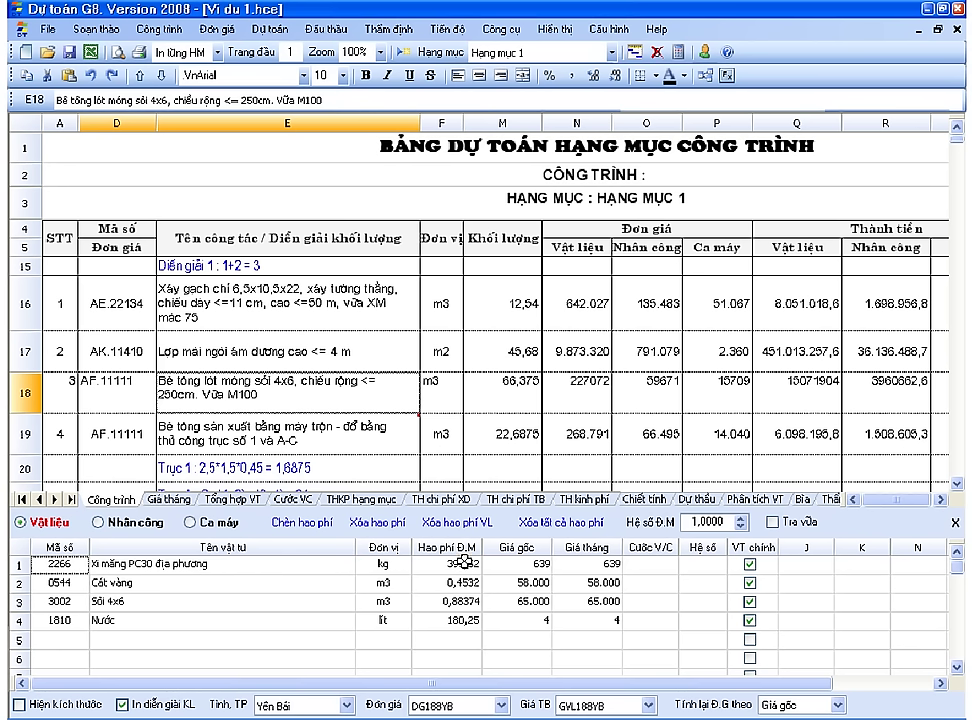
drag(464, 562, 462, 620)
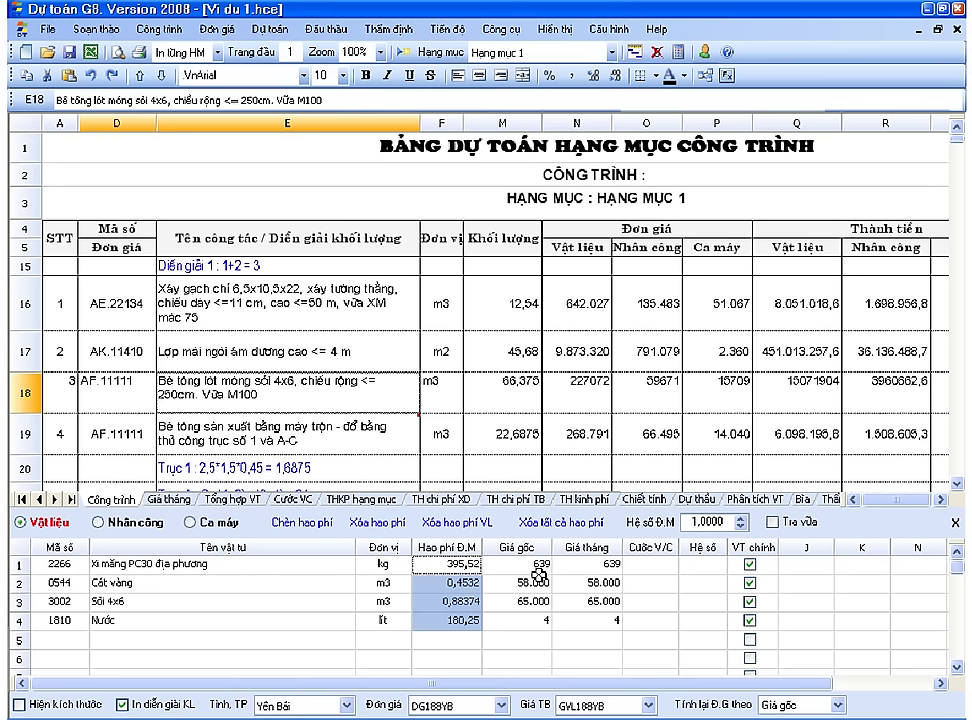
drag(540, 567, 540, 618)
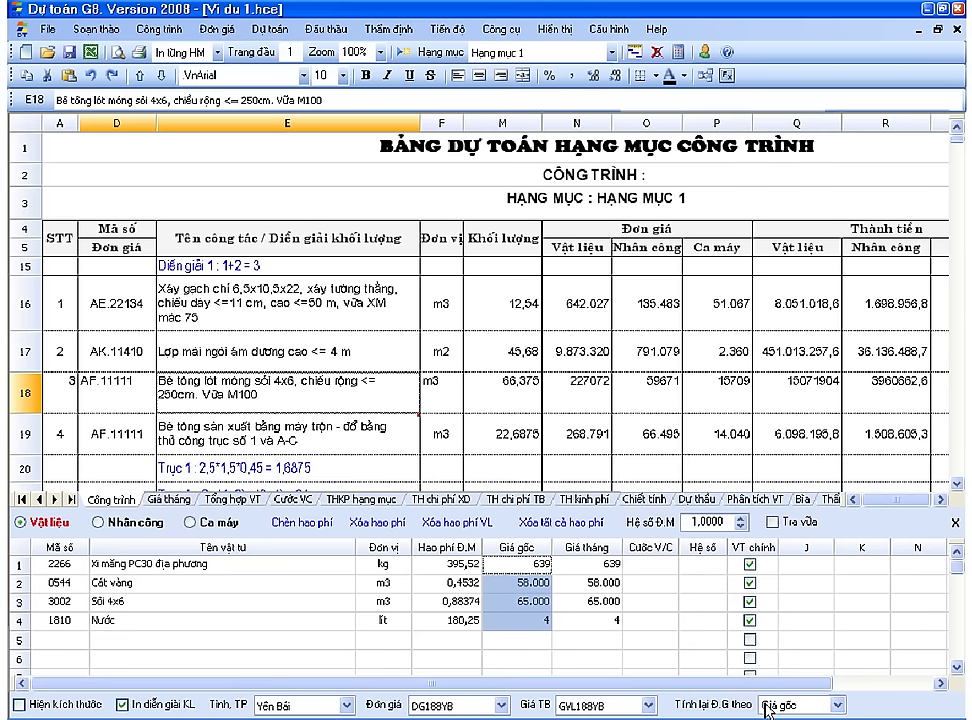
click(795, 708)
click(799, 689)
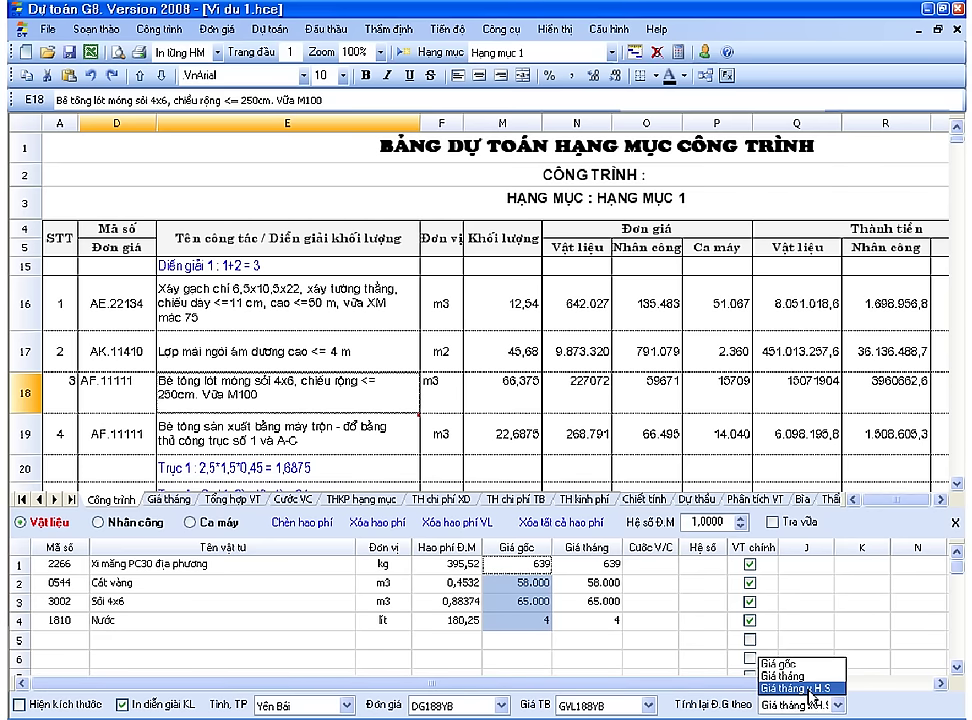
click(515, 580)
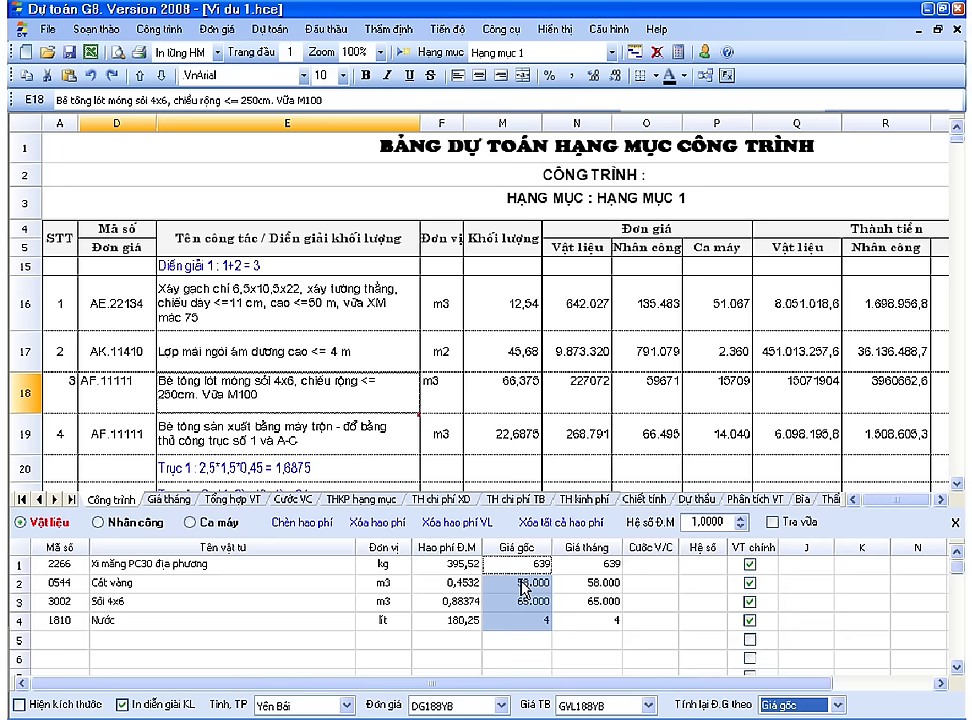
View the labour (Nhân công) and machine (Ca máy) consumption tables for row 18 and return to the materials table.
click(463, 563)
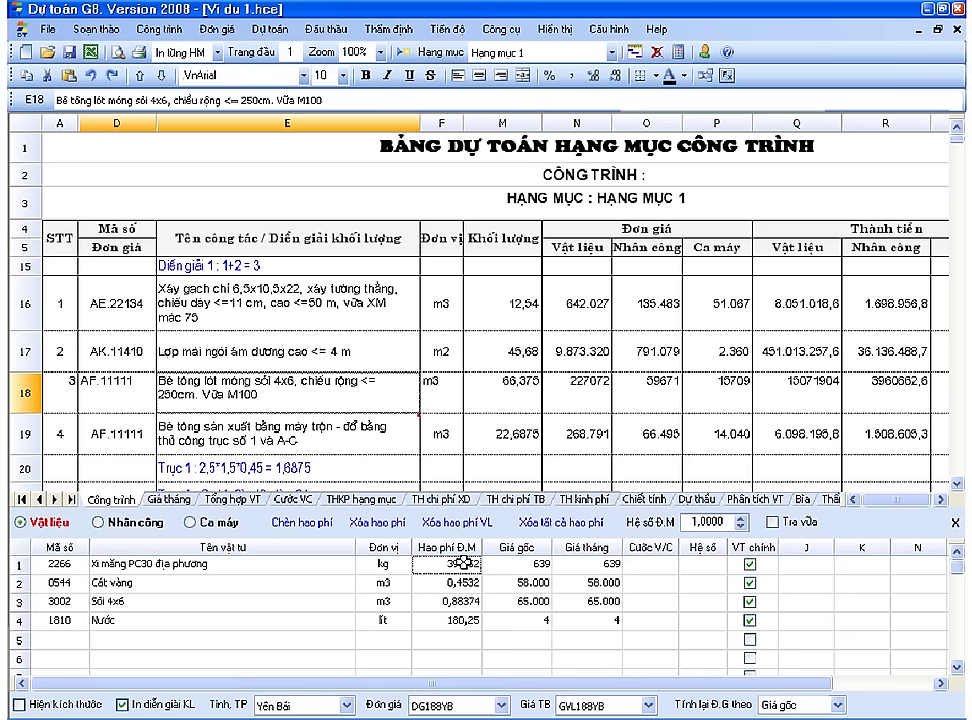
click(152, 524)
click(205, 524)
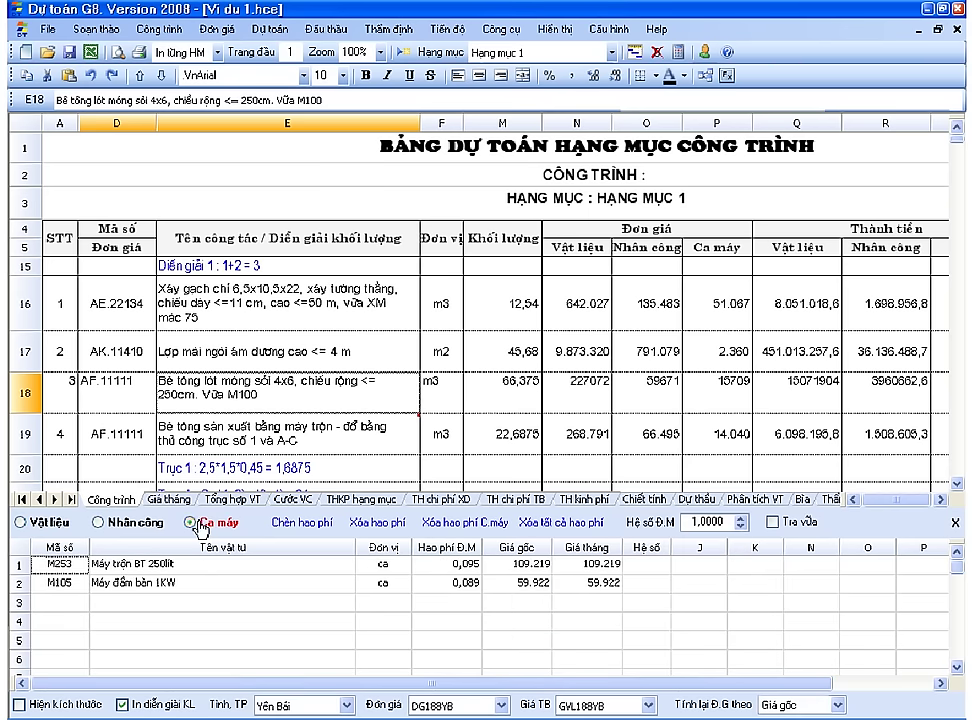
click(42, 523)
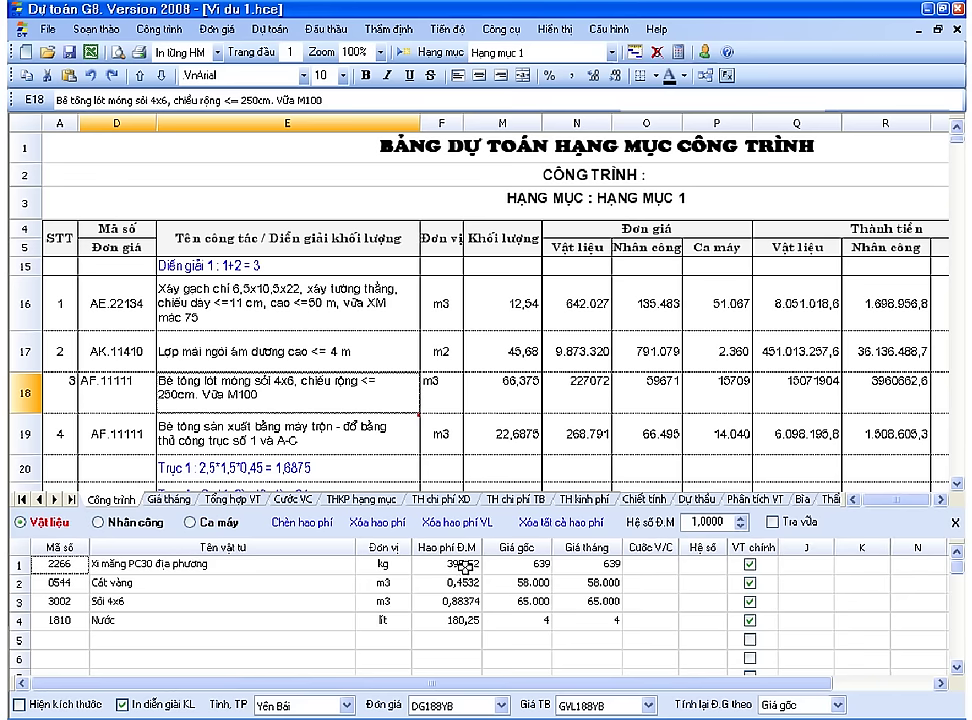
Compare row 18's material norms with its Giá gốc and Giá tháng prices and check the price basis choices for recalculation.
drag(445, 564, 447, 620)
drag(548, 580, 550, 622)
click(520, 583)
click(837, 705)
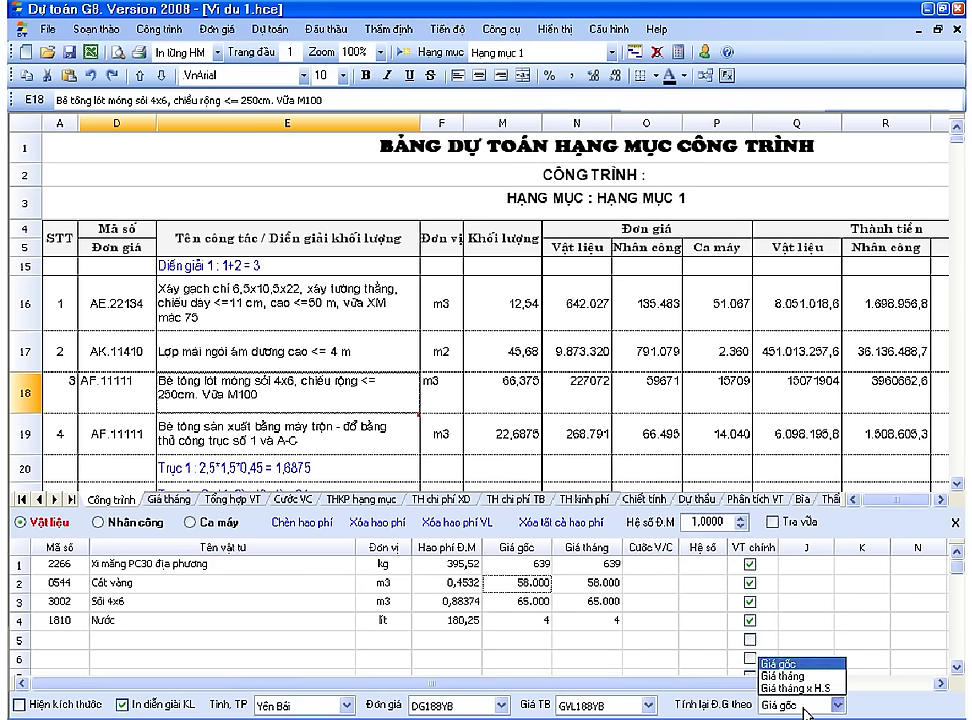
click(516, 568)
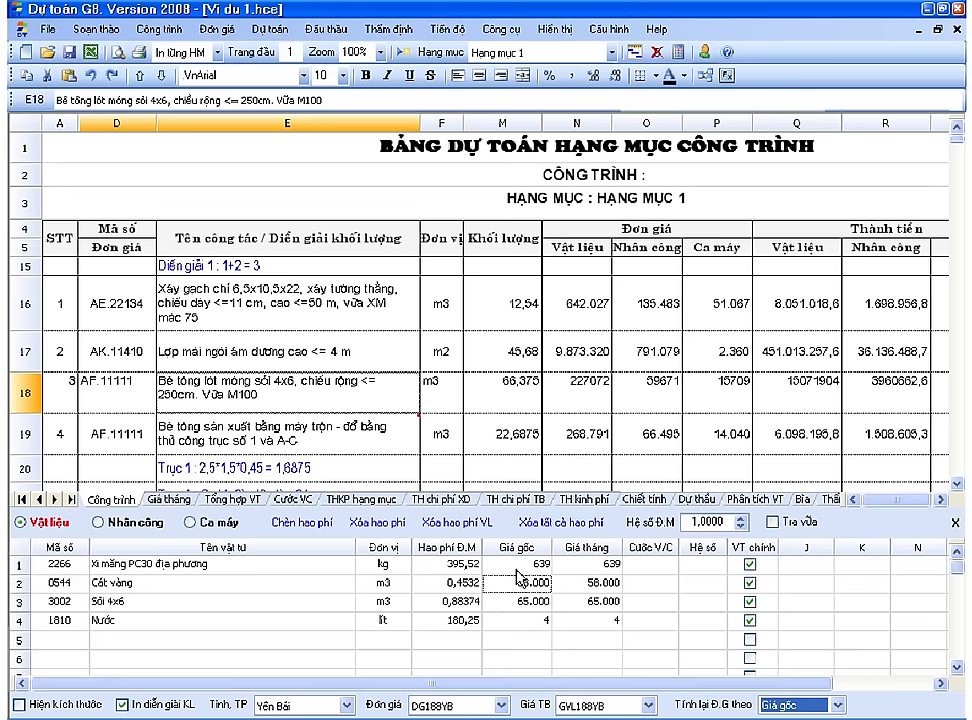
drag(455, 566, 463, 620)
drag(594, 570, 588, 616)
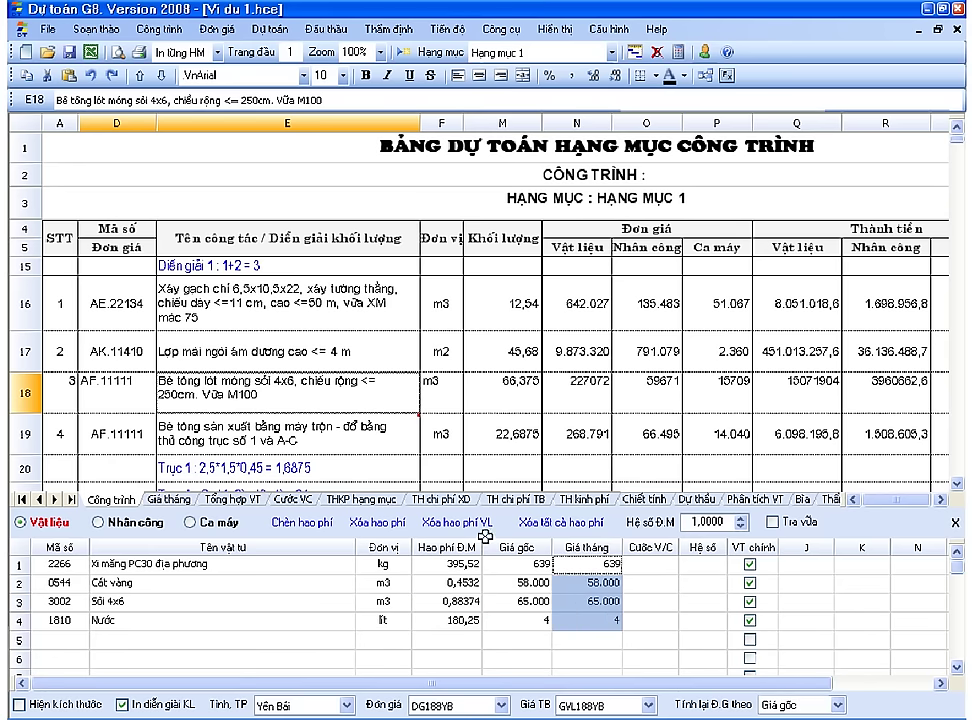
Recalculate the unit price of the AF.11111 work item in row 18 on the Giá gốc basis.
click(373, 446)
click(363, 394)
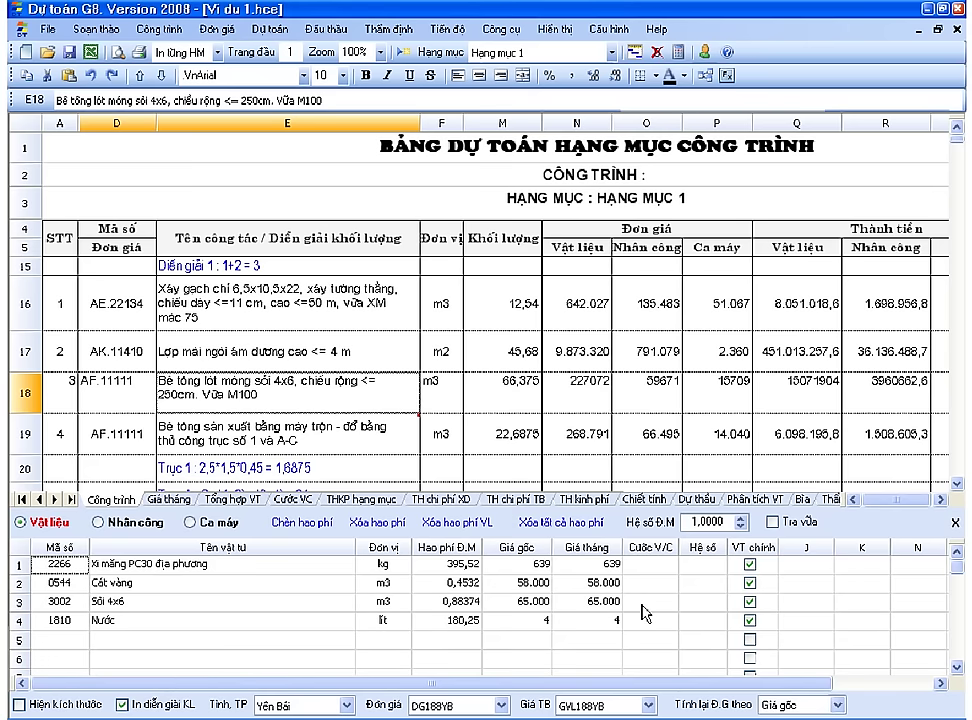
right_click(390, 400)
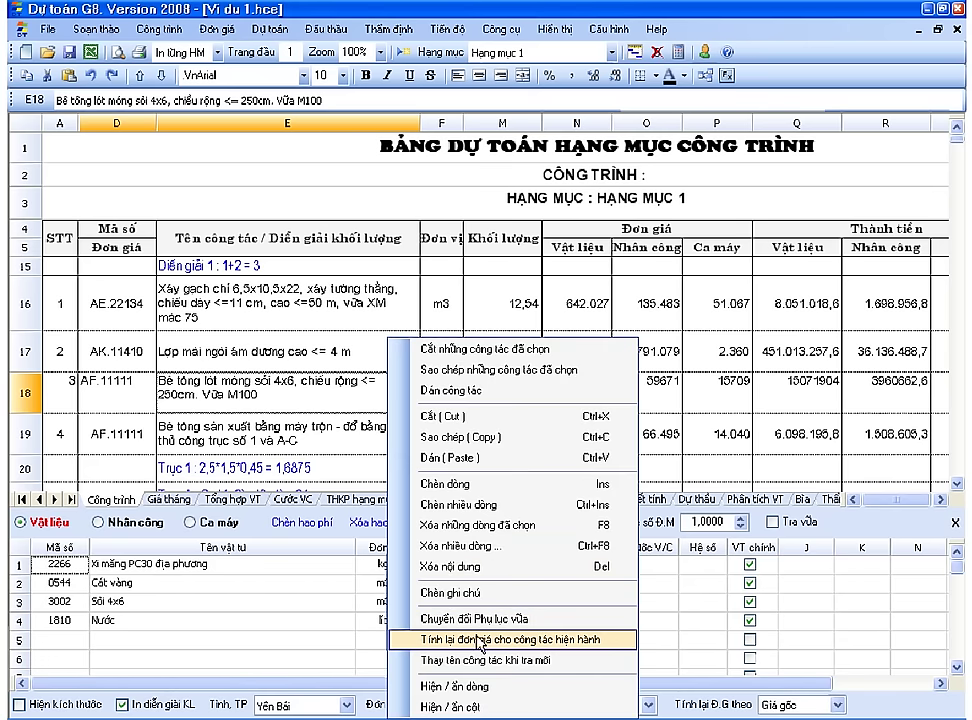
click(522, 640)
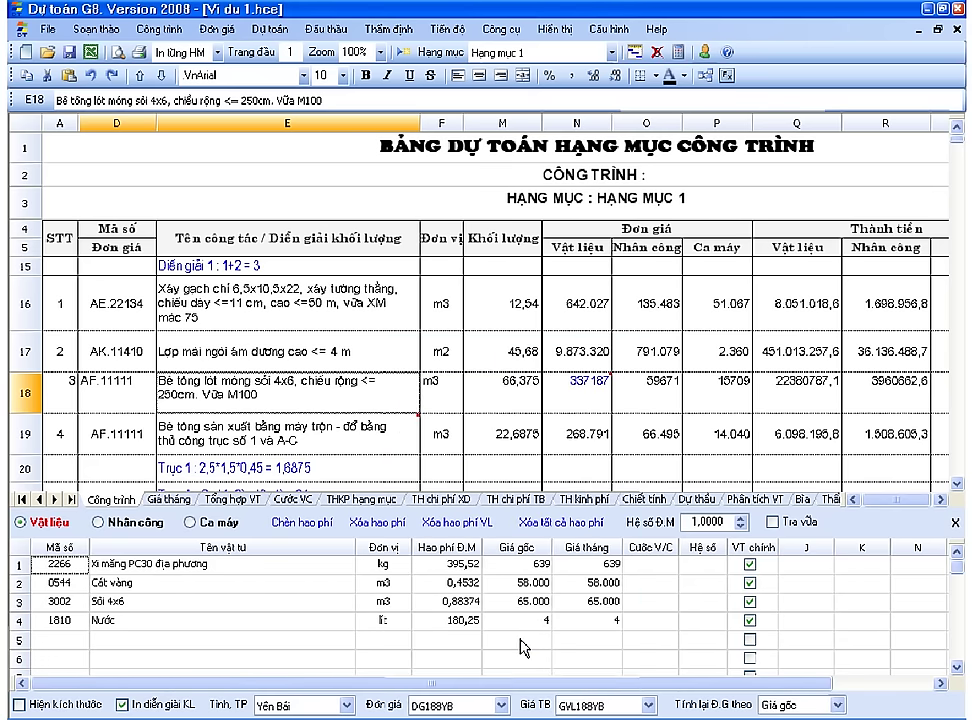
Inspect row 18's material, labour and machine unit prices and read the note attached to N18.
click(588, 392)
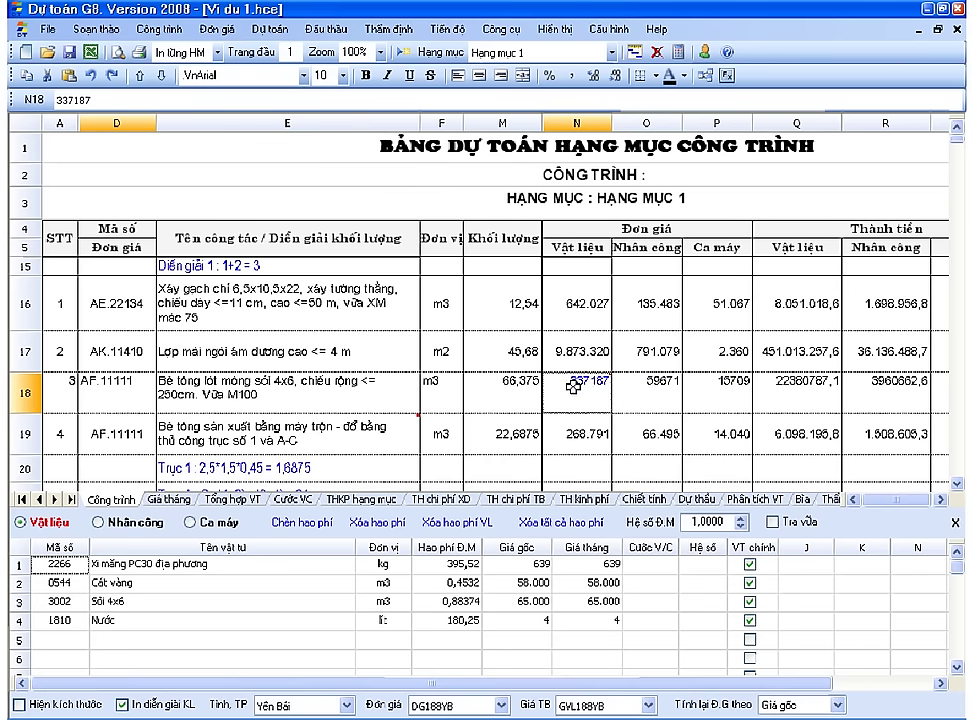
click(615, 392)
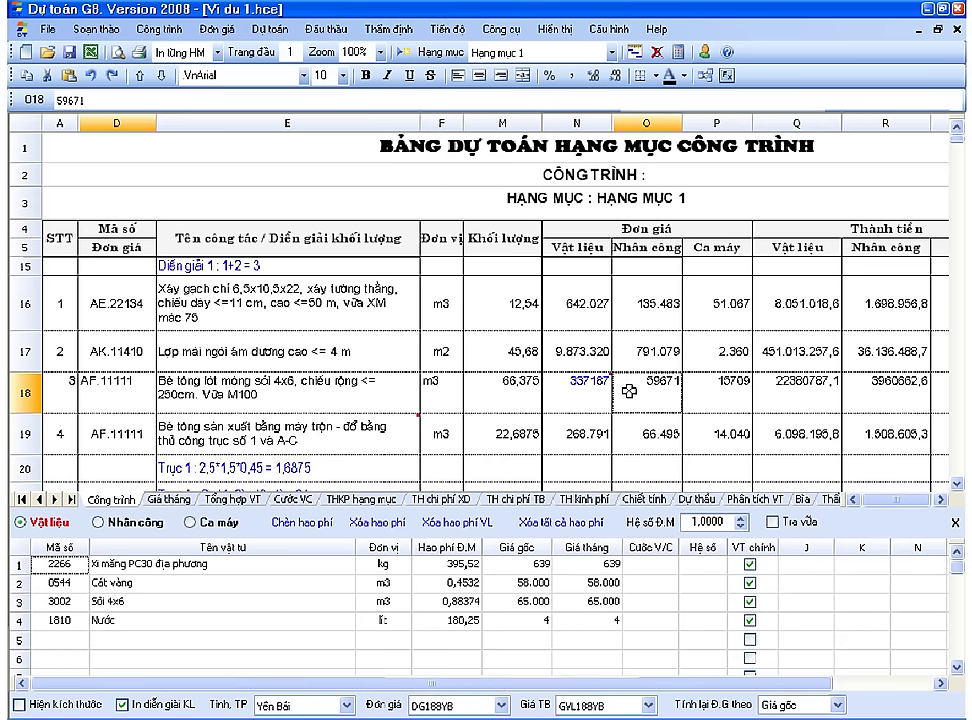
key(Right)
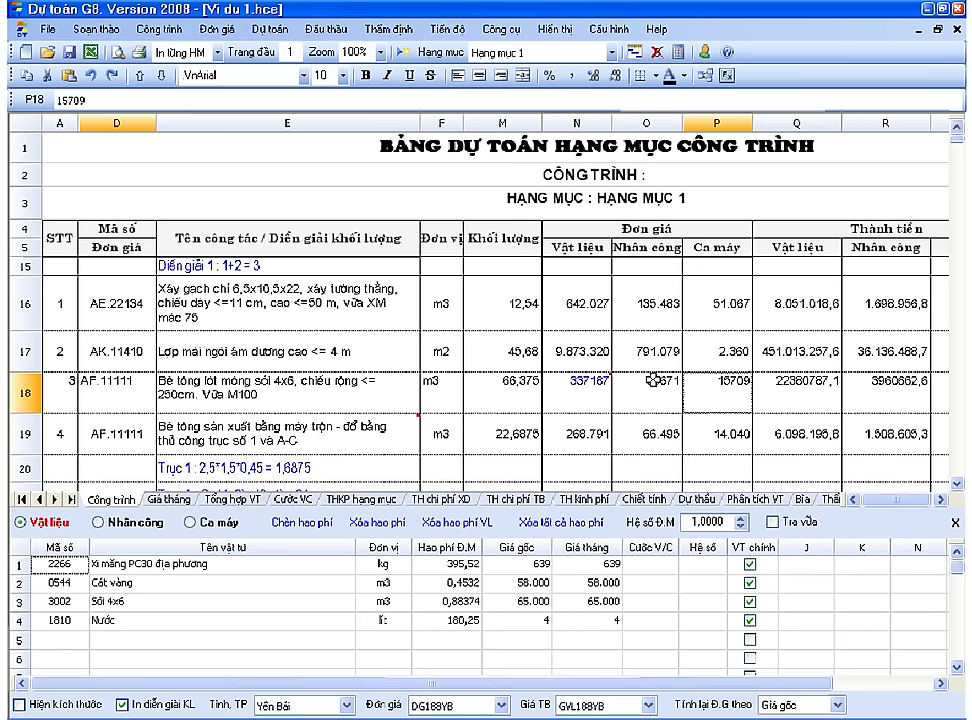
mouse_move(610, 380)
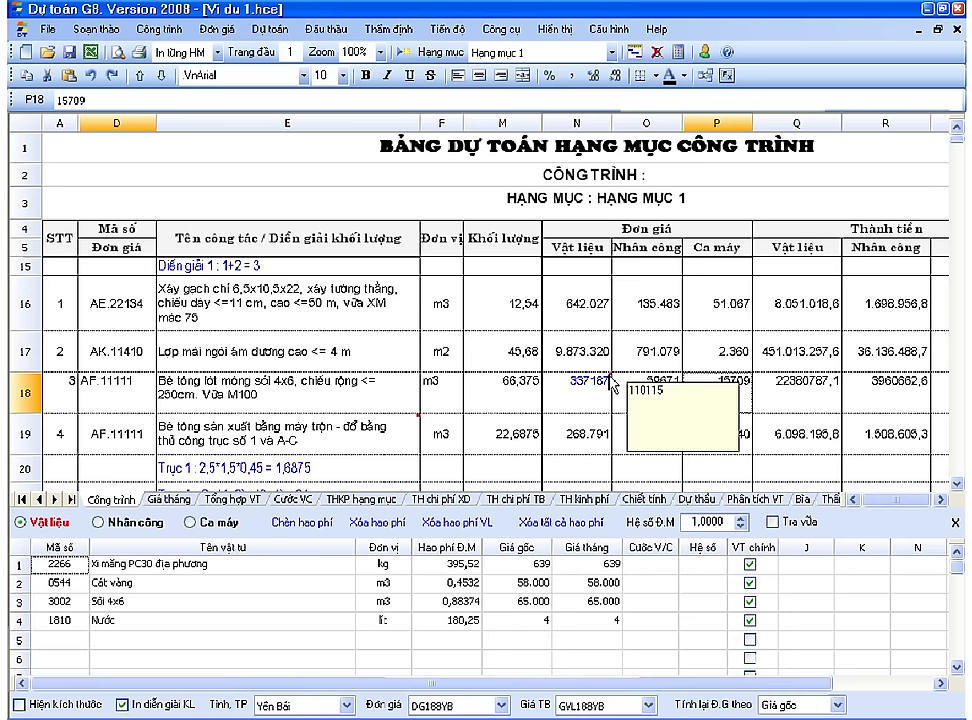
click(589, 394)
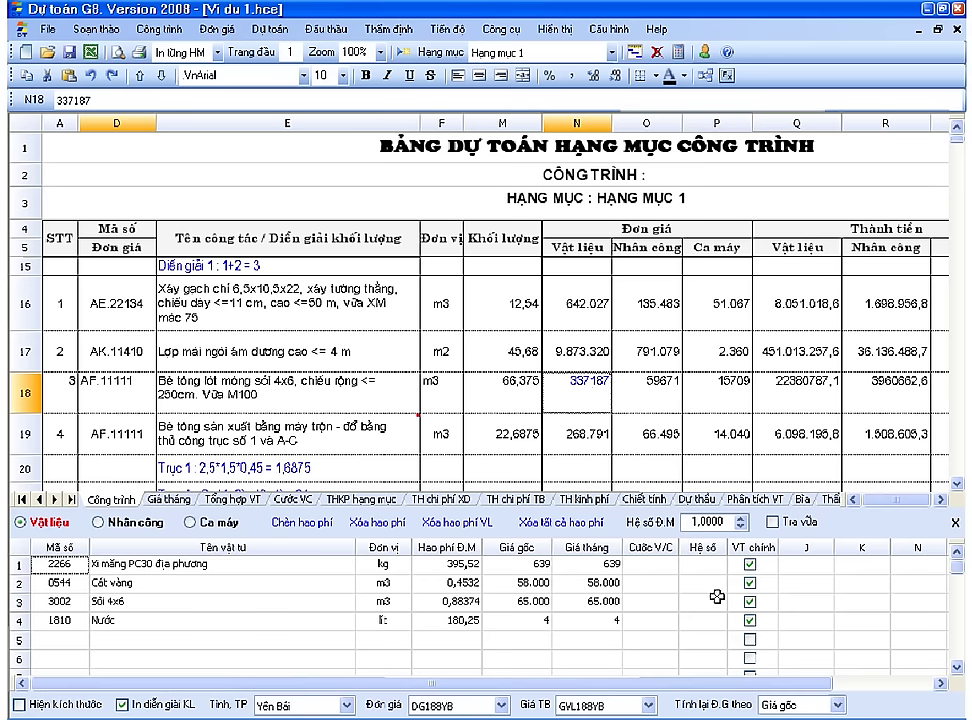
Set the unit price recalculation basis (Tính lại Đ.G theo) to Giá tháng and review the commands available for row 18.
click(795, 704)
click(798, 682)
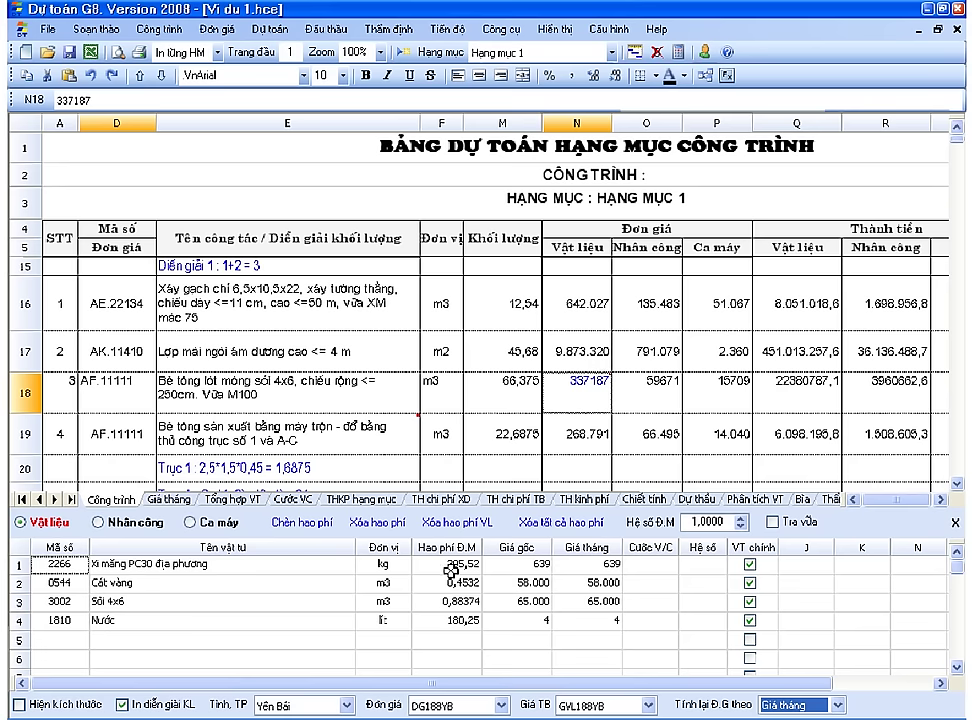
drag(450, 584, 457, 599)
drag(585, 583, 607, 616)
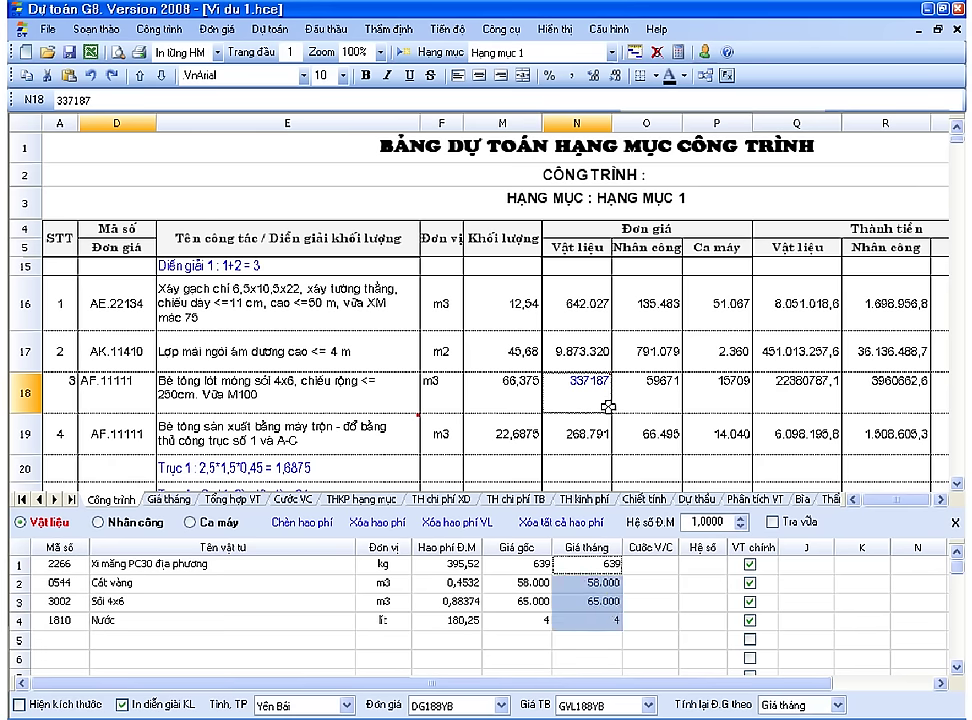
click(510, 392)
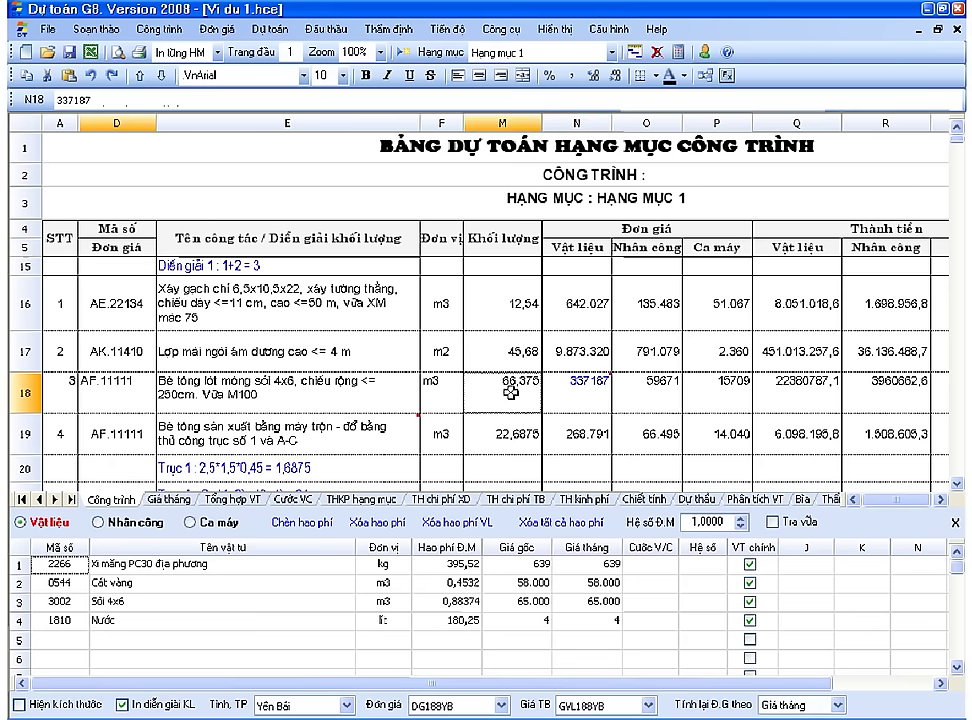
right_click(382, 395)
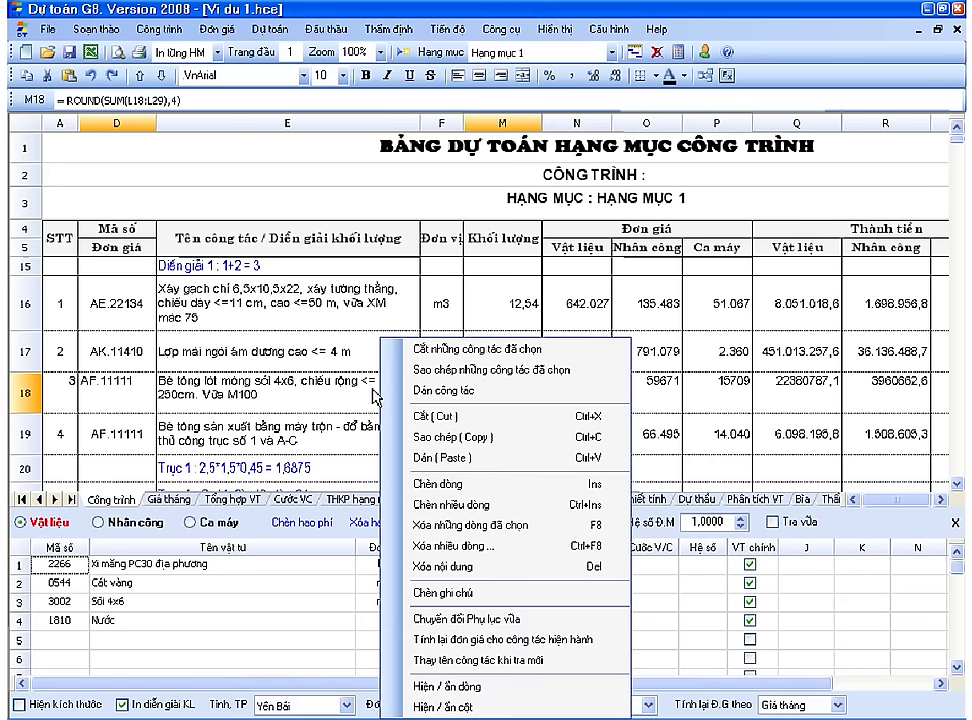
click(311, 381)
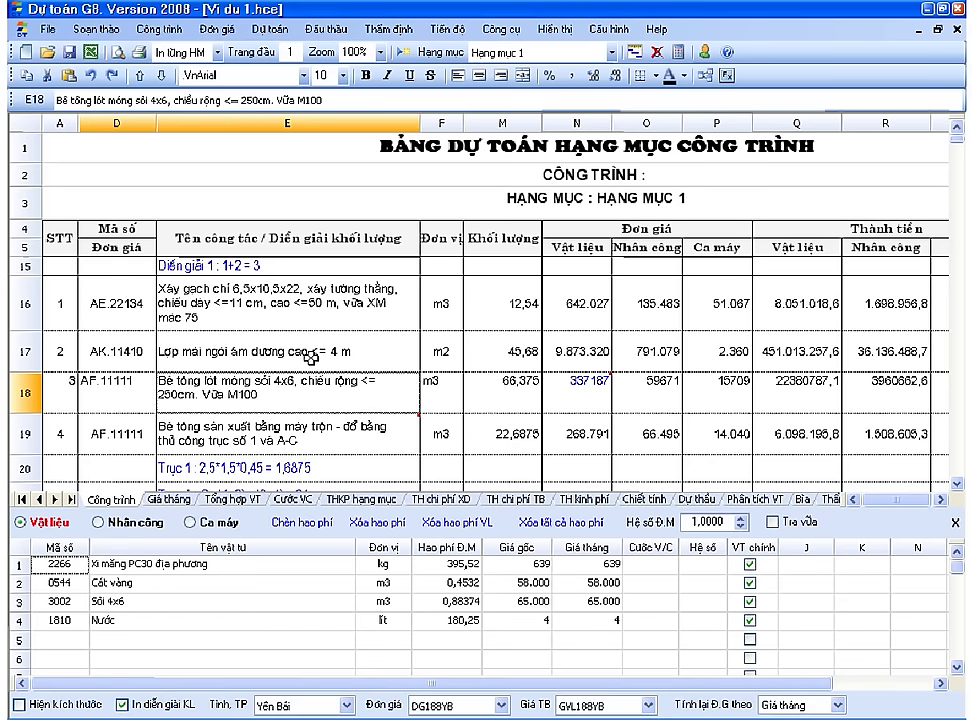
Examine the material consumption tables of the work items in rows 17, 16 and 14.
click(311, 357)
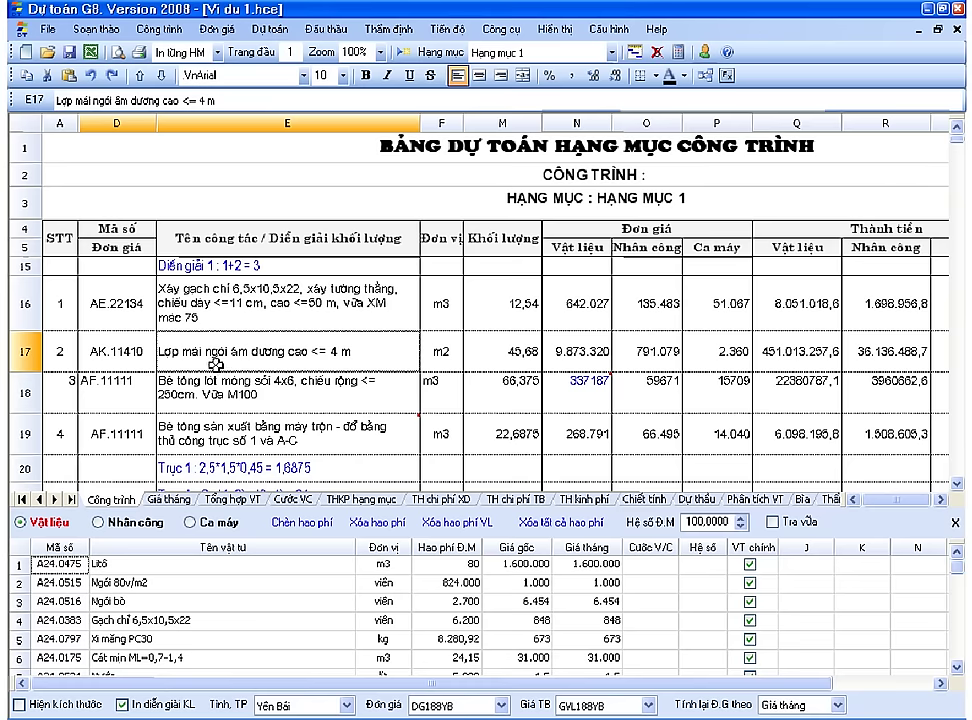
scroll(160, 280, up, 3)
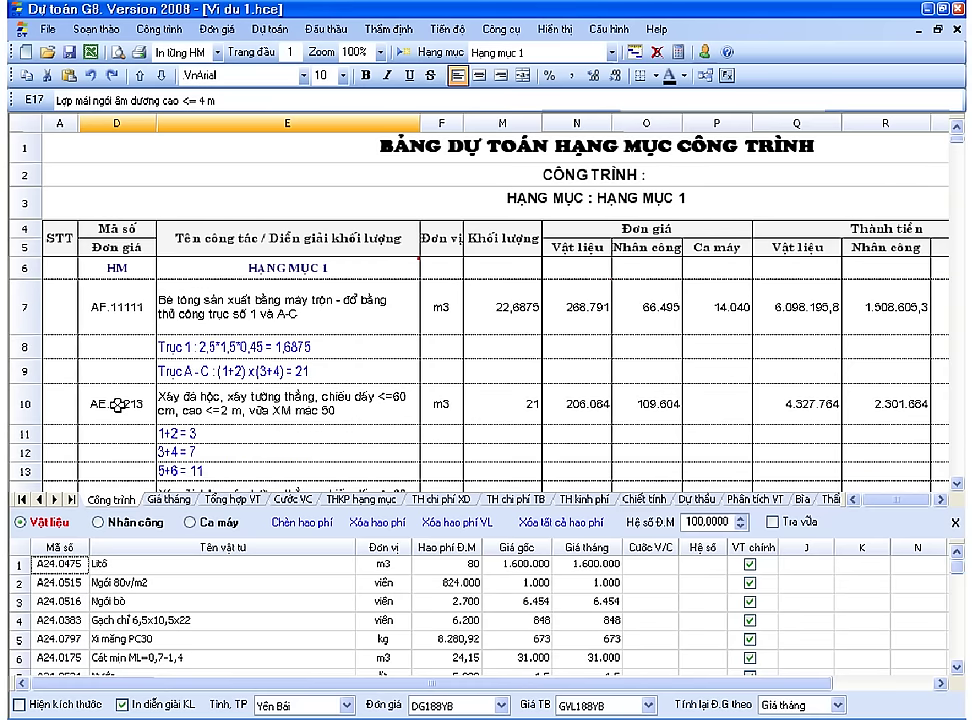
scroll(120, 404, down, 2)
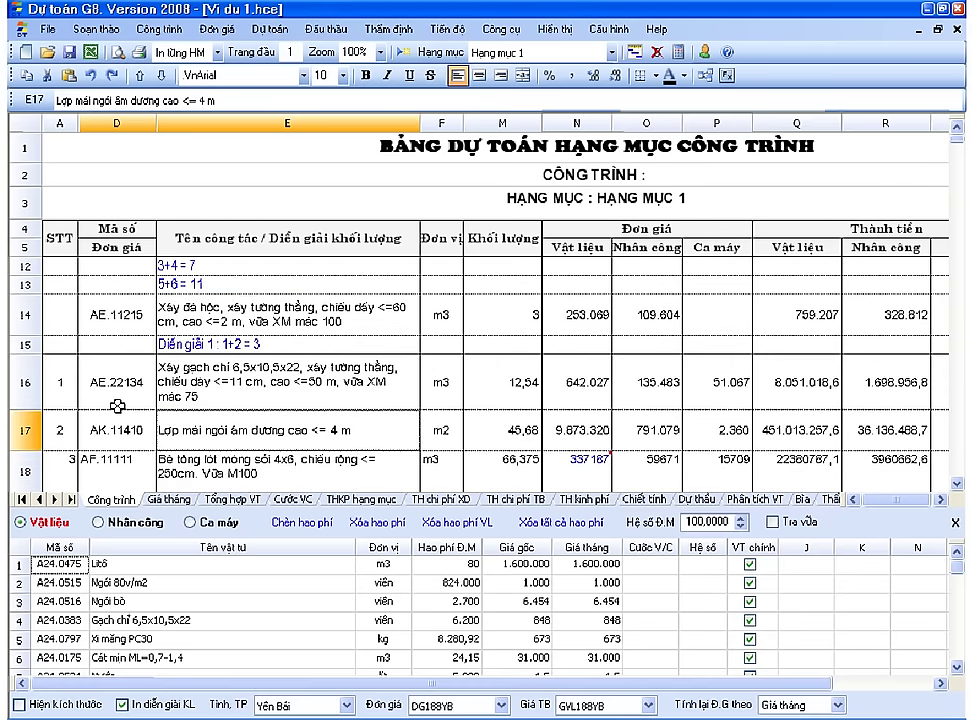
click(213, 368)
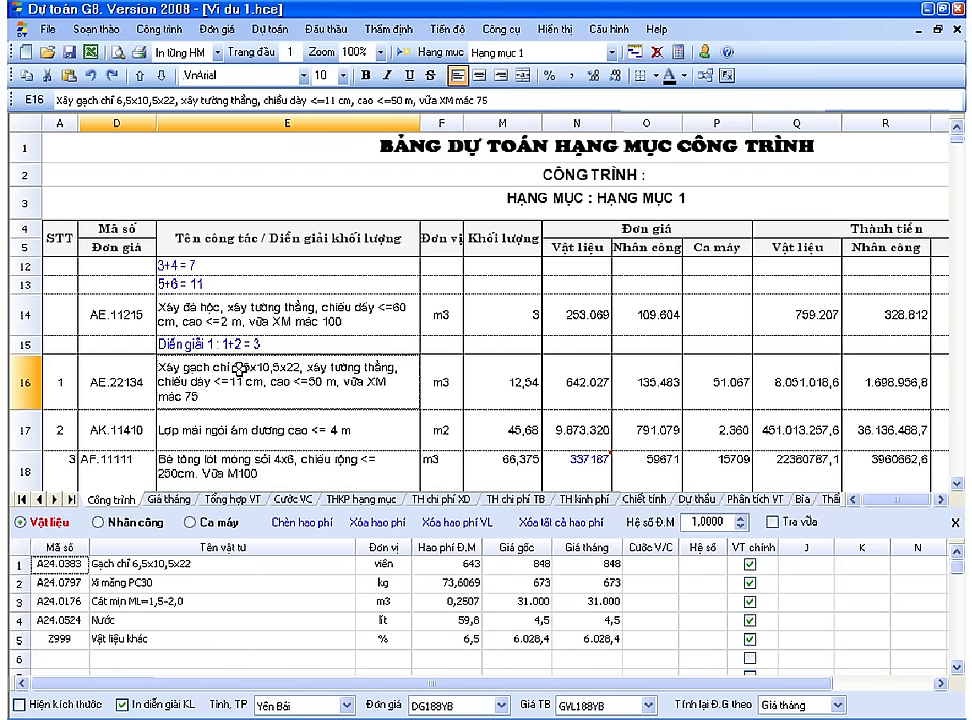
click(255, 318)
right_click(255, 318)
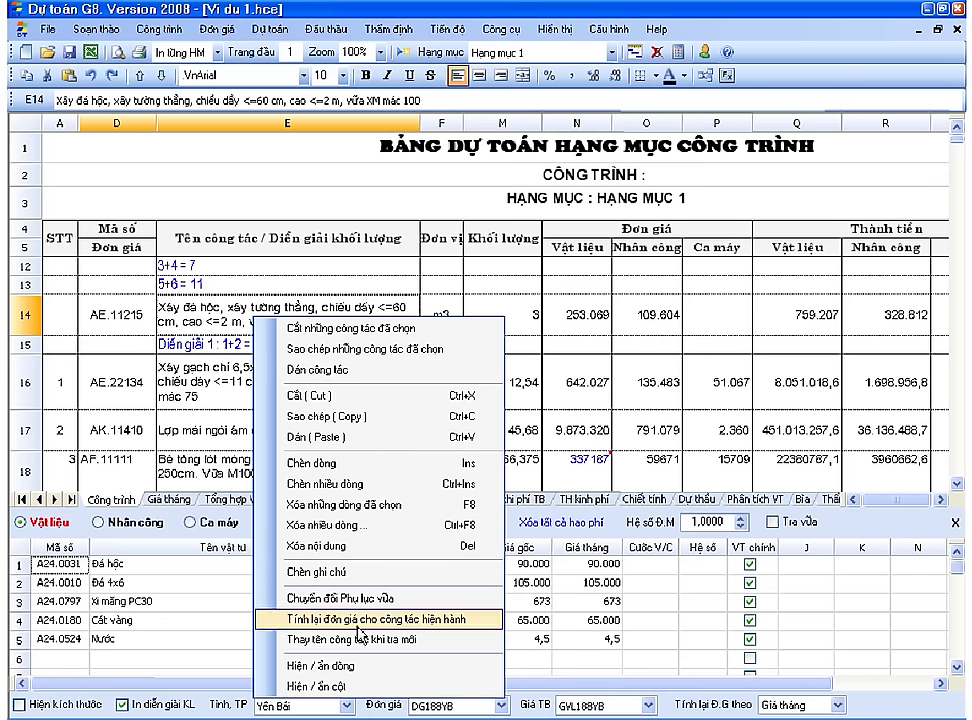
click(207, 418)
click(205, 390)
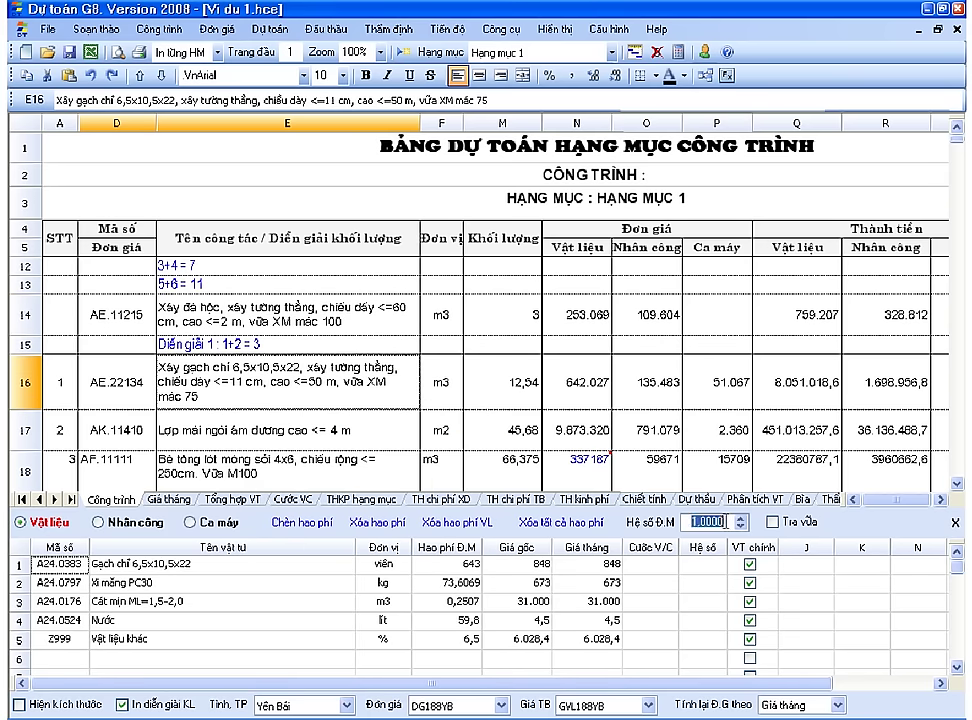
Check the norm coefficient (Hệ số Đ.M) and compare the consumption tables across the work items in rows 14 to 17.
drag(721, 521, 689, 521)
click(308, 339)
click(321, 325)
click(309, 355)
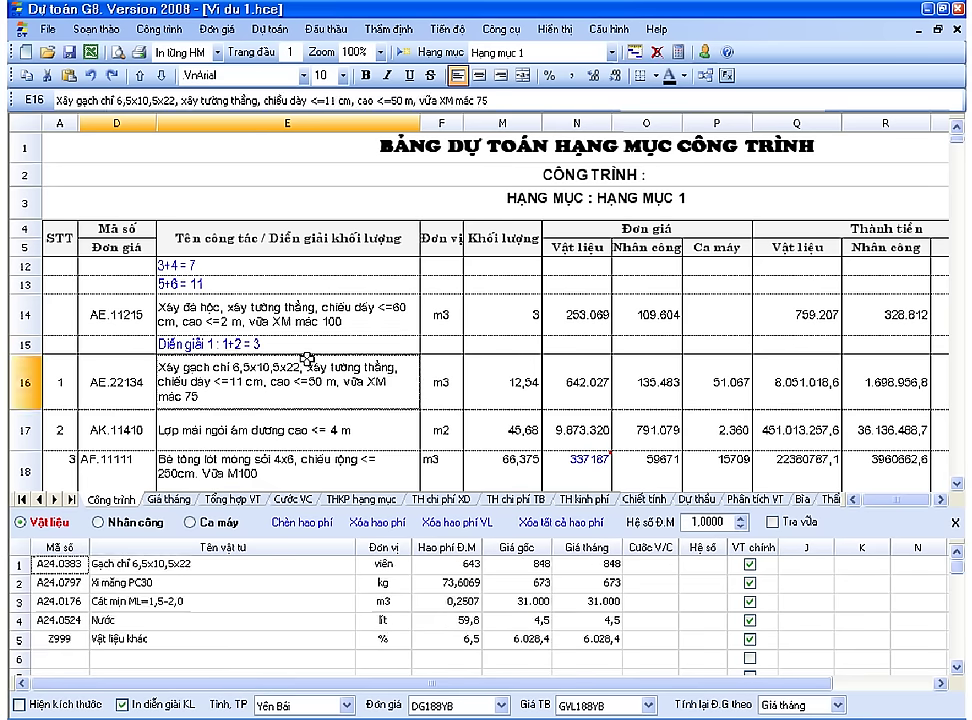
click(306, 346)
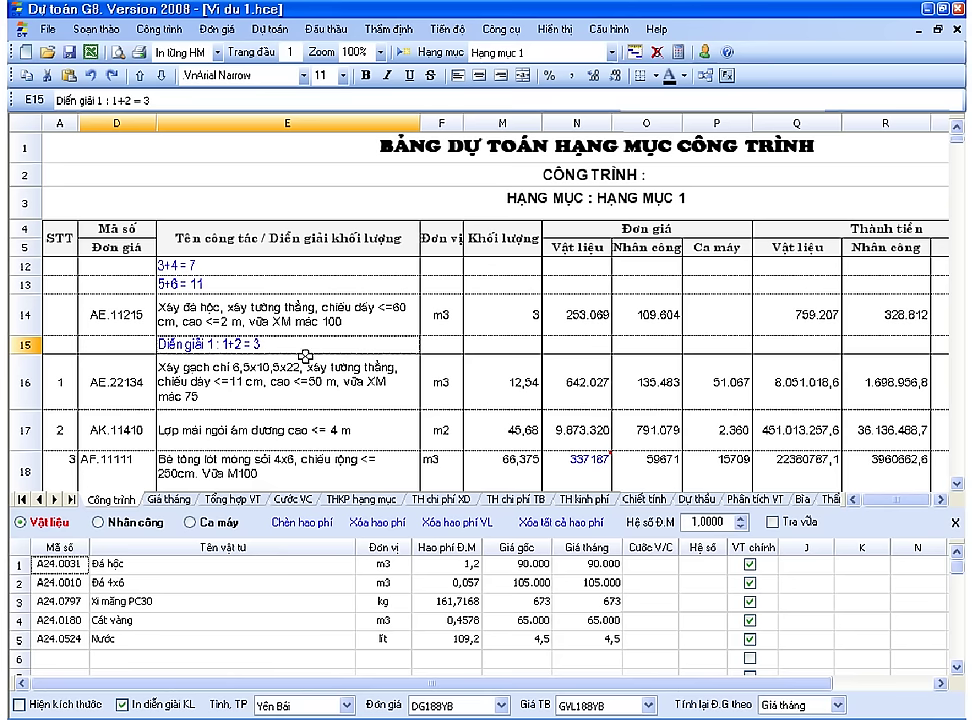
click(298, 382)
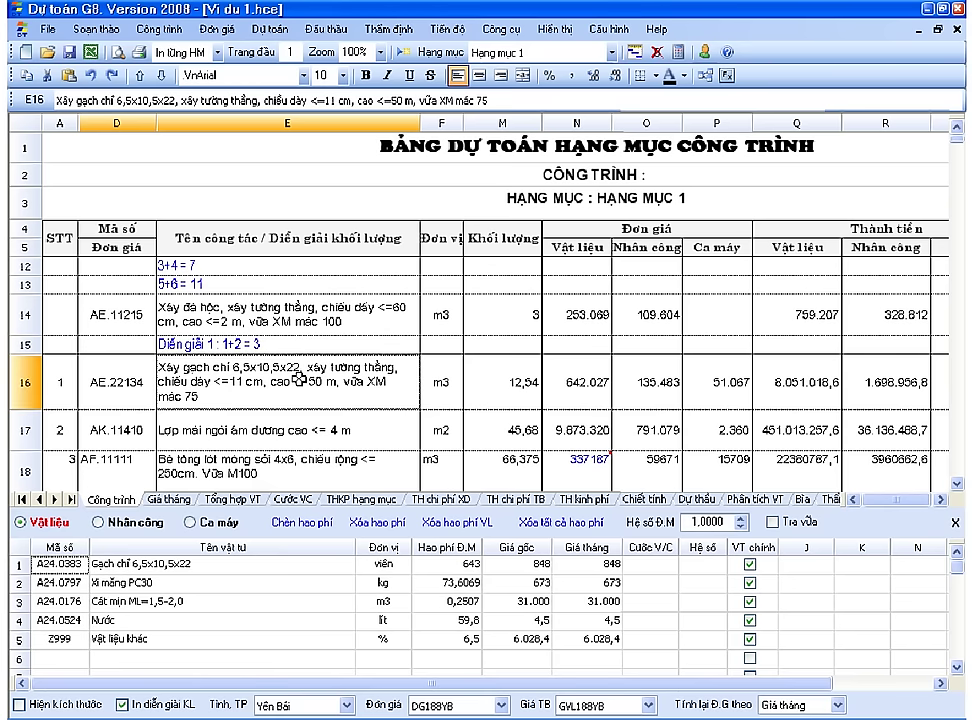
click(292, 330)
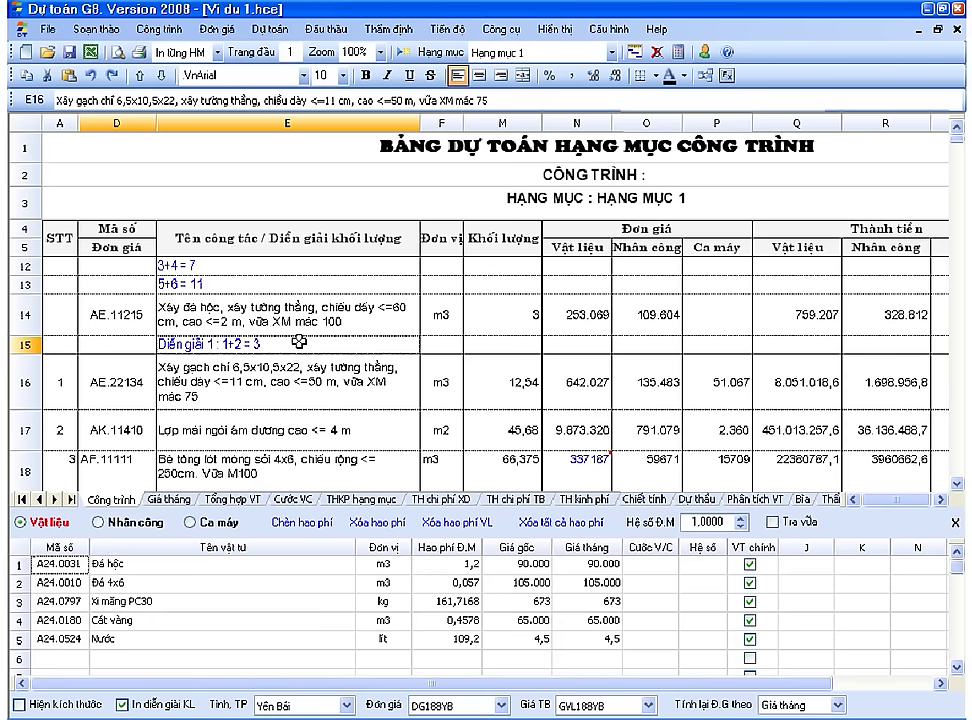
click(137, 342)
click(132, 318)
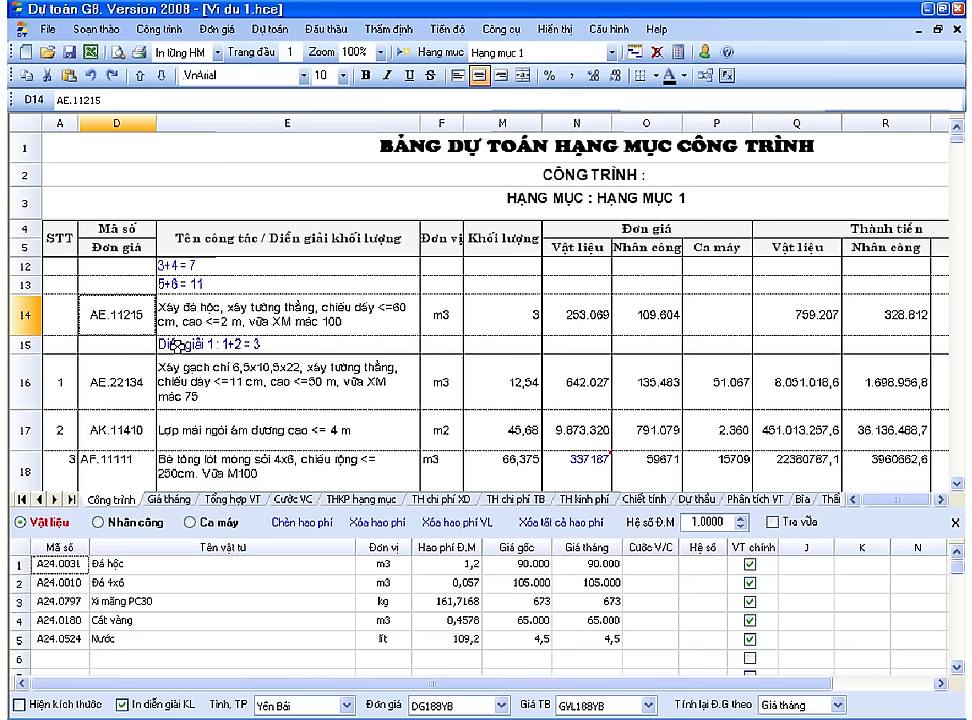
click(175, 345)
click(205, 390)
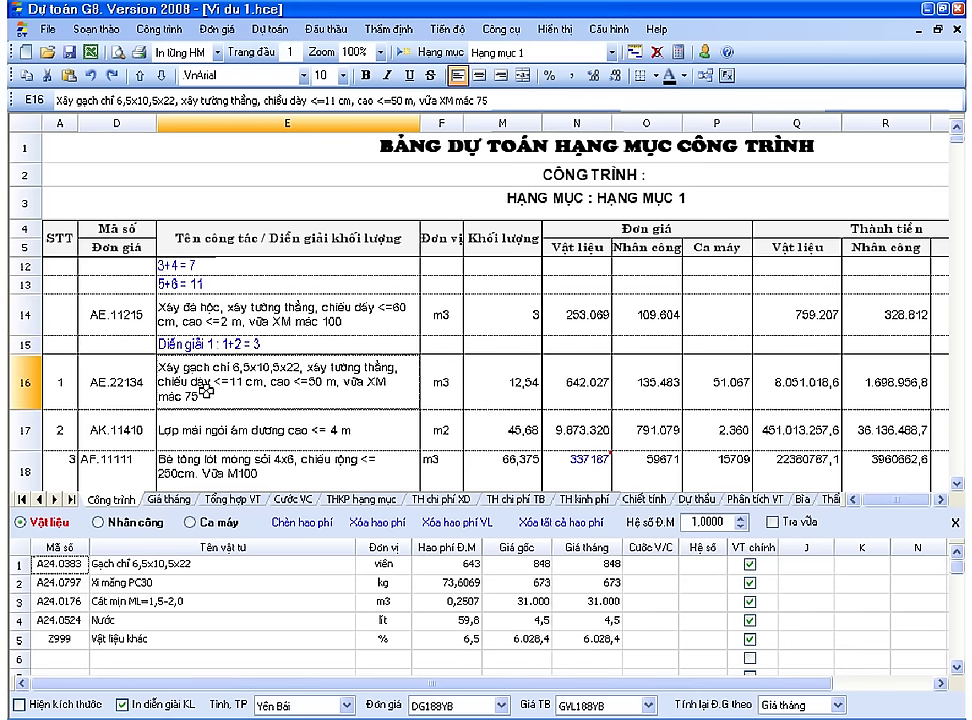
click(225, 430)
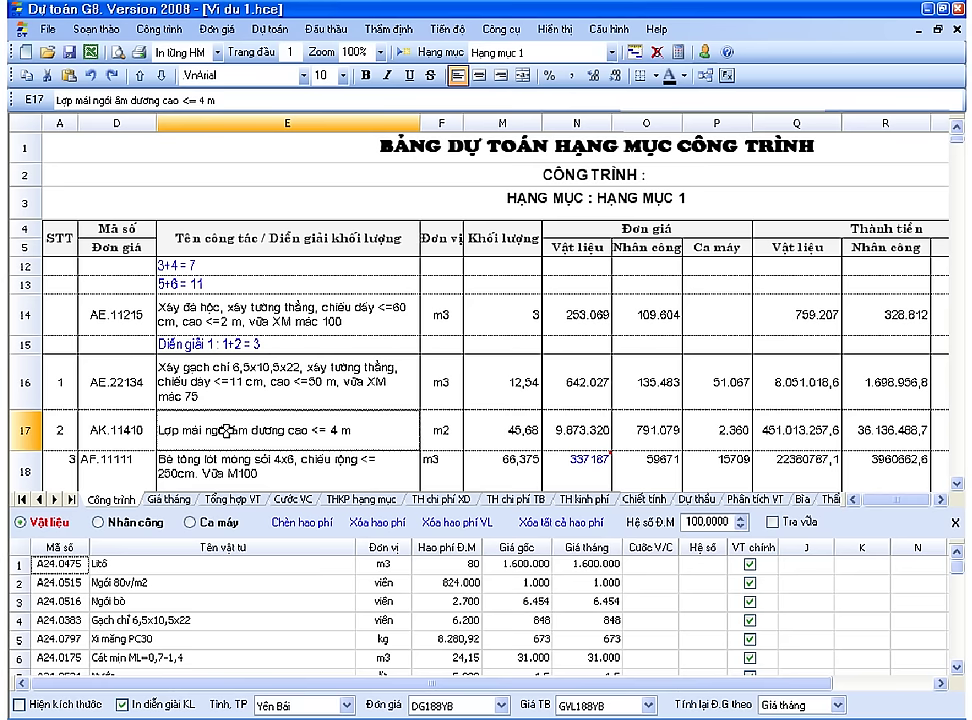